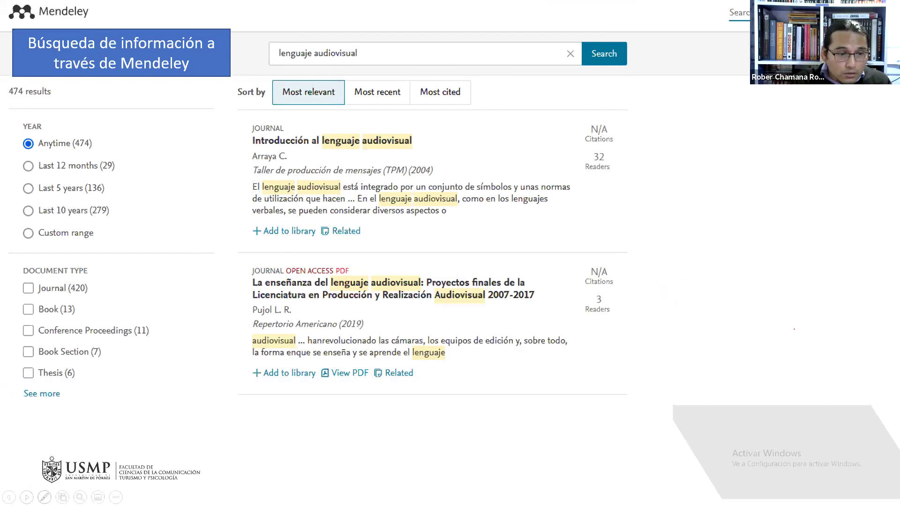
Step: Underline the View PDF link of the second search result on the slide with the red pen
click(44, 497)
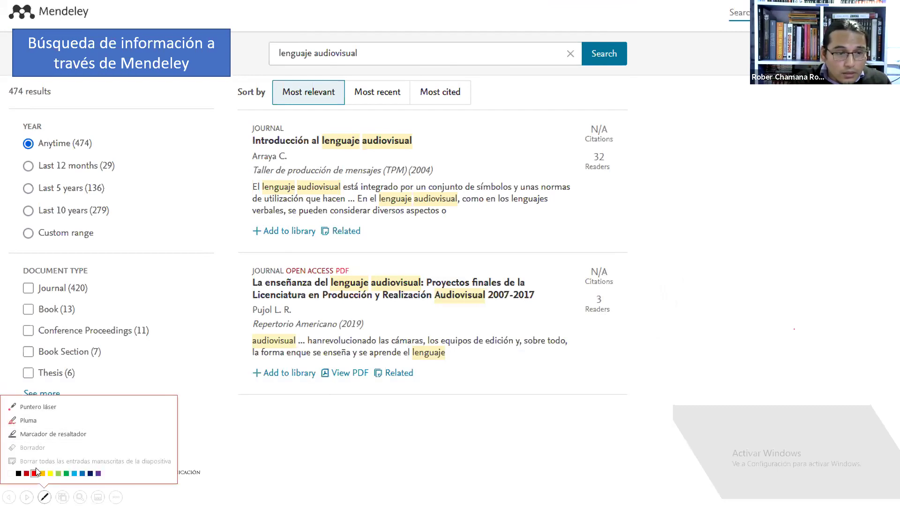
click(34, 473)
drag(316, 382, 375, 385)
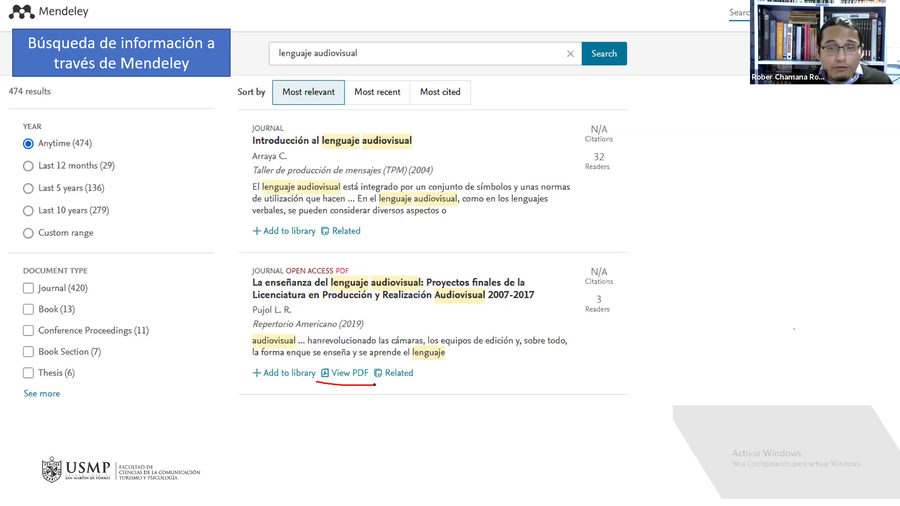
Step: Advance the presentation to the slide about the source data template and end the show, keeping the ink annotations
key(Right)
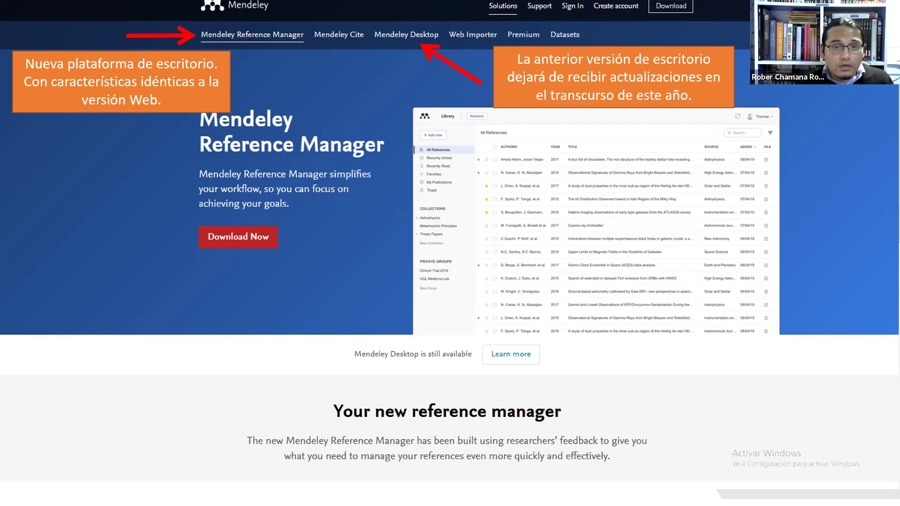
key(Right)
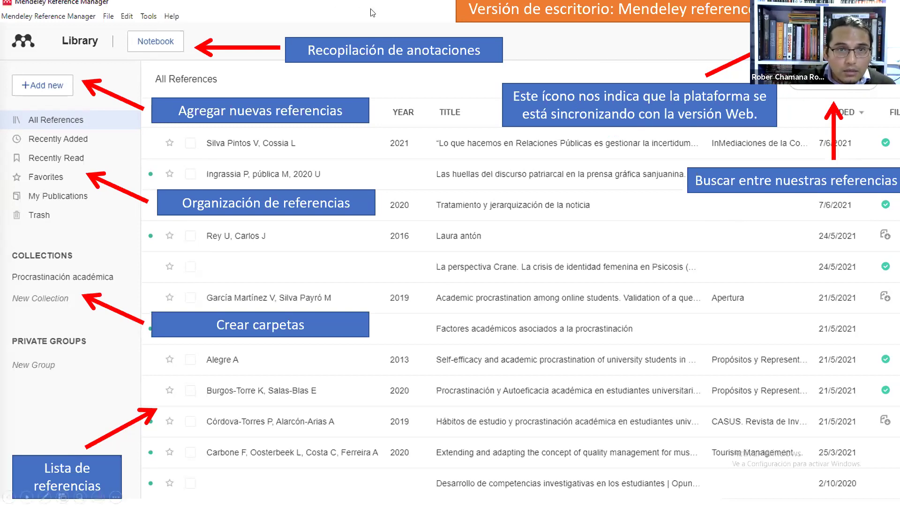
key(Right)
key(Escape)
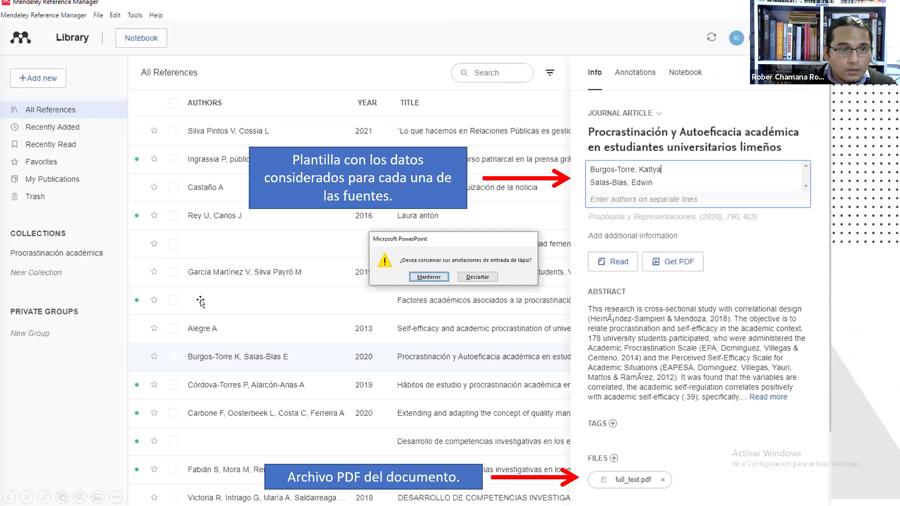
click(427, 276)
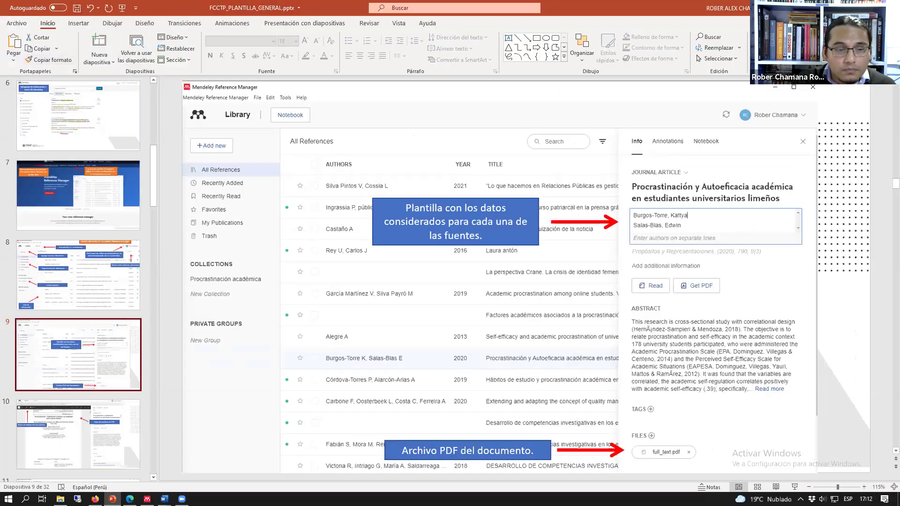
Step: Switch to Mendeley Reference Manager, maximize it and list all references with the details pane closed
click(147, 498)
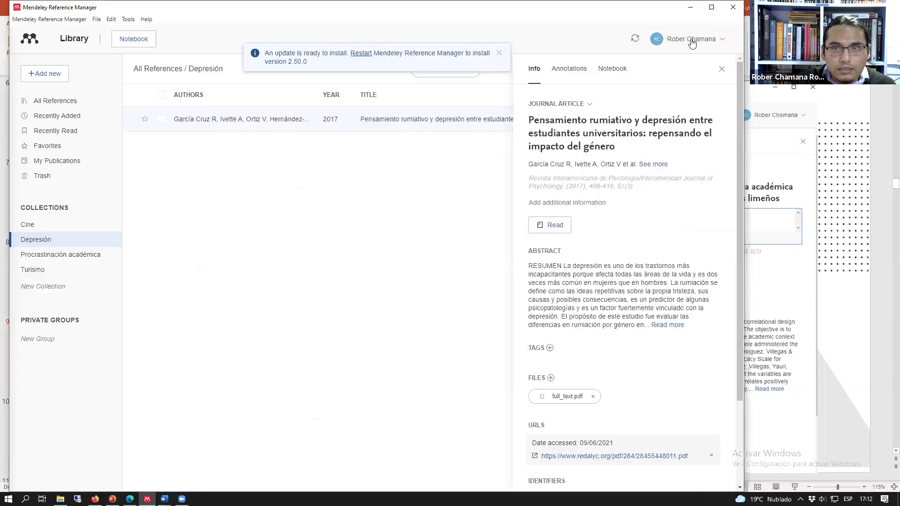
click(710, 10)
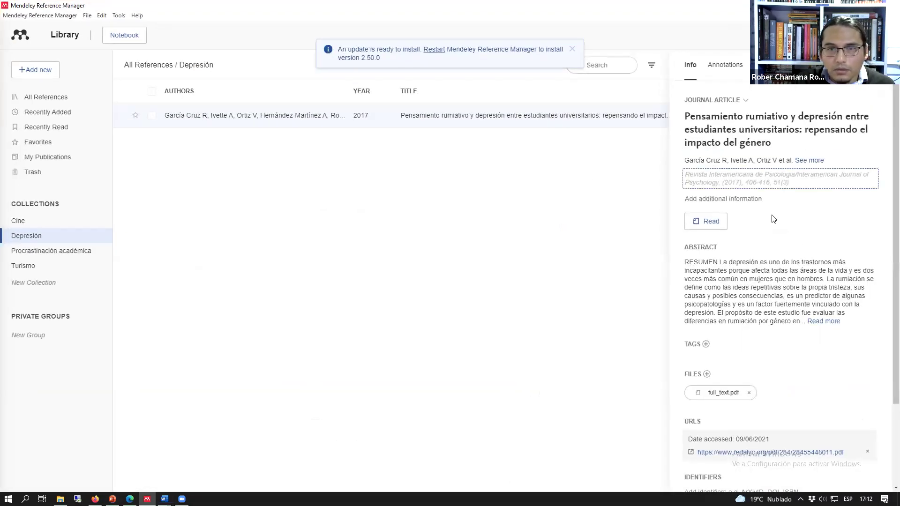
click(36, 100)
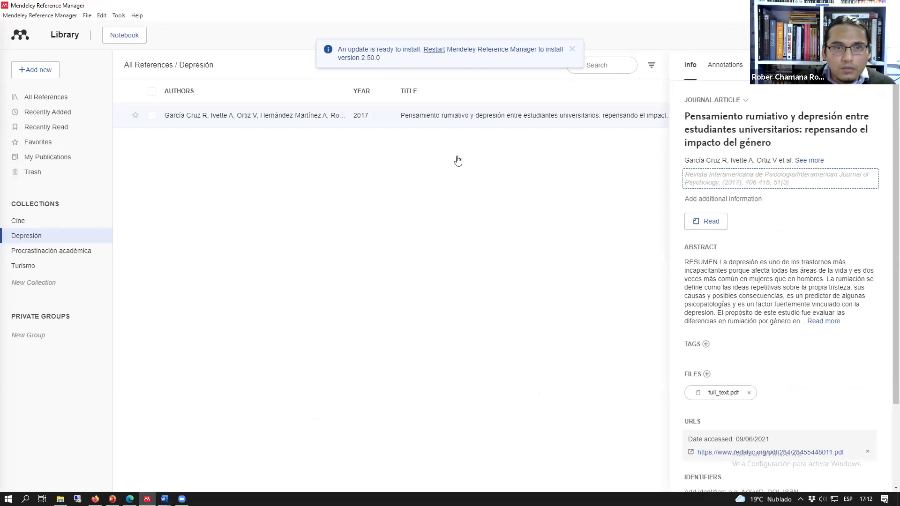
click(466, 116)
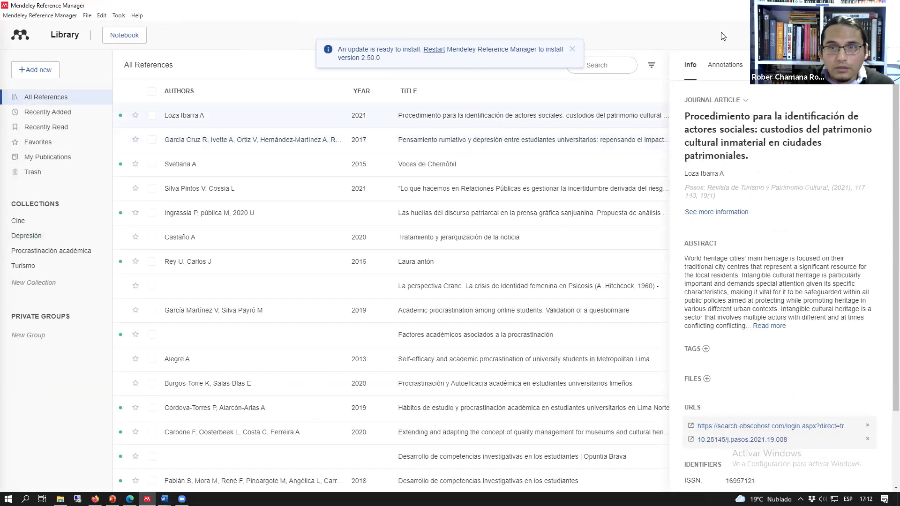
key(Escape)
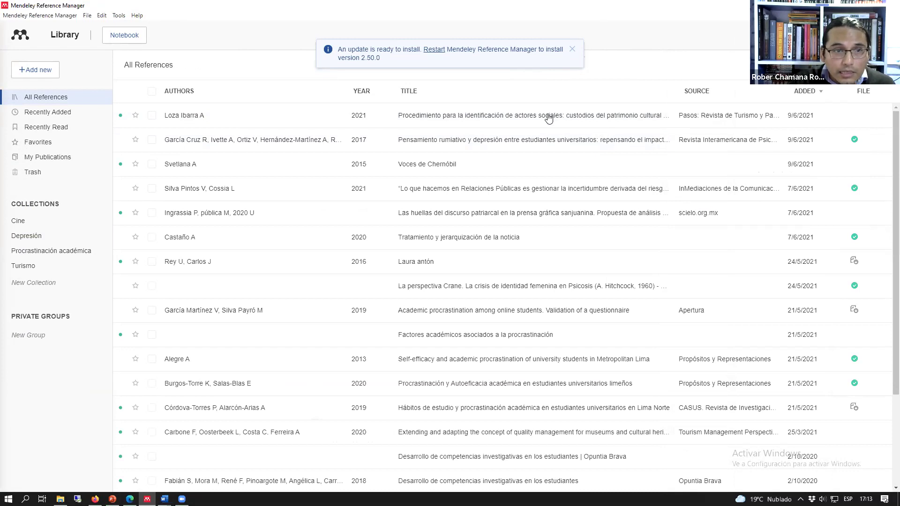
Step: Examine the title, publication fields and remaining details of the reference "Procedimiento para la identificación de actores sociales"
click(483, 116)
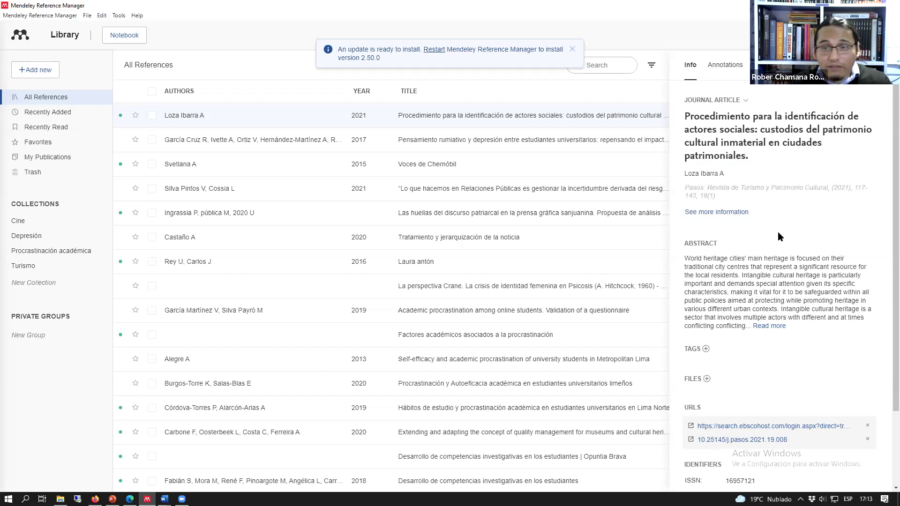
click(725, 134)
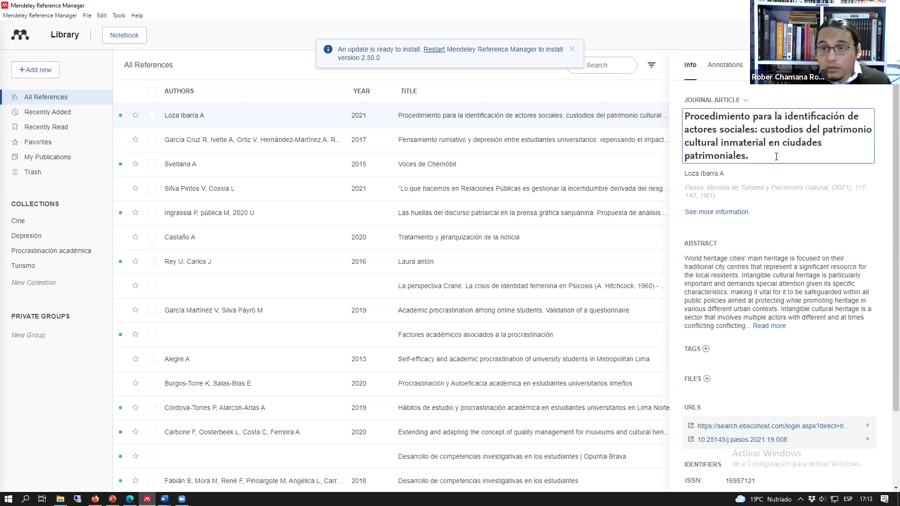
click(768, 192)
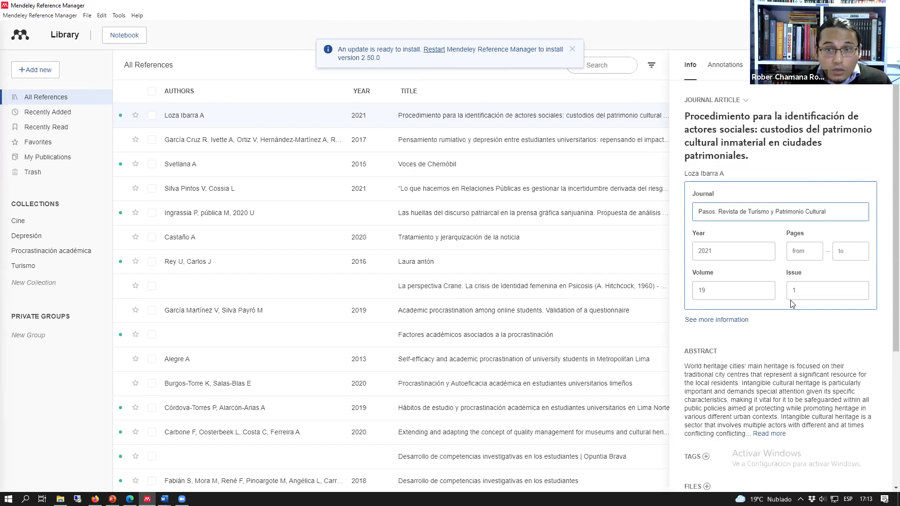
click(750, 387)
scroll(783, 396, down, 2)
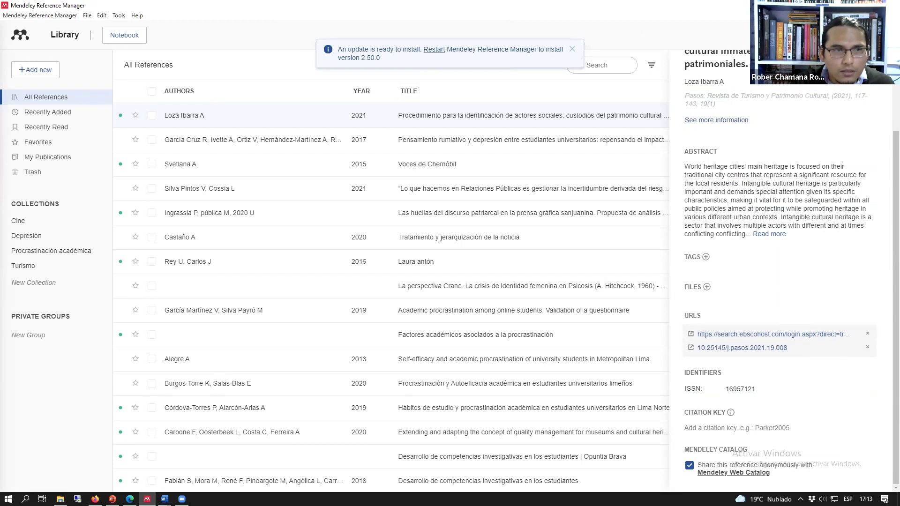
Step: Switch to Firefox and open the PDF full text of the ProQuest article on the psychological impact of COVID-19 confinement
mouse_move(112, 498)
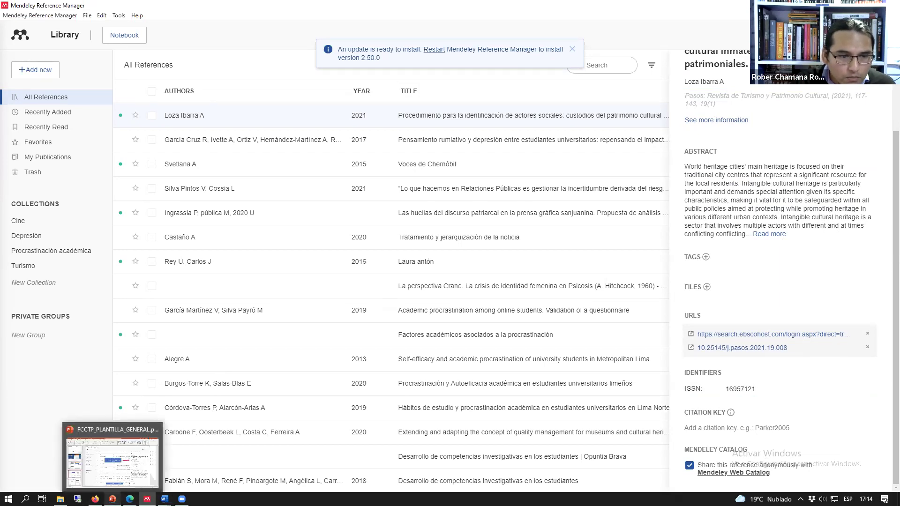
click(112, 499)
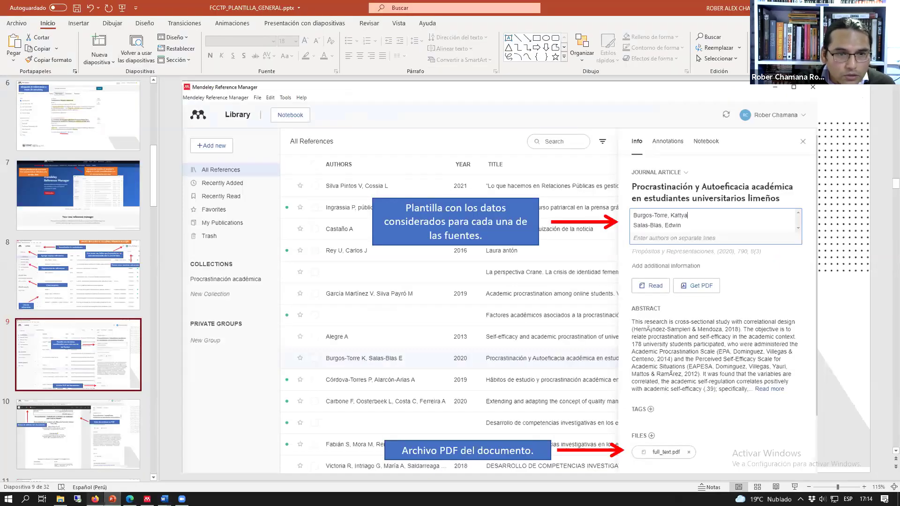
click(95, 499)
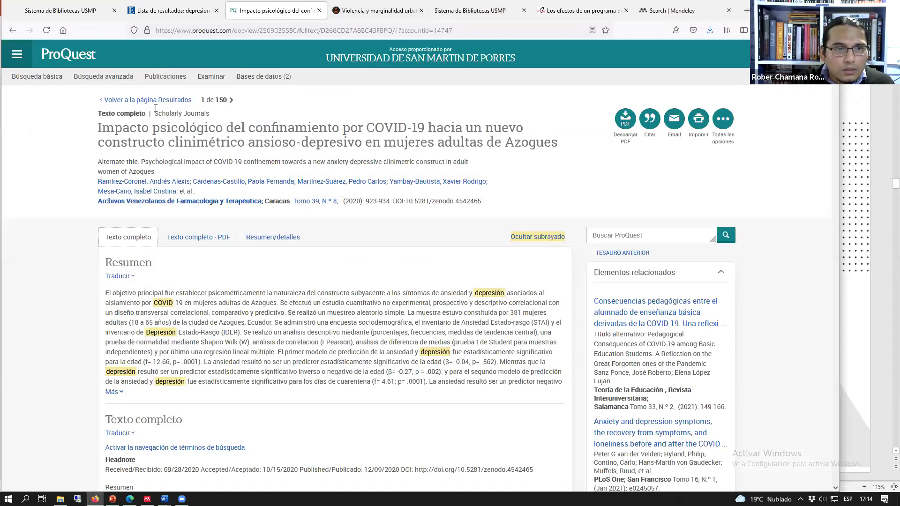
click(178, 237)
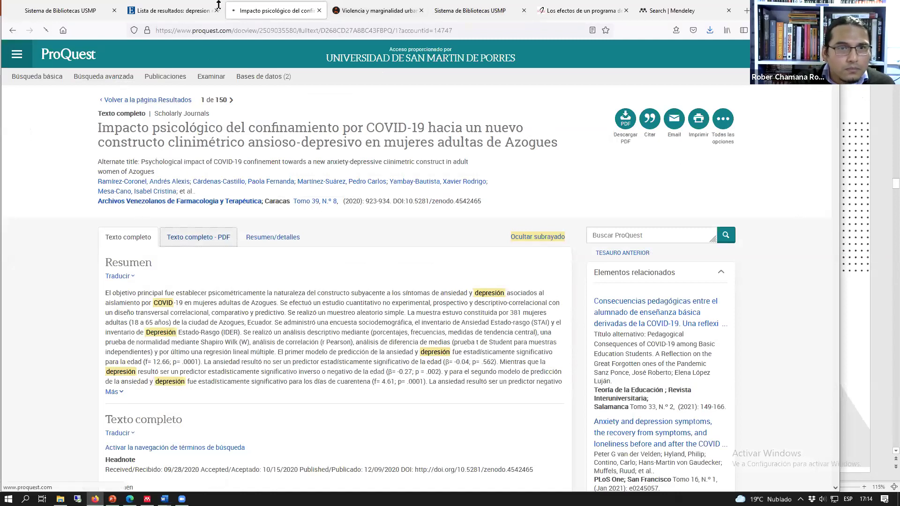
Step: From the EBSCOhost results, open the PDF full text of "Calidad de vida, fortalezas personales, depresión y estrés en adolescentes según sexo y estrato"
click(218, 5)
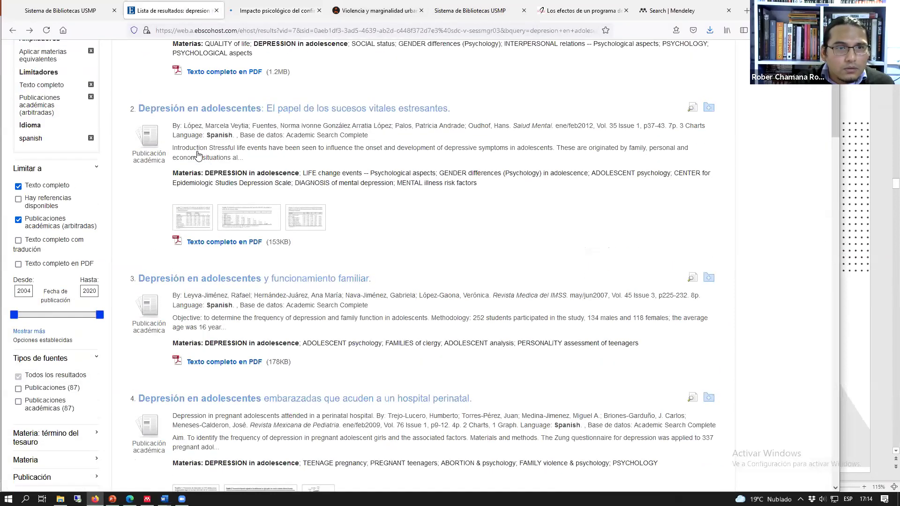
scroll(198, 155, up, 5)
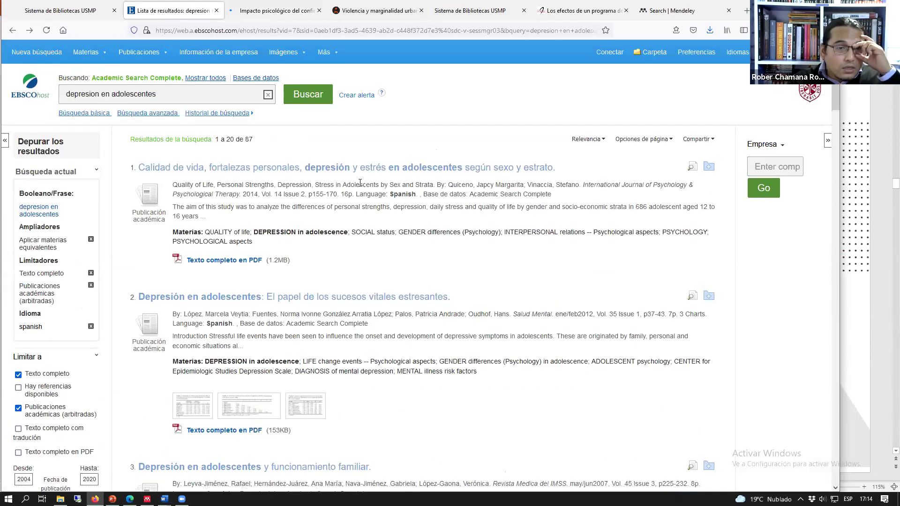
click(336, 175)
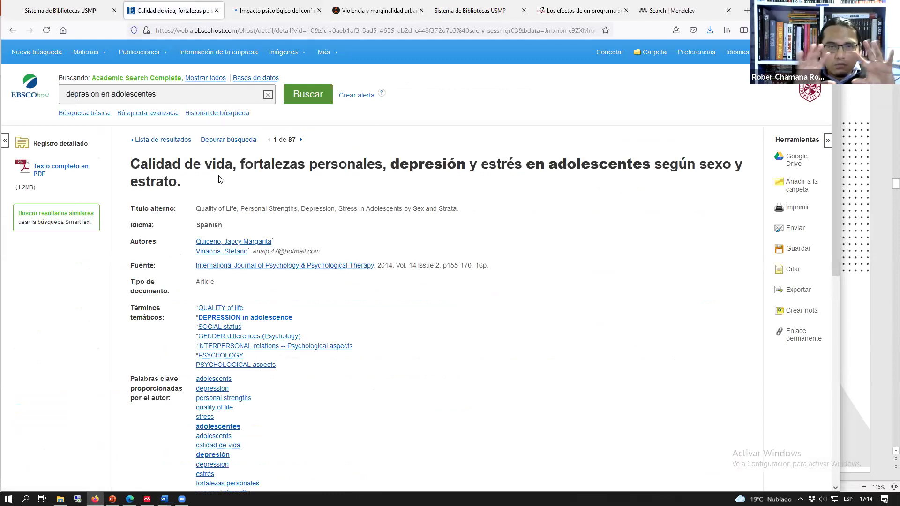
click(60, 173)
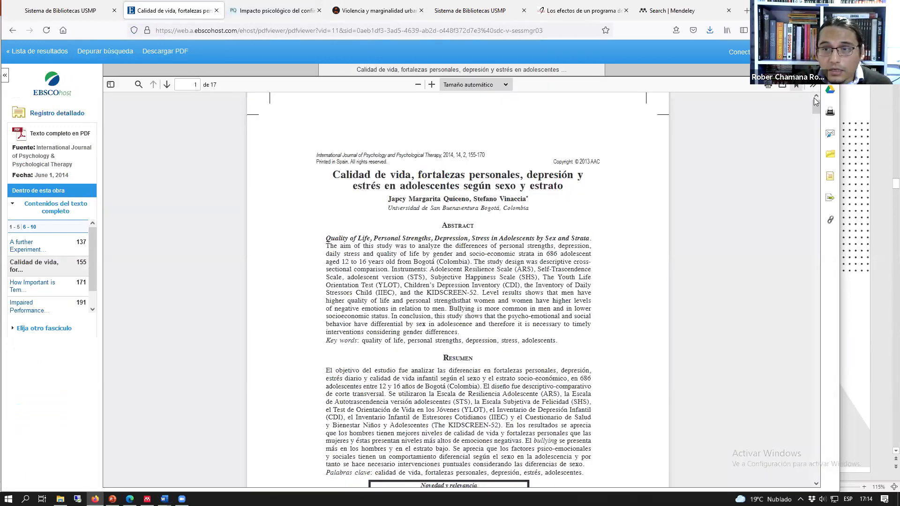
Step: Export the ProQuest article's citation in RIS format with abstract and indexing, and save the file ProQuestDocuments-2021-06-10.ris
click(272, 11)
click(723, 118)
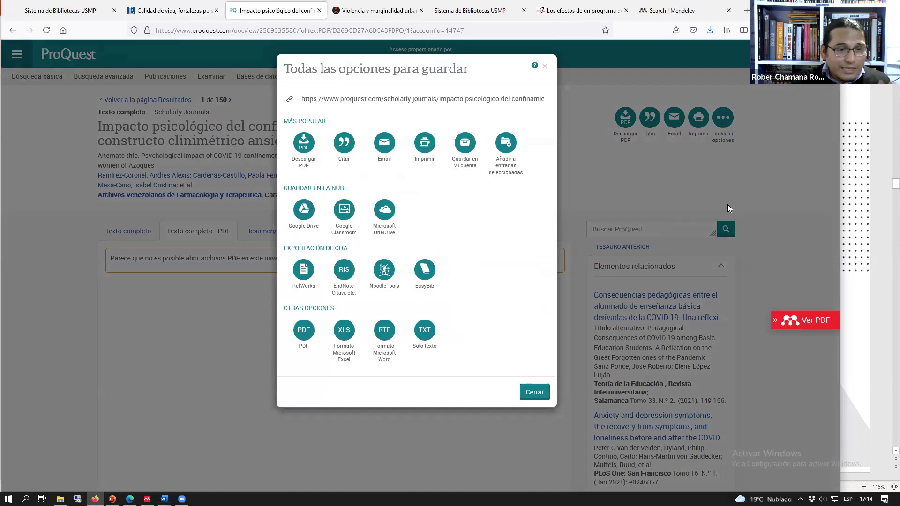
click(544, 66)
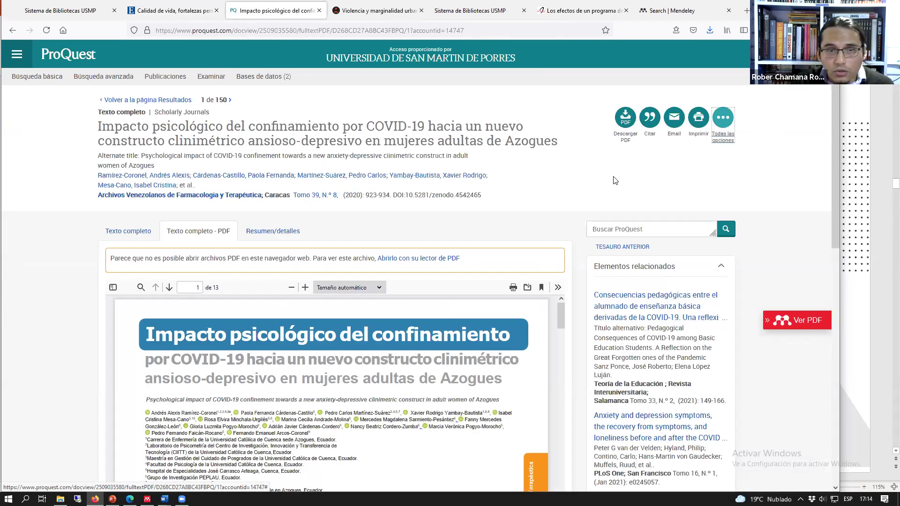
click(725, 125)
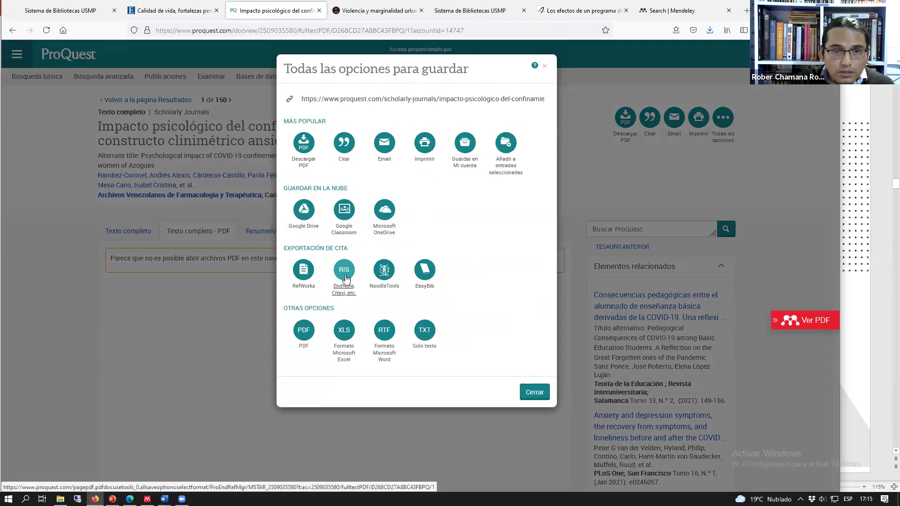
click(342, 293)
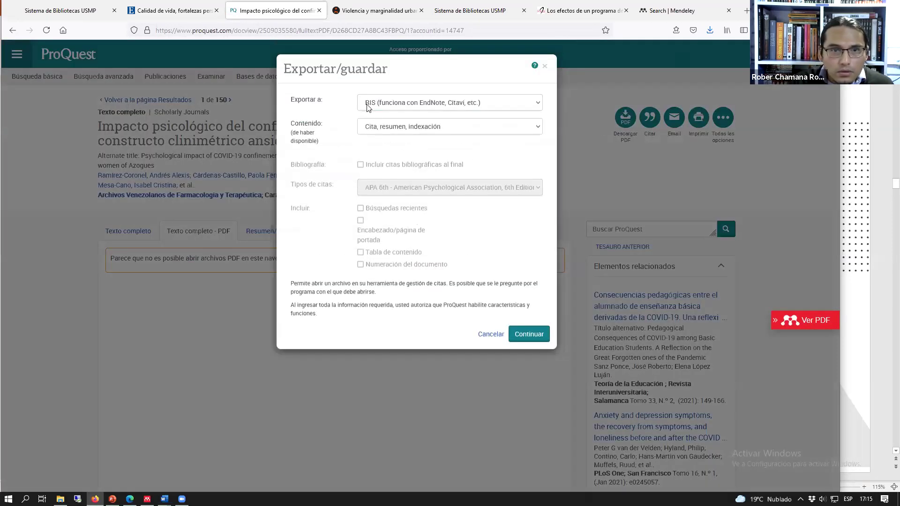
click(519, 336)
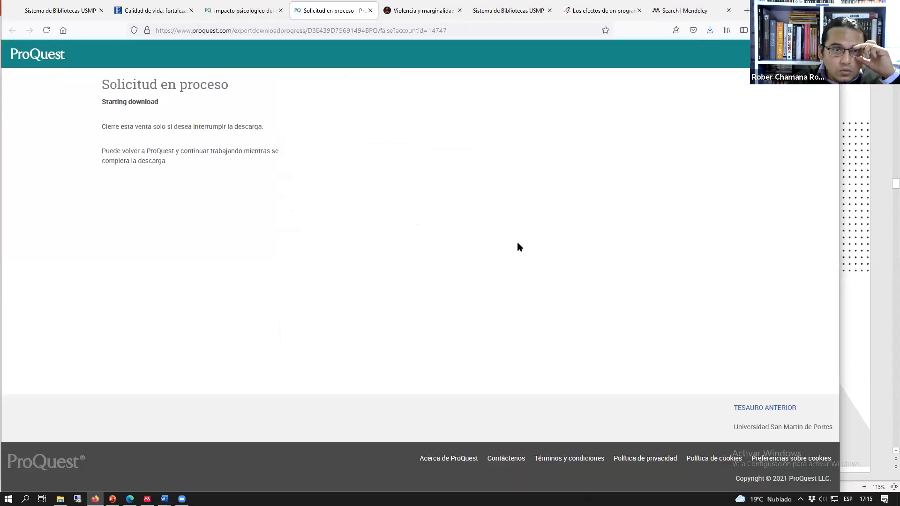
drag(722, 346, 512, 263)
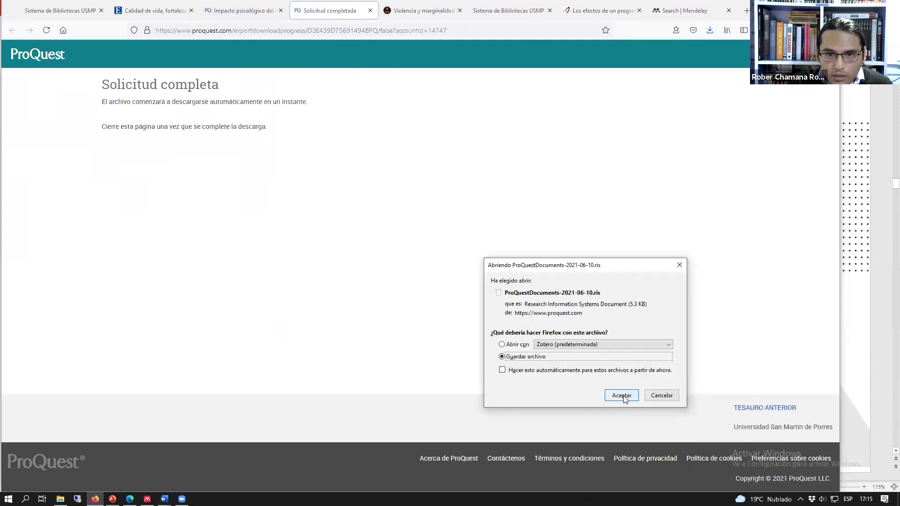
click(621, 396)
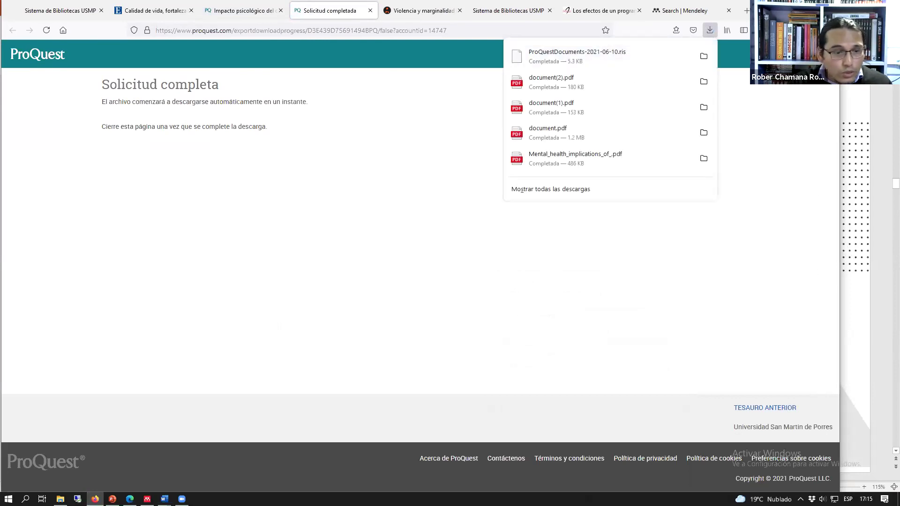
Step: Switch to Mendeley Reference Manager and import the RIS file ProQuestDocuments-2021-06-10.ris from the Descargas folder into the library
click(576, 56)
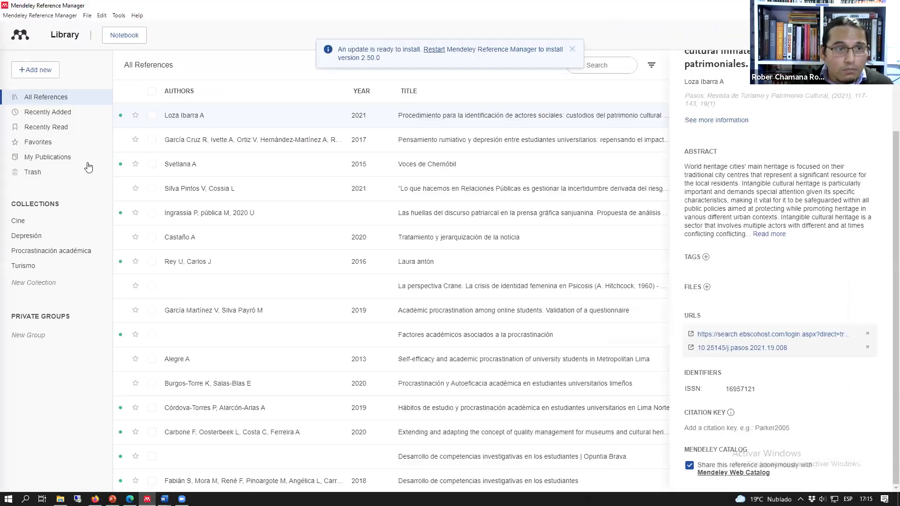
click(39, 70)
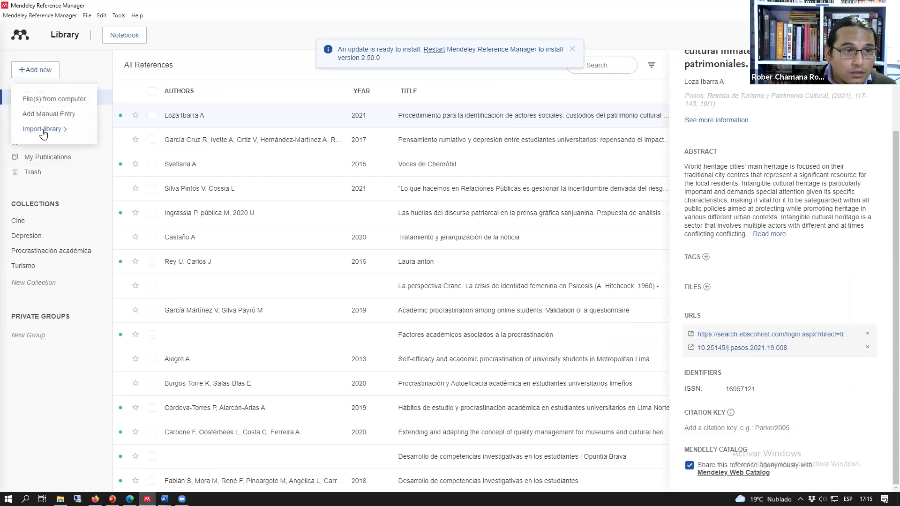
mouse_move(43, 133)
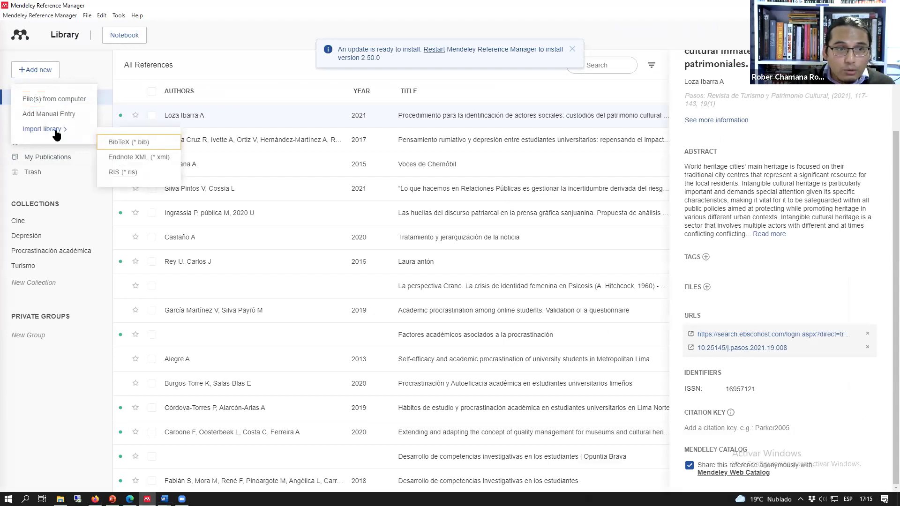
click(125, 173)
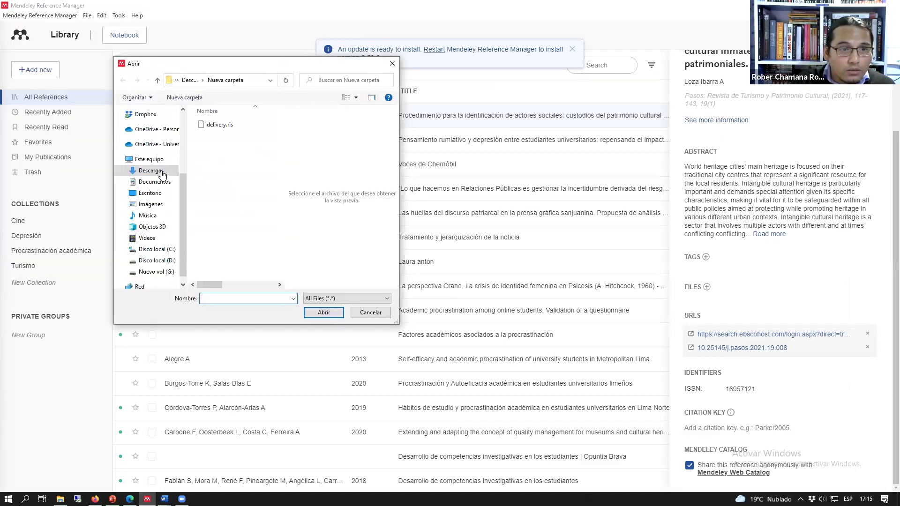
click(162, 174)
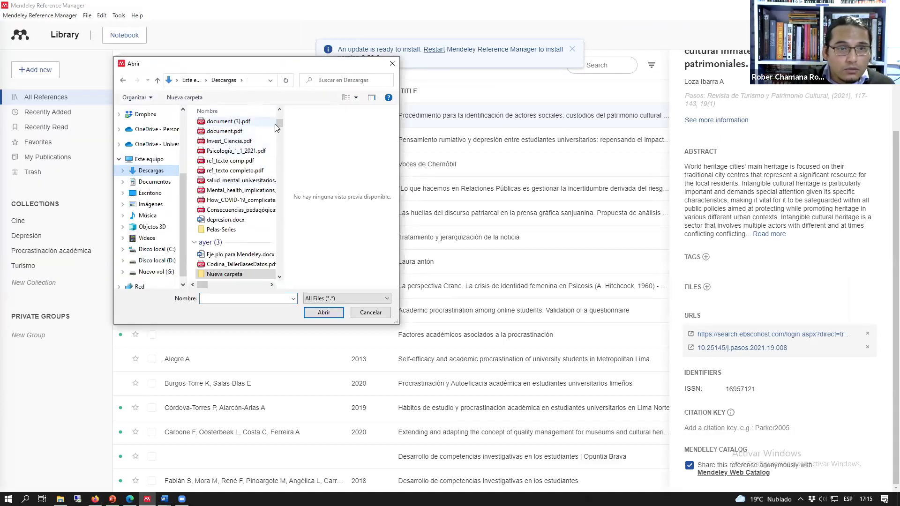
scroll(283, 115, up, 5)
click(239, 137)
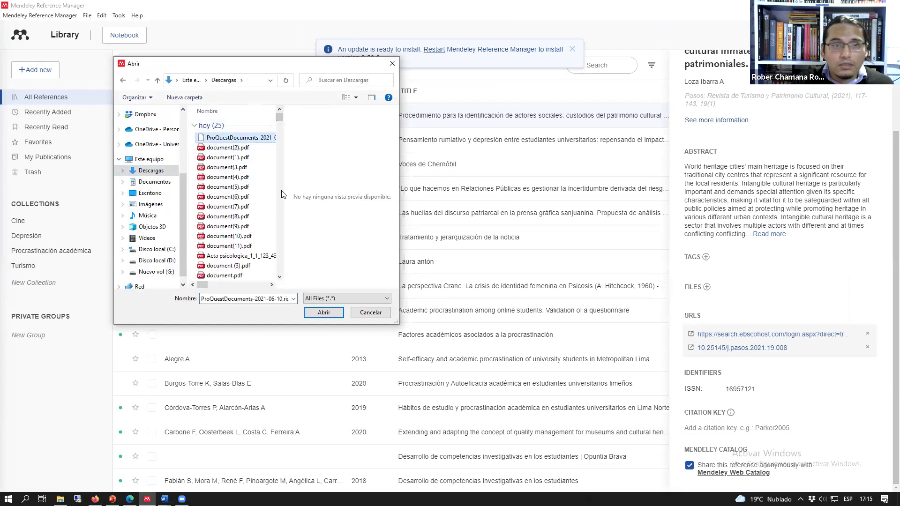
click(319, 317)
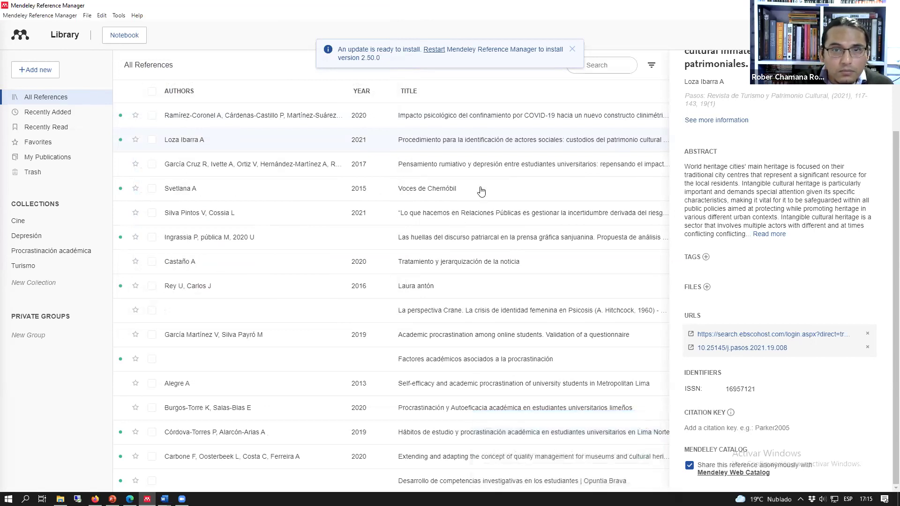
Step: Examine the publication fields, abstract, URL and identifiers of the imported reference "Impacto psicológico del confinamiento por COVID-19"
scroll(451, 129, down, 1)
scroll(451, 129, down, 1)
scroll(452, 126, up, 2)
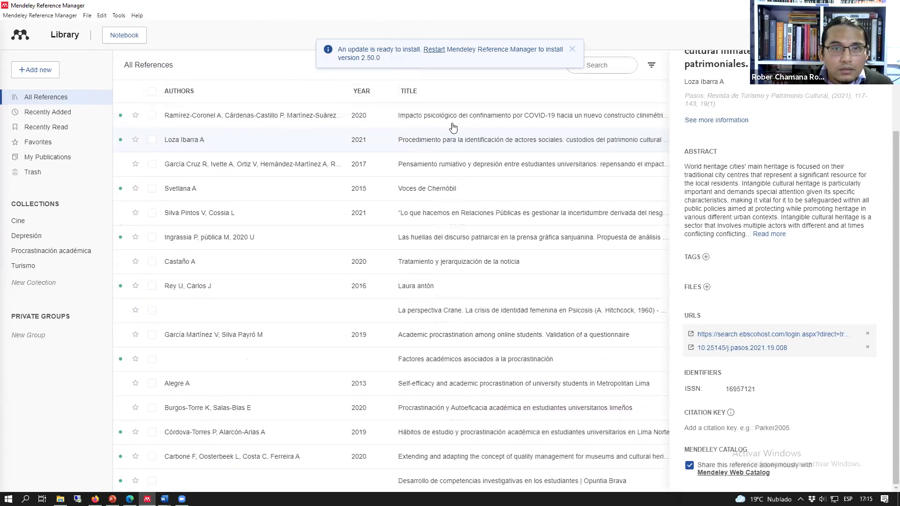
click(463, 119)
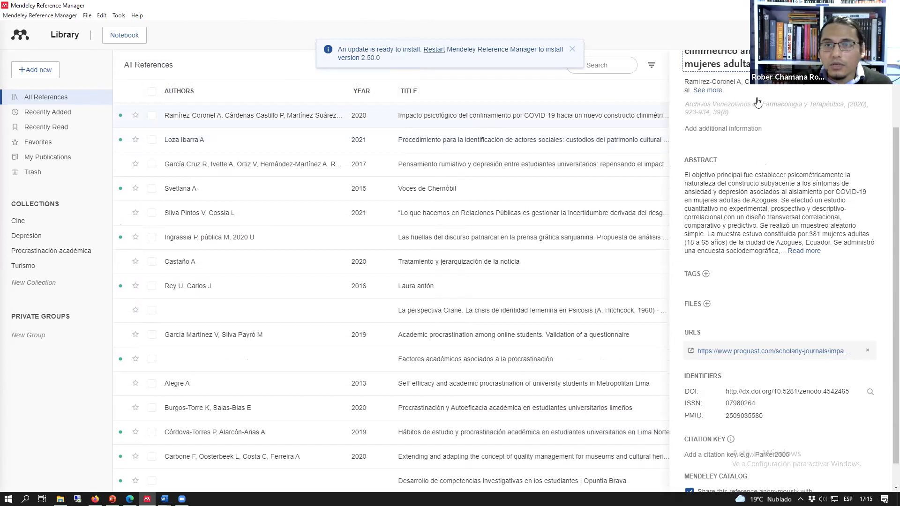
scroll(758, 101, up, 1)
scroll(761, 108, up, 2)
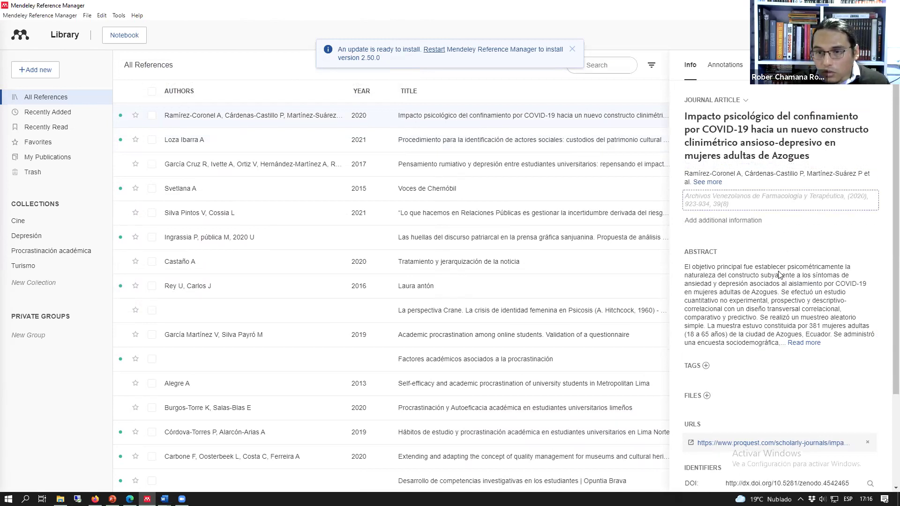
scroll(773, 286, down, 3)
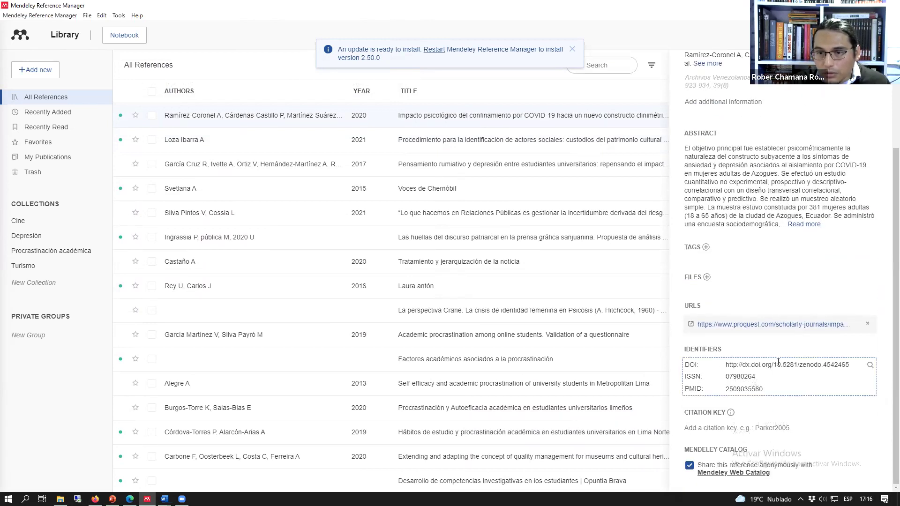
scroll(784, 282, up, 1)
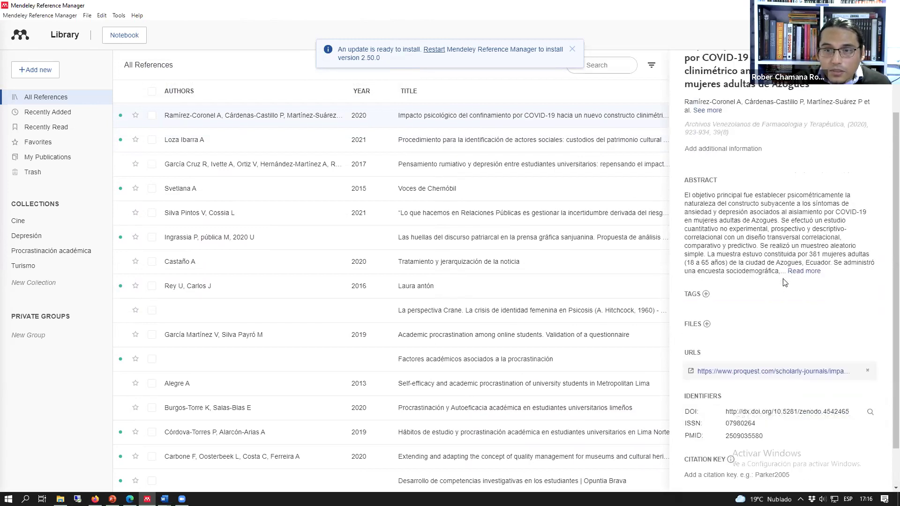
scroll(735, 315, up, 2)
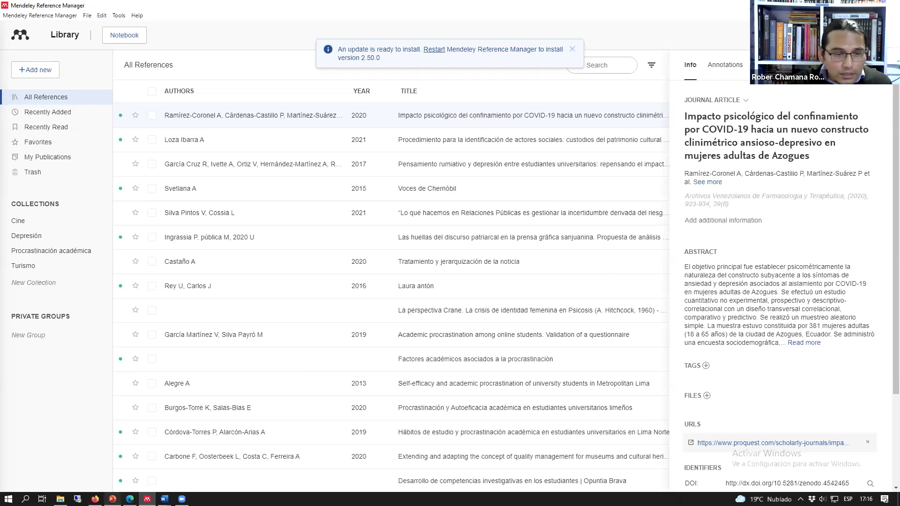
Step: Switch to Firefox, close the completed export page and return to the ProQuest article on the psychological impact of COVID-19 confinement
mouse_move(95, 498)
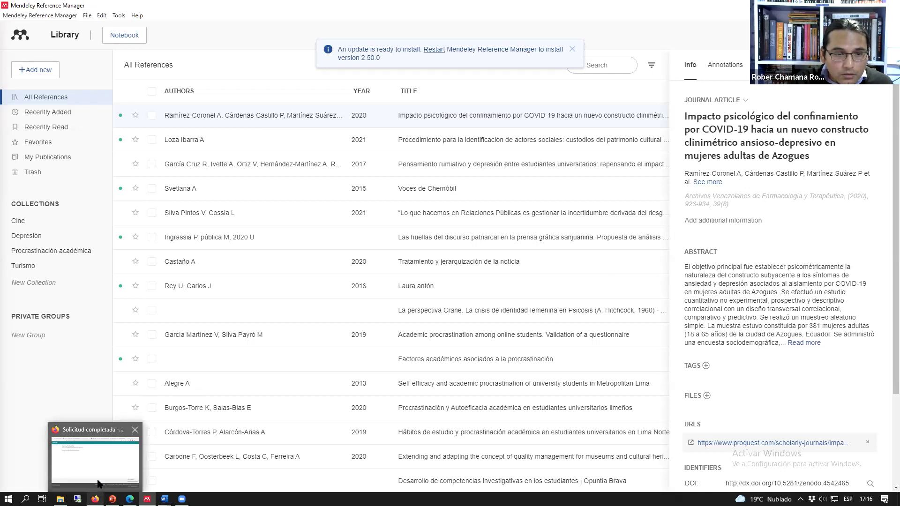
click(98, 461)
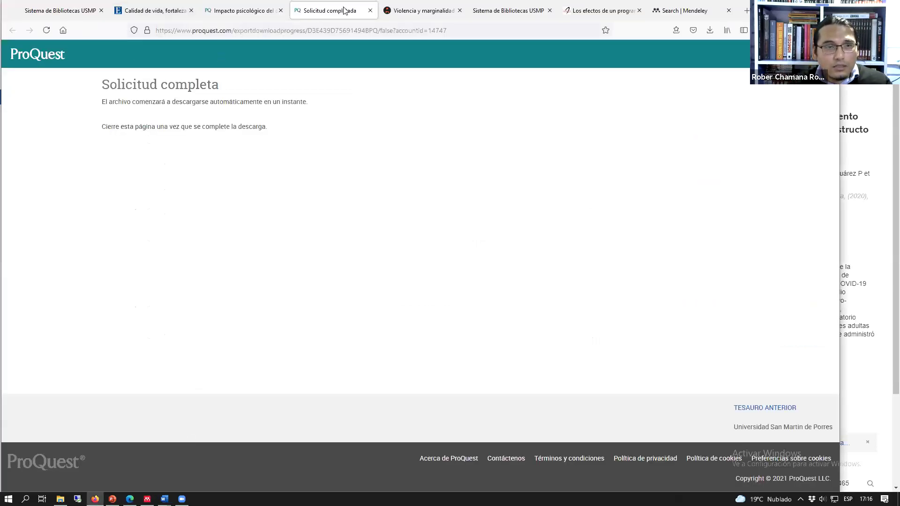
click(247, 10)
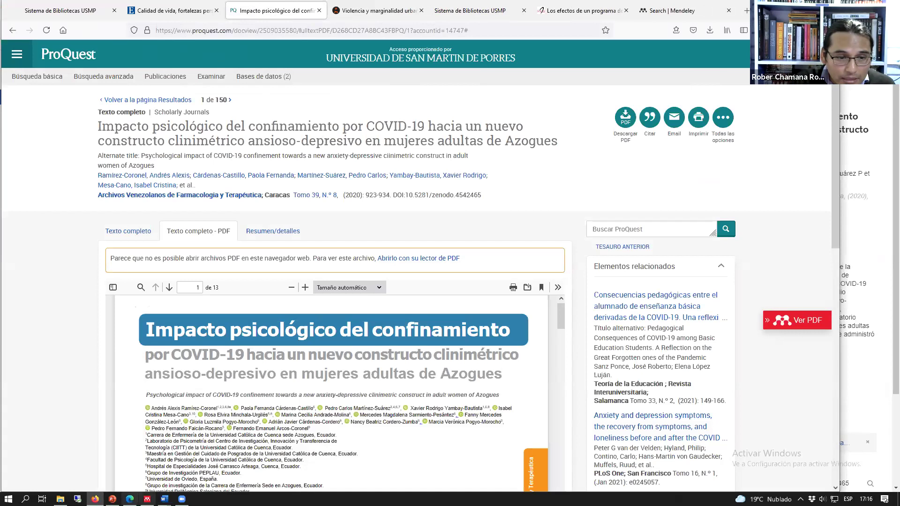
click(147, 498)
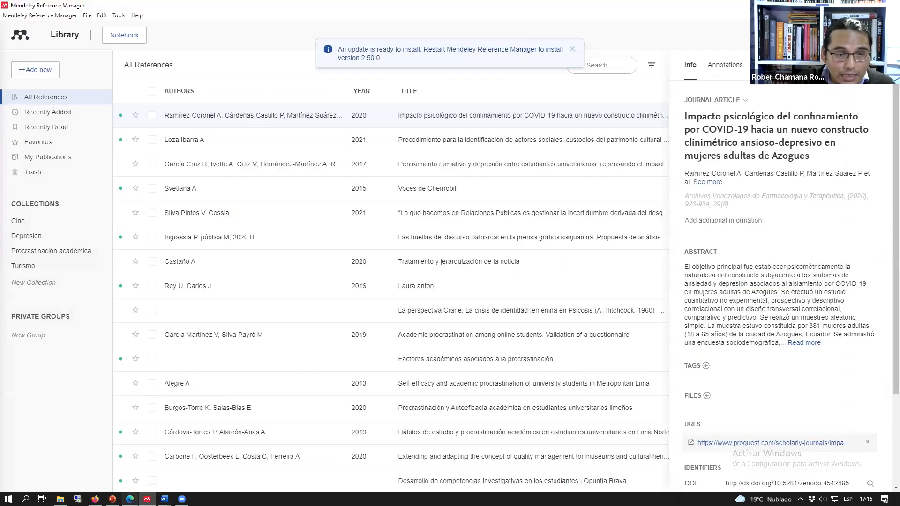
click(146, 499)
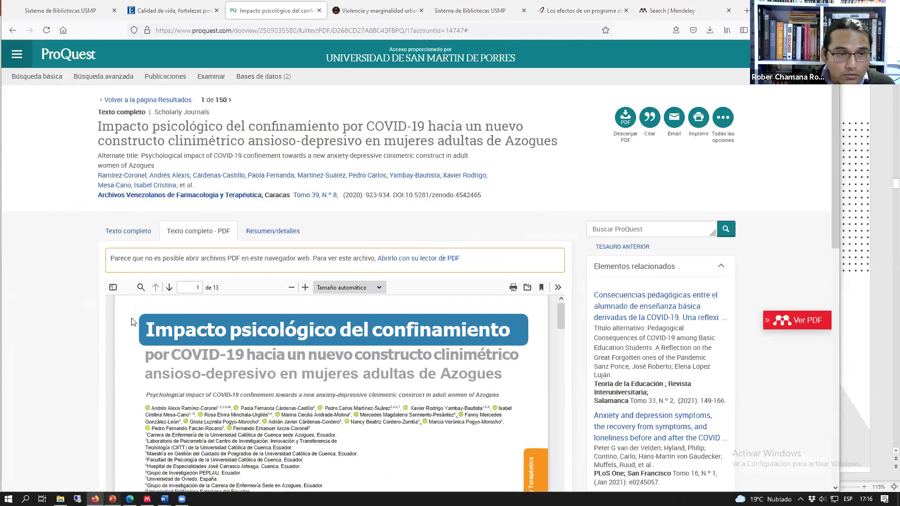
Step: Switch to the PowerPoint presentation FCCTP_PLANTILLA_GENERAL.pptx and go to slide 16 about the Mendeley Web Importer
click(112, 499)
scroll(97, 366, down, 1)
scroll(96, 366, down, 4)
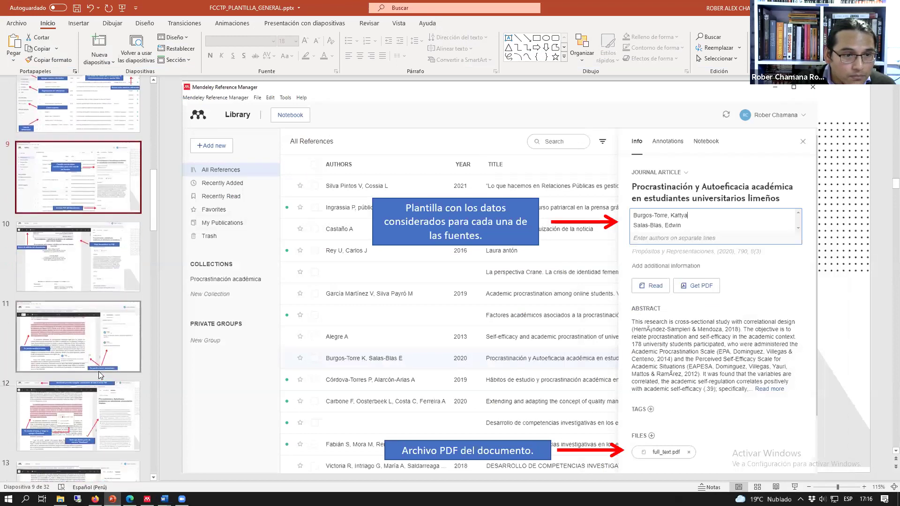
scroll(98, 376, down, 3)
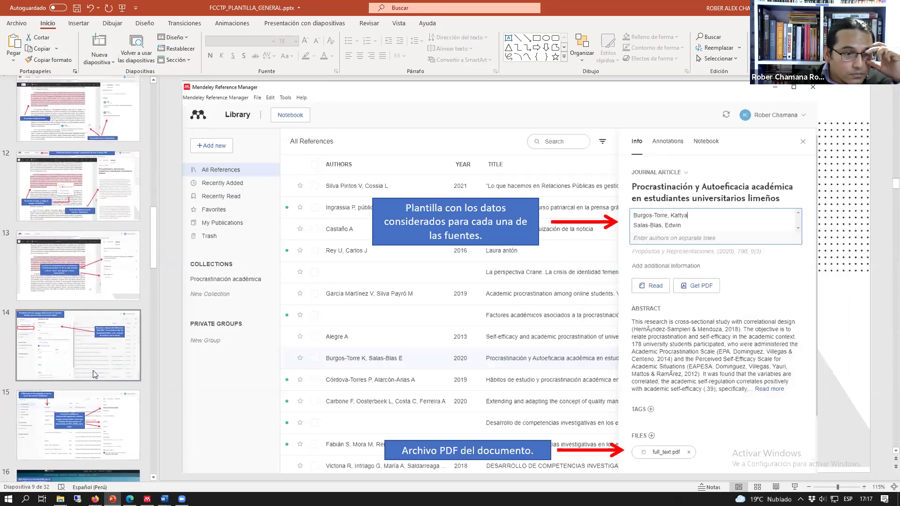
scroll(95, 374, down, 3)
click(90, 350)
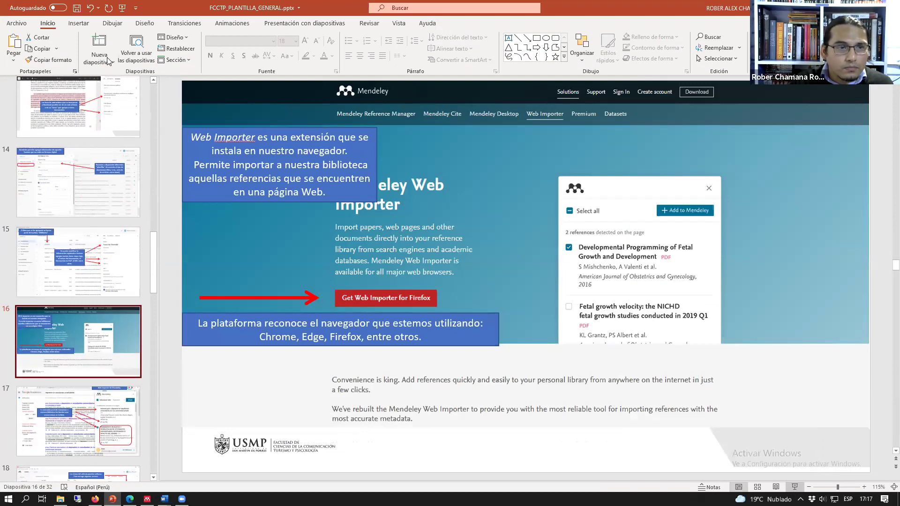
Step: Present slides 16 and 17 on the Web Importer extension full screen, and end the slide show
key(shift+F5)
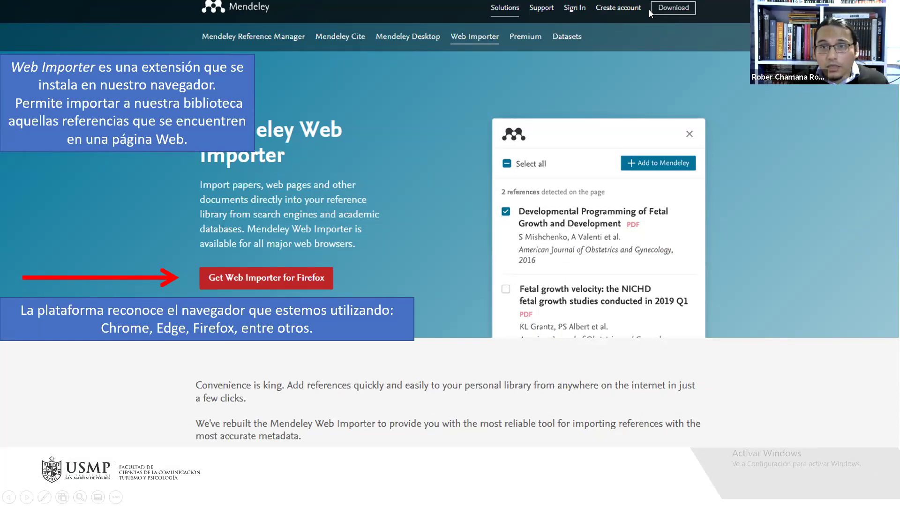
key(Right)
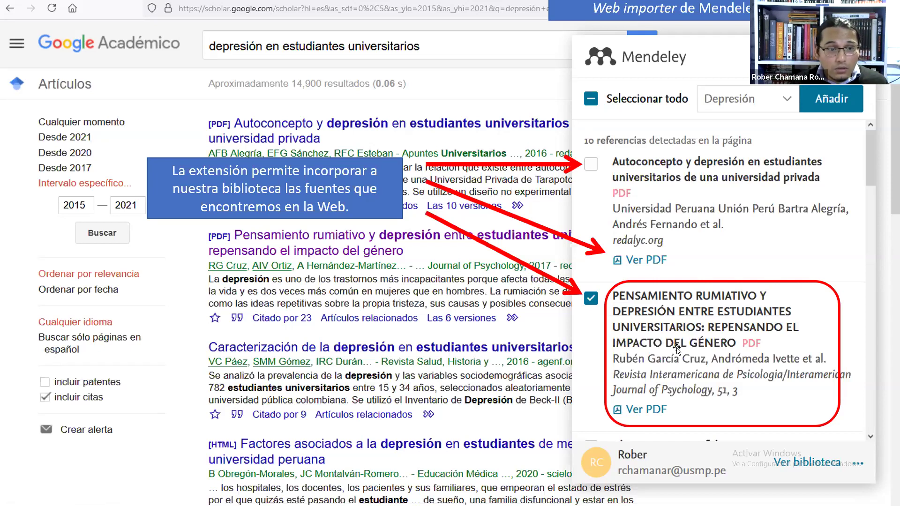
key(Escape)
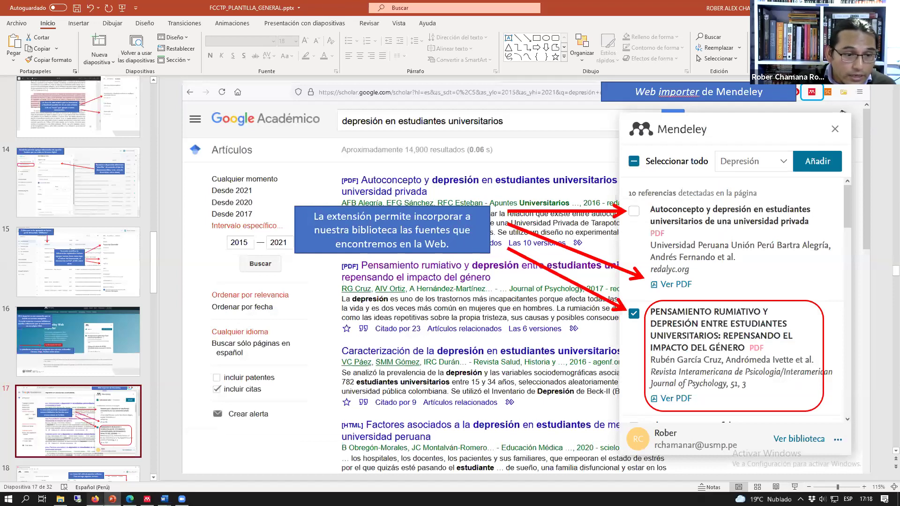
Step: In Firefox, check what the Mendeley Web Importer detects on the EBSCOhost PDF page, and return to the article's detailed record
key(alt+Tab)
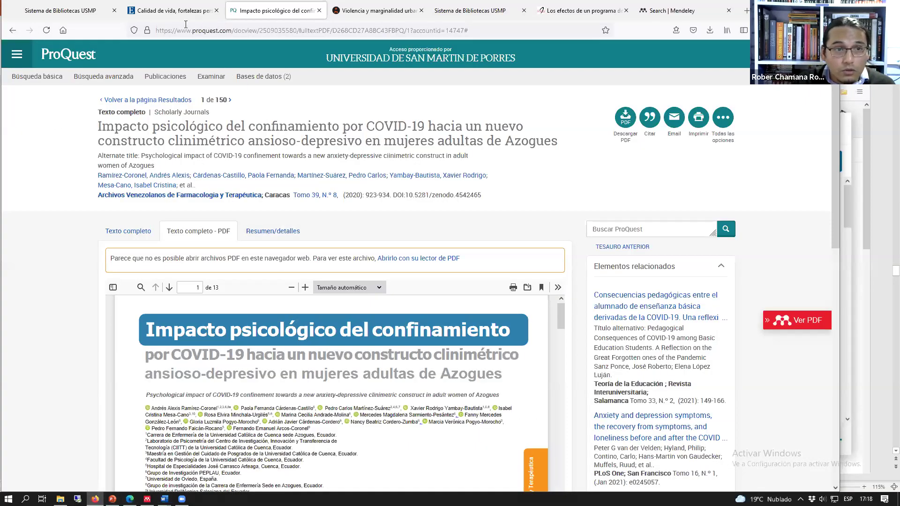
click(179, 13)
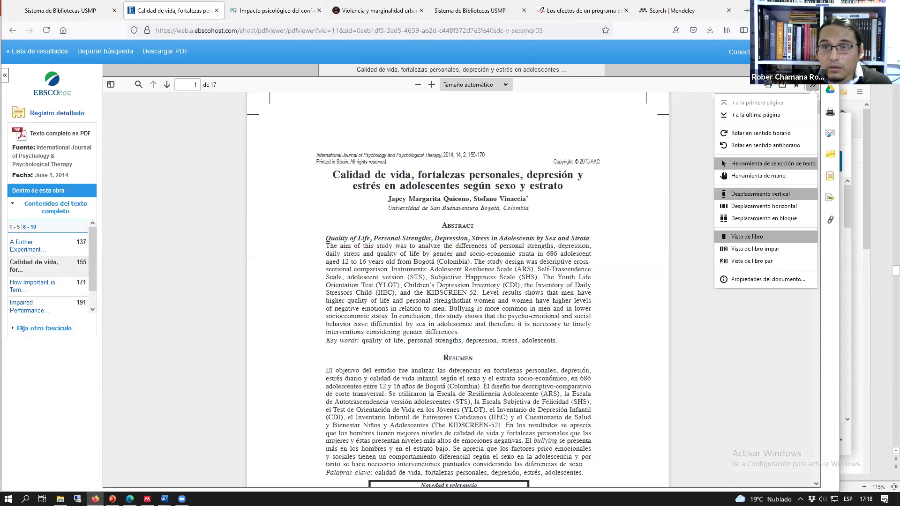
click(818, 30)
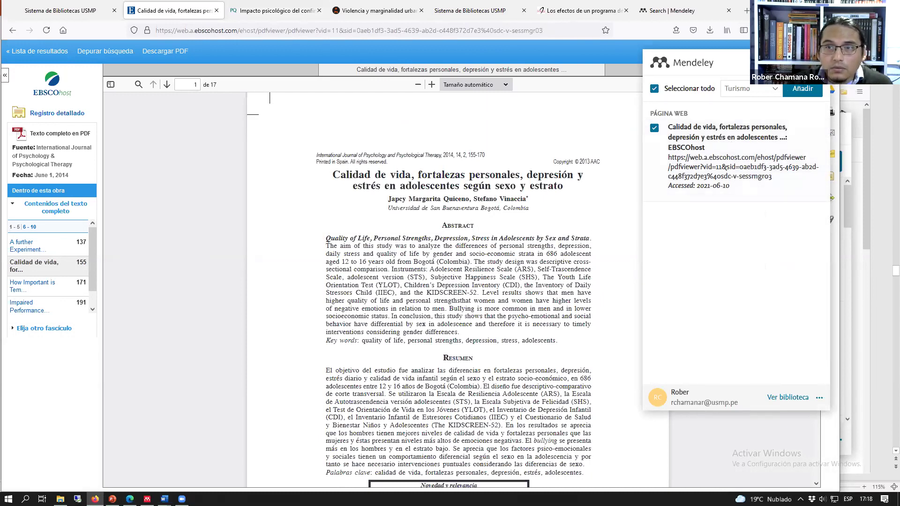
click(638, 300)
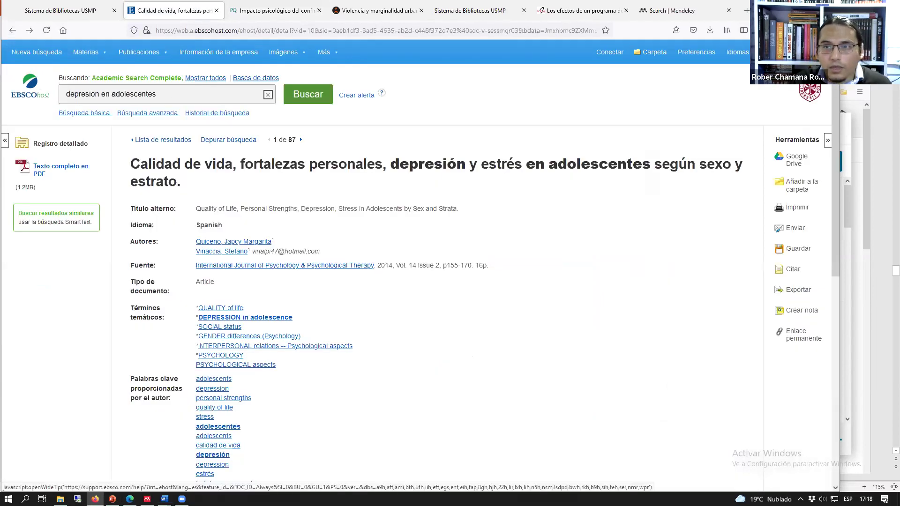
Step: Check what the Web Importer detects on the detailed record of "Calidad de vida, fortalezas personales", and reload the page
click(811, 30)
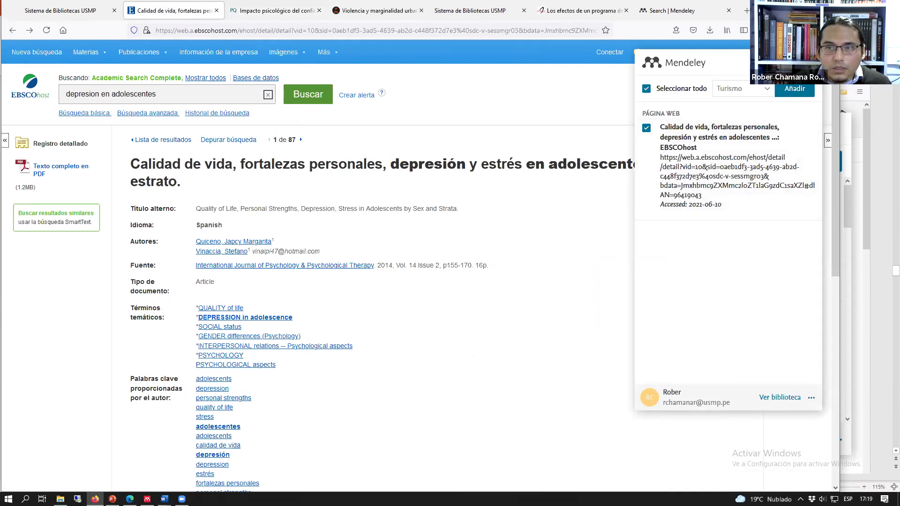
click(783, 94)
click(47, 30)
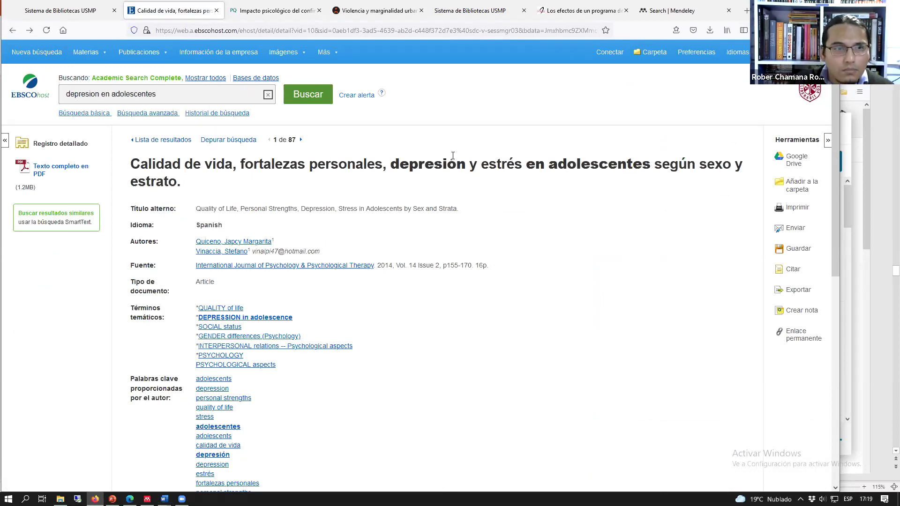
Step: Return to the EBSCOhost results for "depresion en adolescentes" and compare the references the Web Importer detects with the listed articles
click(12, 30)
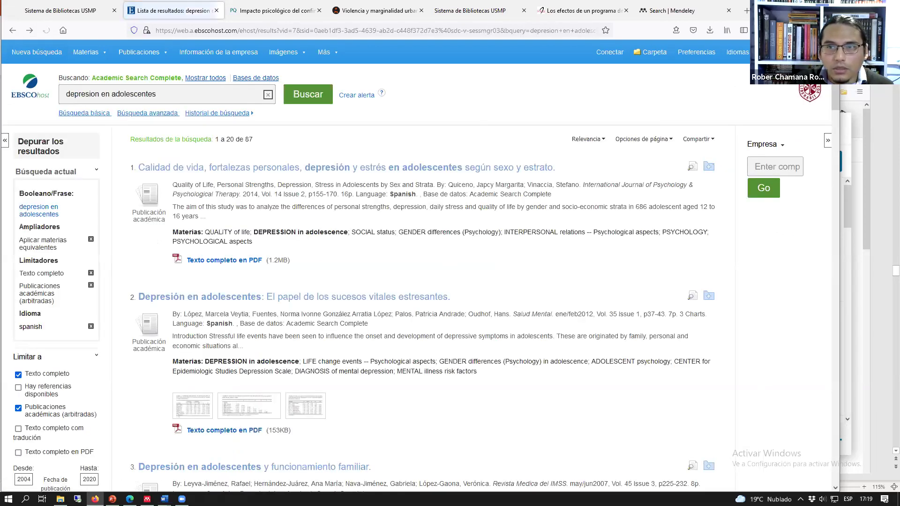
click(810, 30)
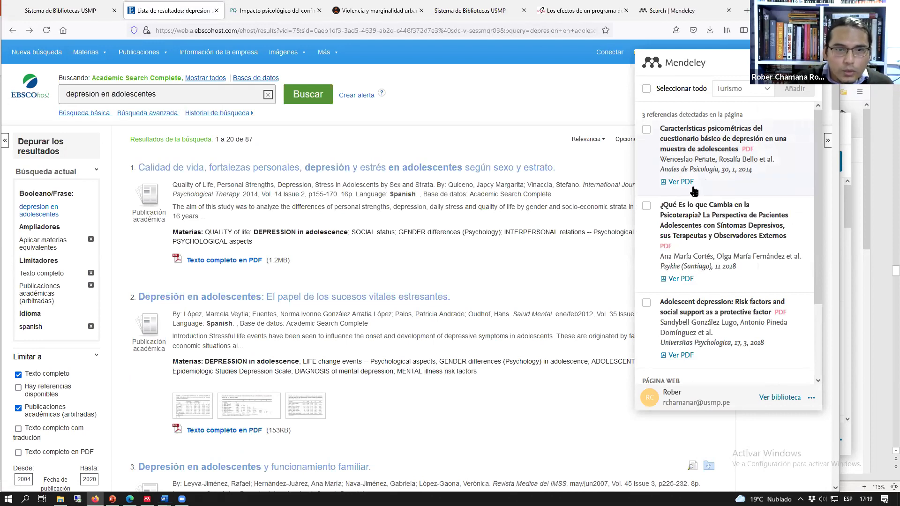
scroll(471, 253, down, 3)
scroll(471, 253, down, 2)
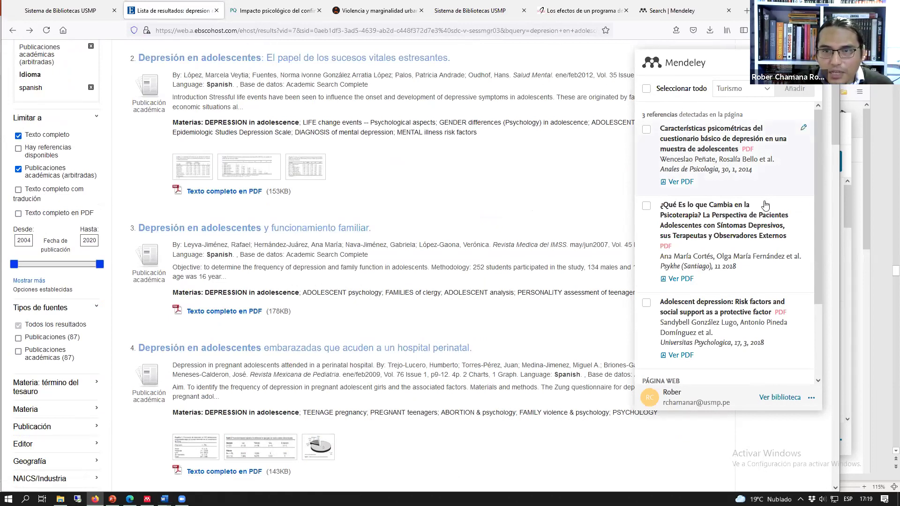
scroll(770, 215, down, 2)
scroll(770, 221, down, 2)
scroll(524, 196, up, 1)
scroll(524, 197, up, 2)
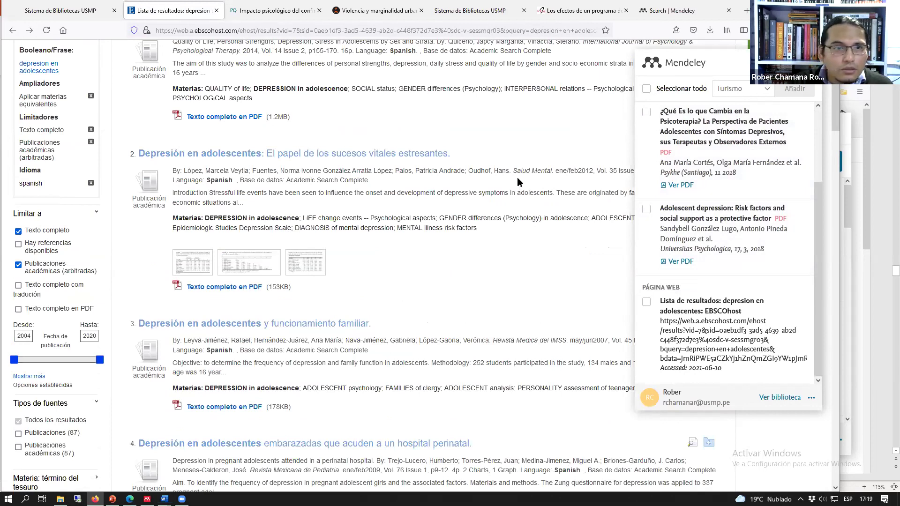
scroll(517, 182, up, 1)
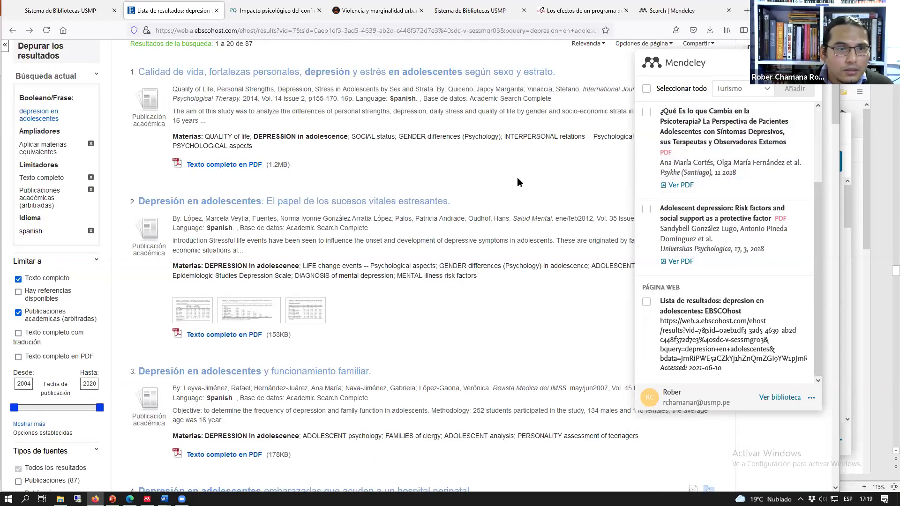
Step: Scan further EBSCOhost results against the importer's detected references, and view the collections offered as a destination
scroll(517, 178, down, 1)
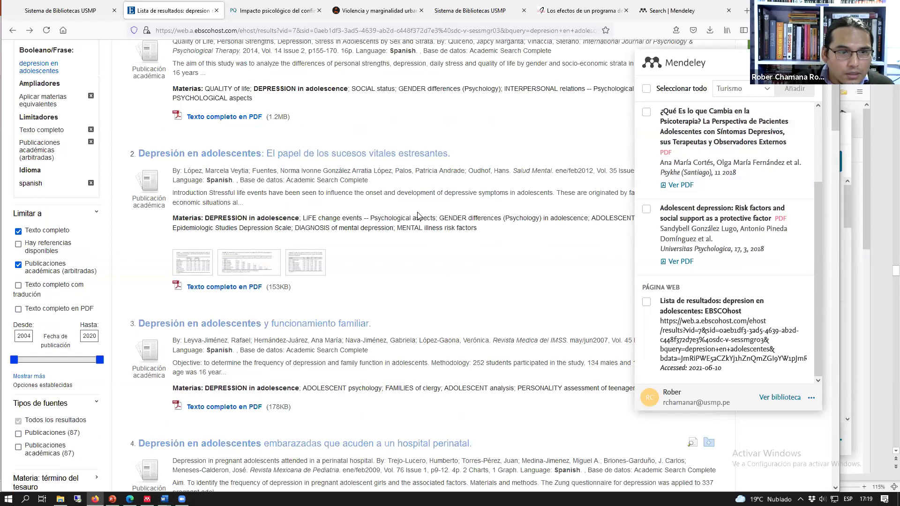
scroll(440, 309, down, 1)
scroll(440, 309, down, 2)
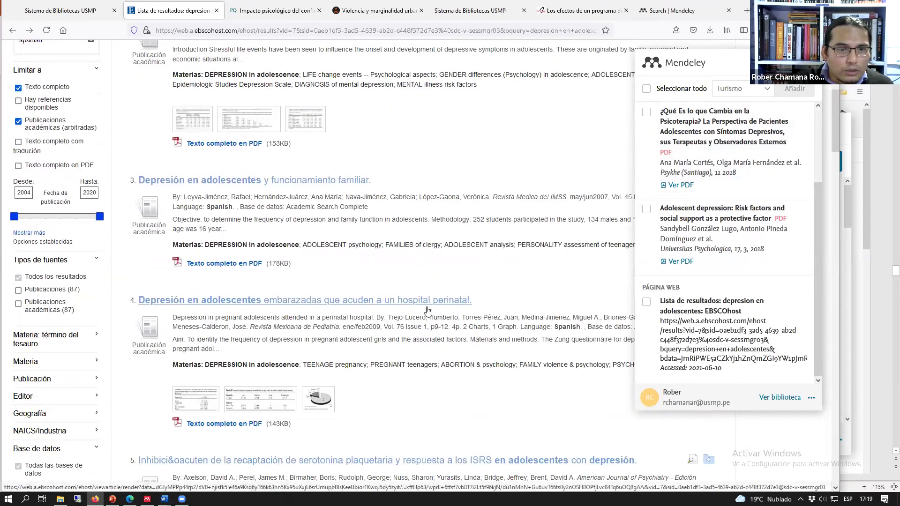
scroll(427, 310, up, 3)
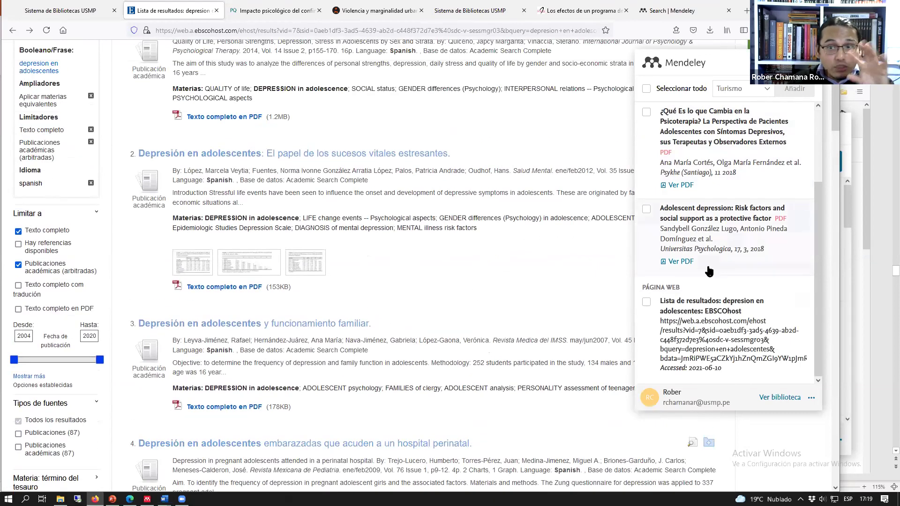
scroll(726, 221, up, 2)
scroll(742, 176, down, 1)
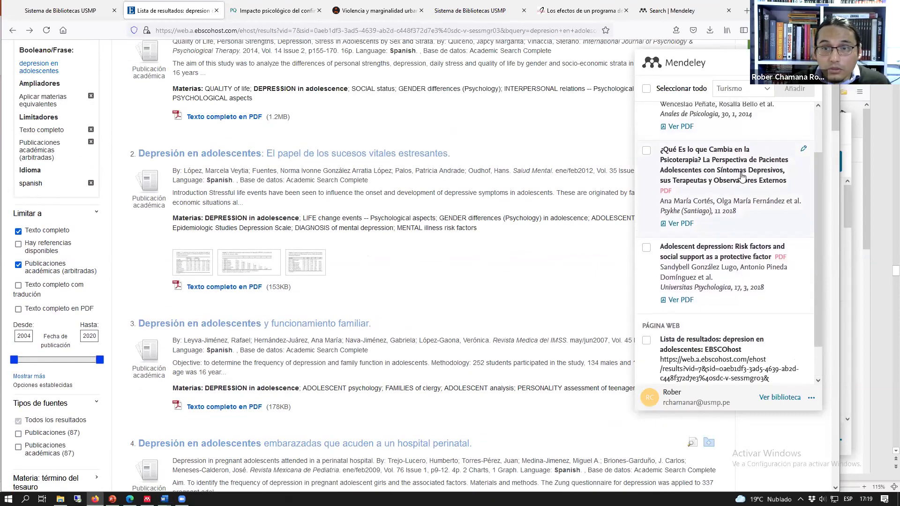
scroll(742, 176, up, 2)
click(744, 90)
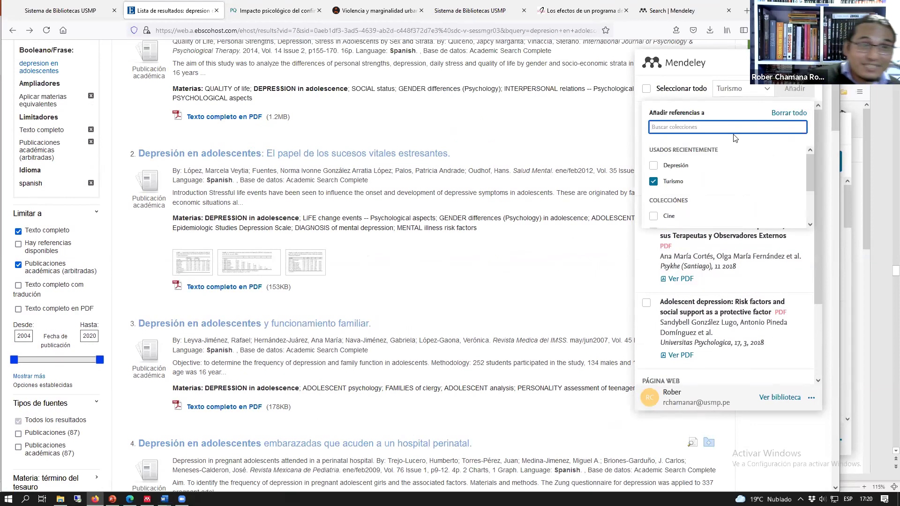
Step: Run the Web Importer on the ProQuest article "Impacto psicológico del confinamiento" and keep its detected journal article selected
click(276, 11)
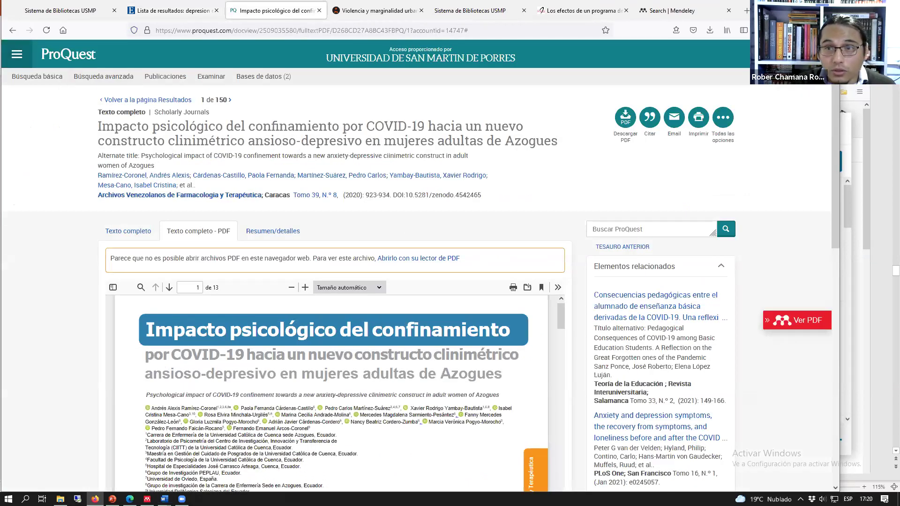
click(777, 30)
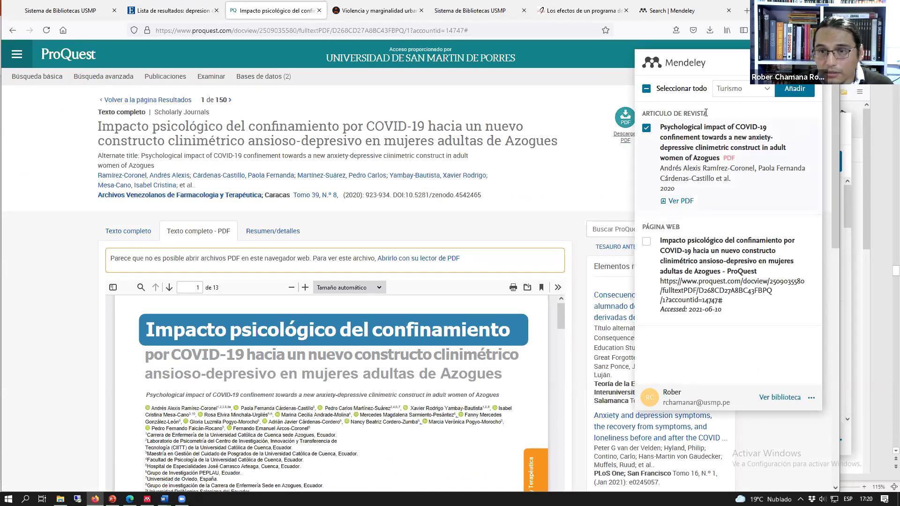
click(647, 129)
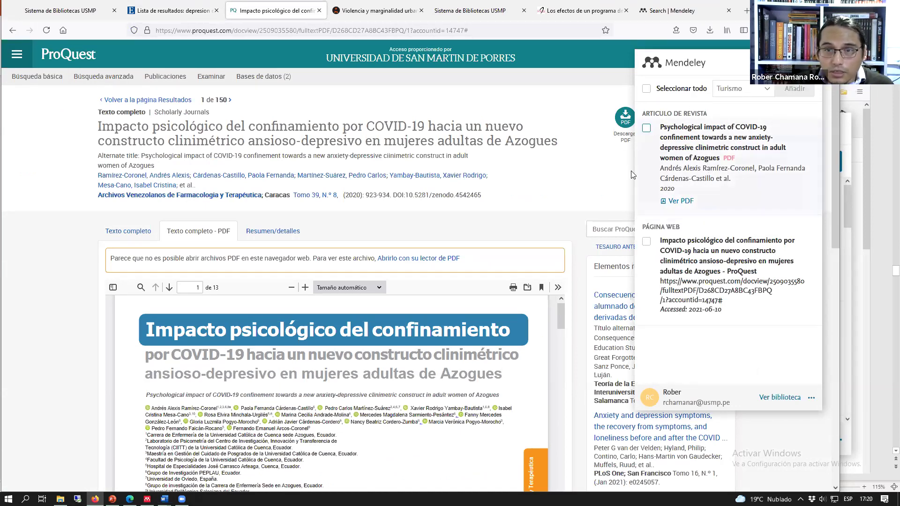
click(646, 130)
Step: Change the destination collection from Turismo to Depresión only, and add the selected journal article with its PDF to the library
click(759, 95)
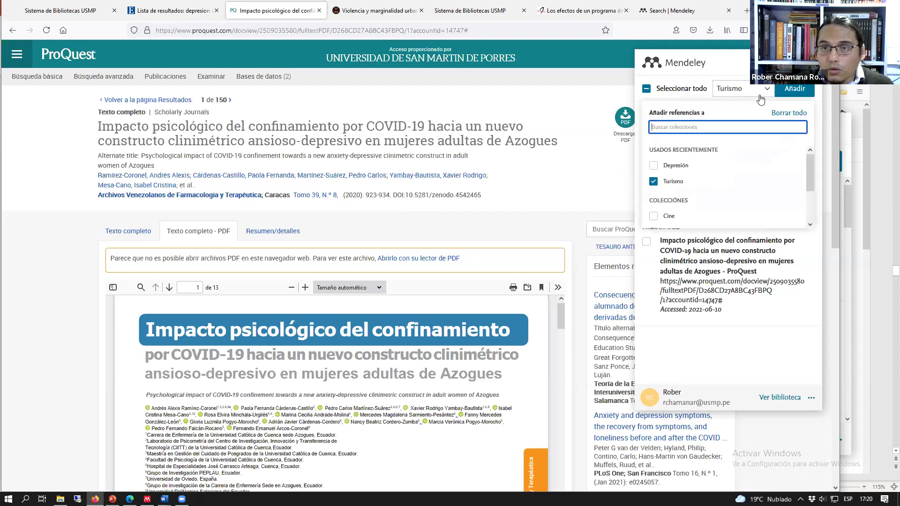
scroll(705, 199, down, 2)
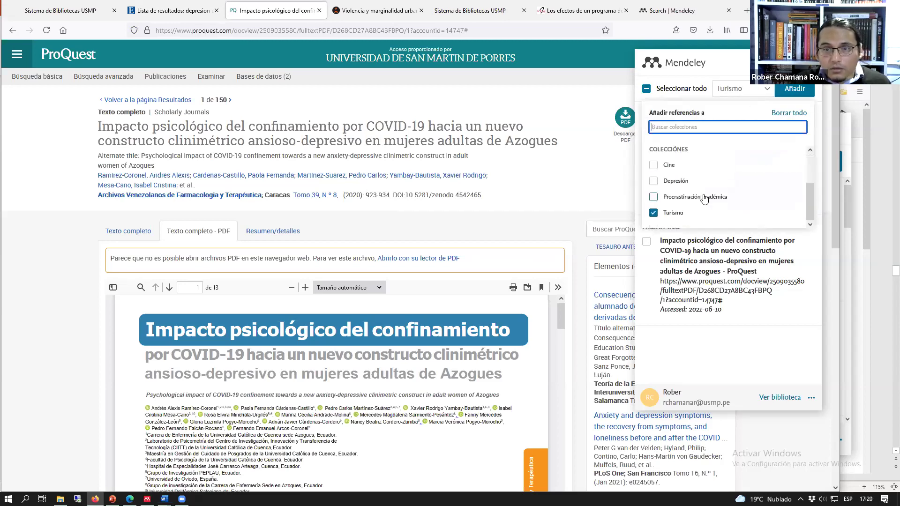
click(671, 182)
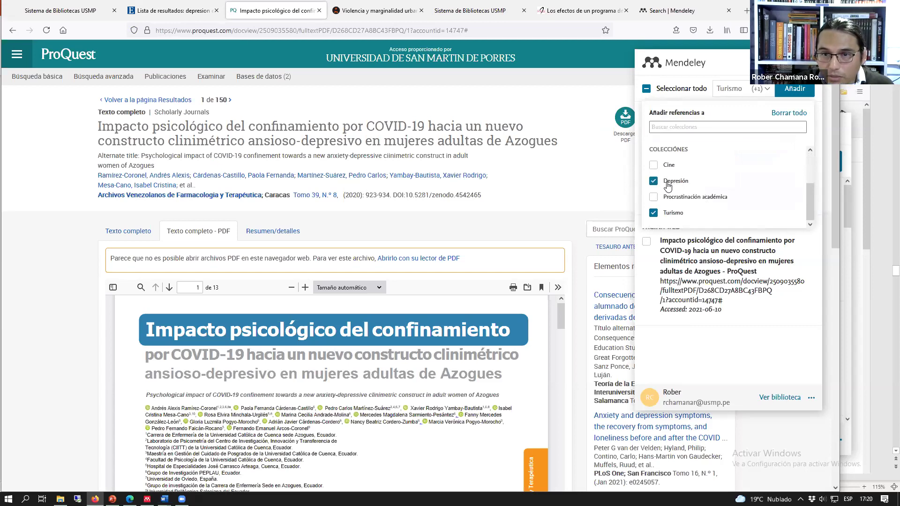
click(674, 214)
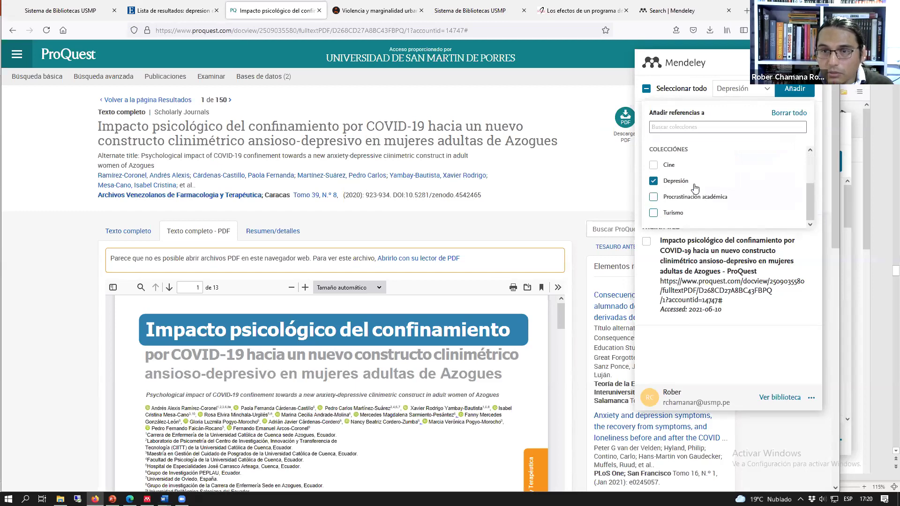
click(787, 91)
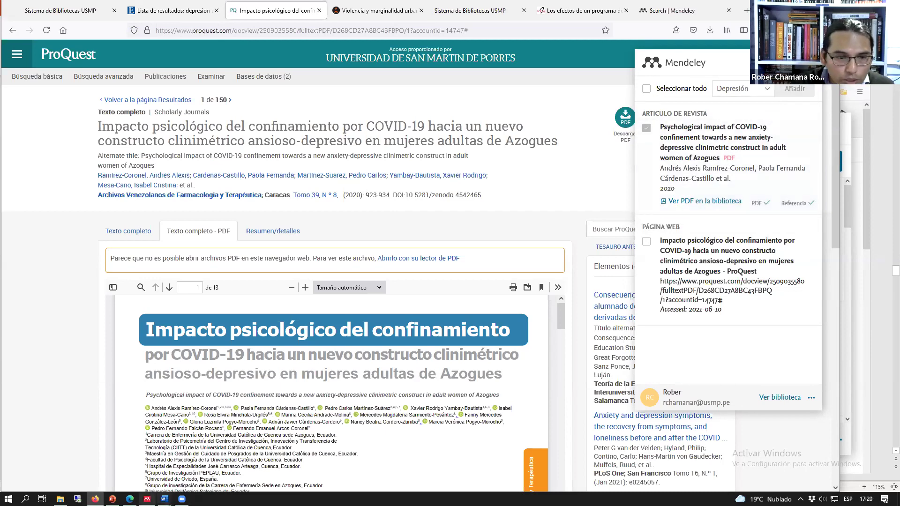
Step: Switch to Mendeley Reference Manager and open the PDF of the newly added COVID-19 article from the Depresión collection
click(146, 499)
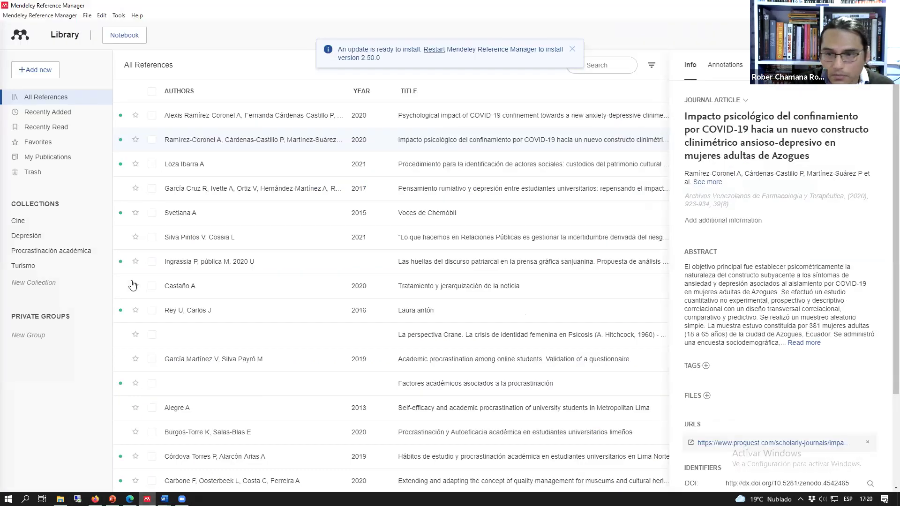
click(24, 236)
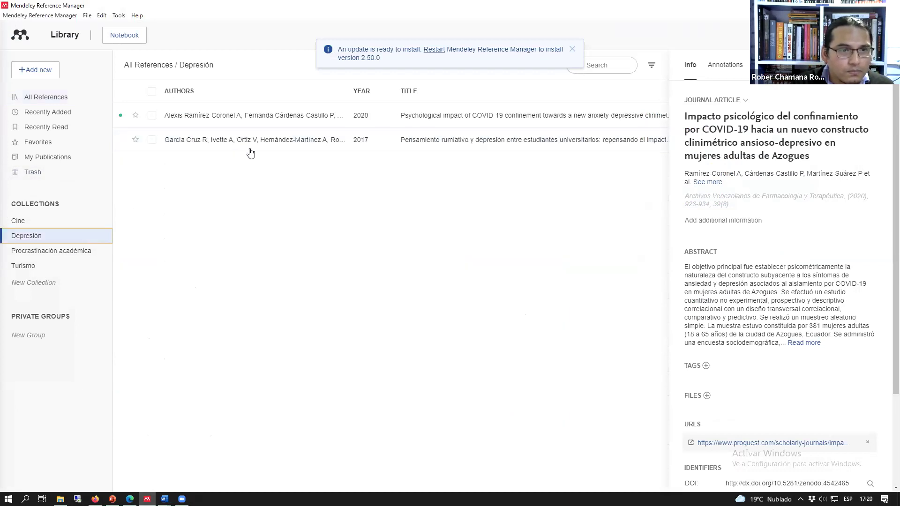
click(443, 122)
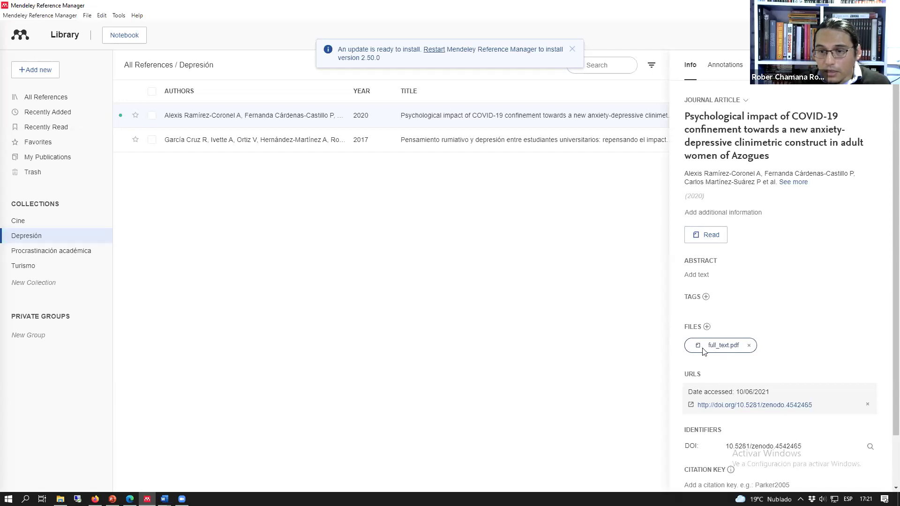
click(706, 234)
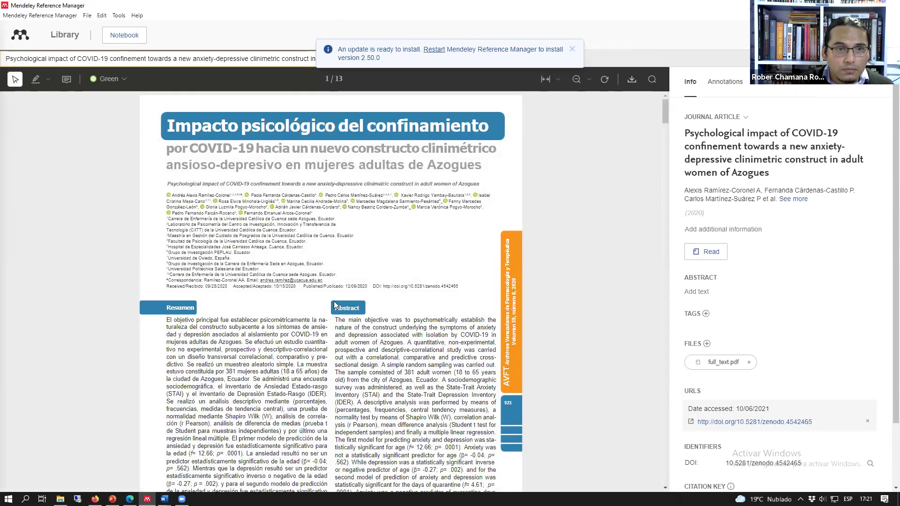
Step: Enlarge the article's PDF and skim its first two pages
key(ctrl+plus)
key(ctrl+plus)
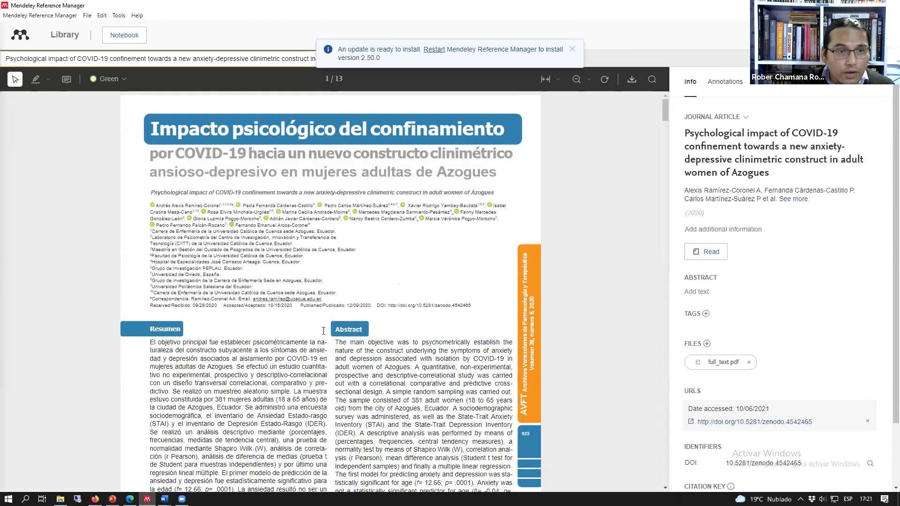
scroll(329, 323, down, 10)
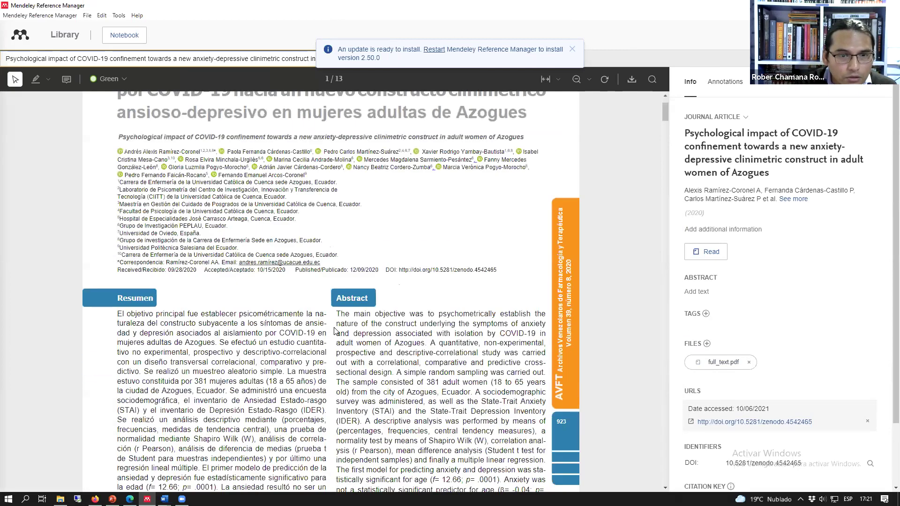
scroll(330, 331, up, 5)
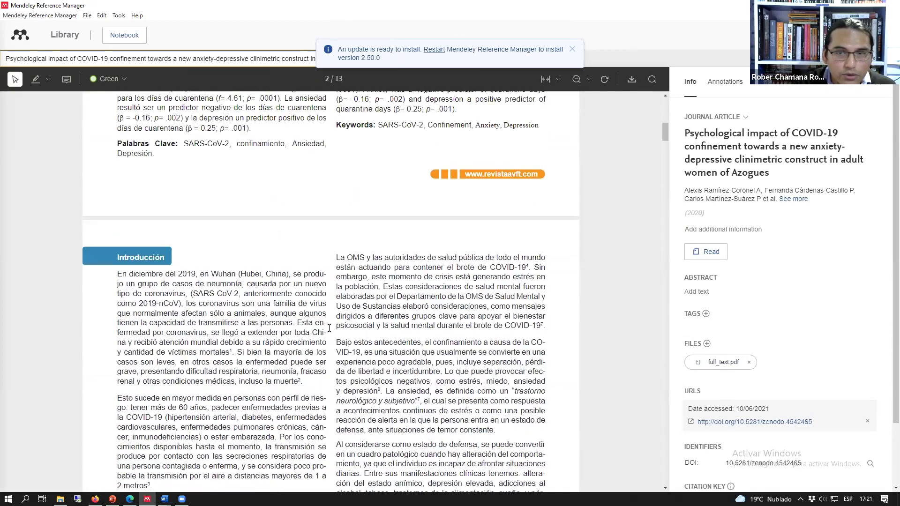
scroll(328, 328, up, 5)
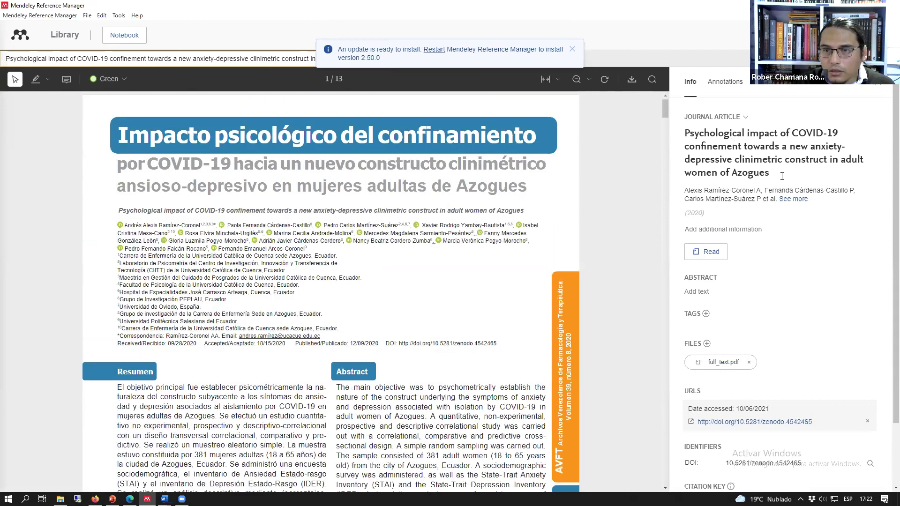
Step: Compare the English title in the reference details with the Spanish title printed on the PDF's first page
drag(777, 173, 760, 166)
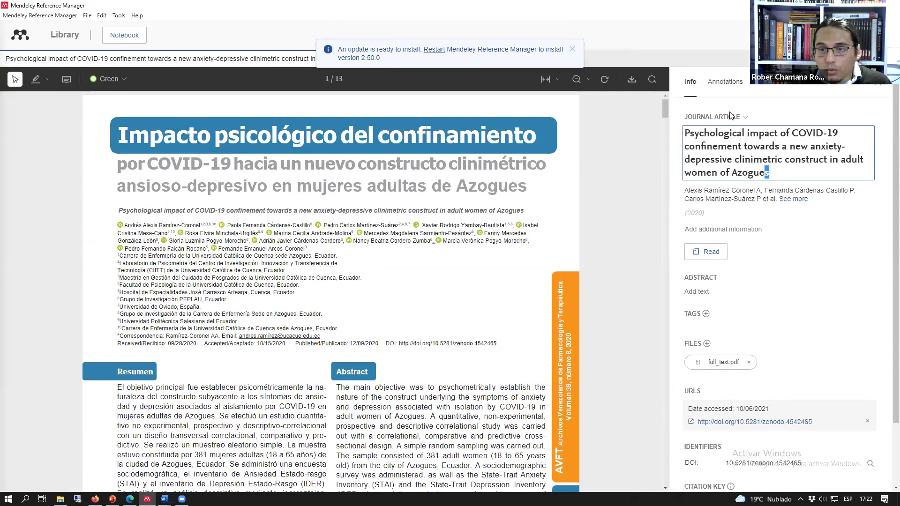
drag(772, 173, 684, 133)
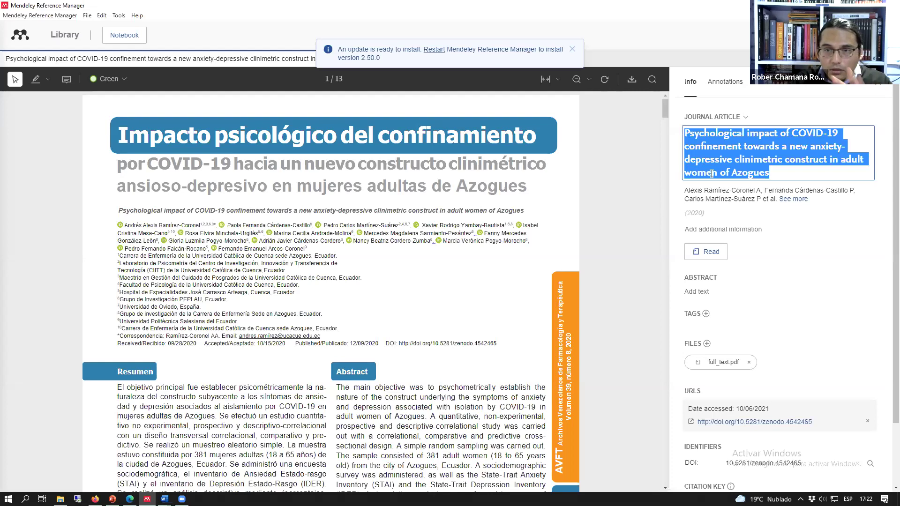
click(802, 178)
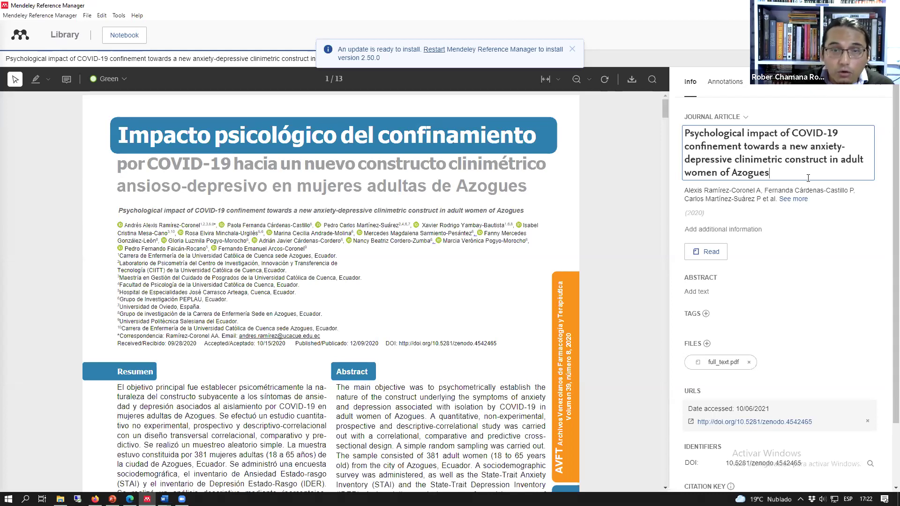
click(227, 135)
drag(227, 134, 122, 132)
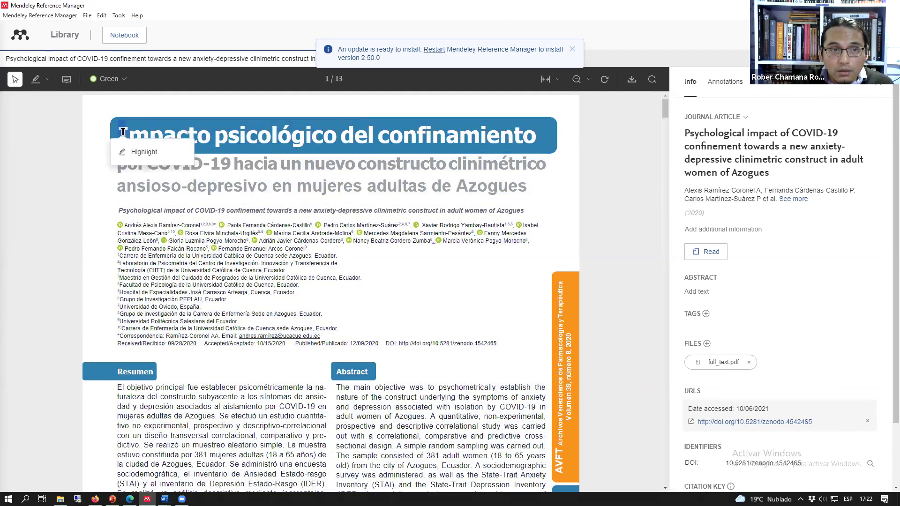
click(723, 126)
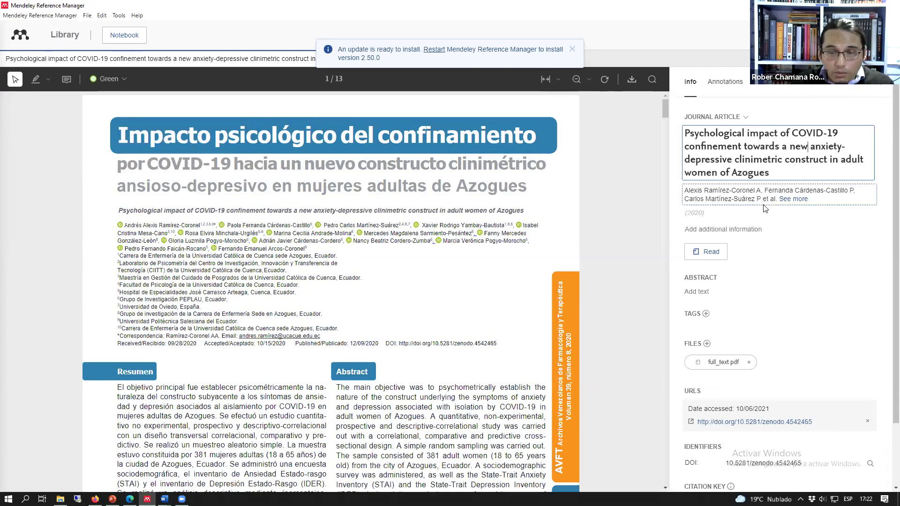
Step: Highlight in red the paragraph on page 3 of the PDF that begins "En relación a perspectivas de género"
scroll(379, 276, down, 3)
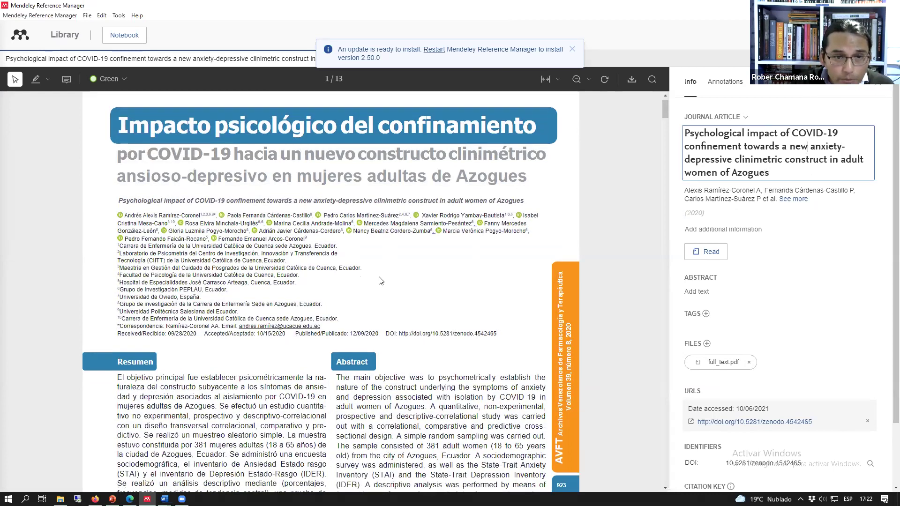
scroll(379, 277, down, 7)
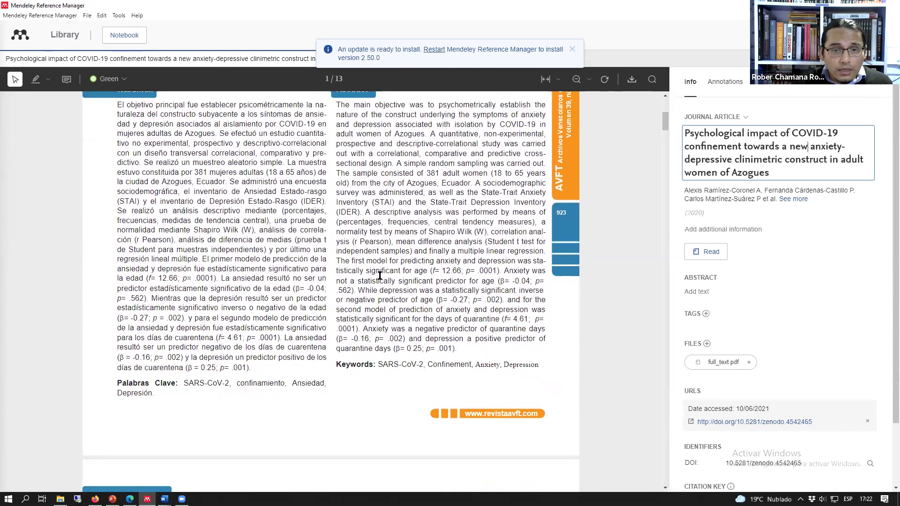
scroll(380, 276, down, 2)
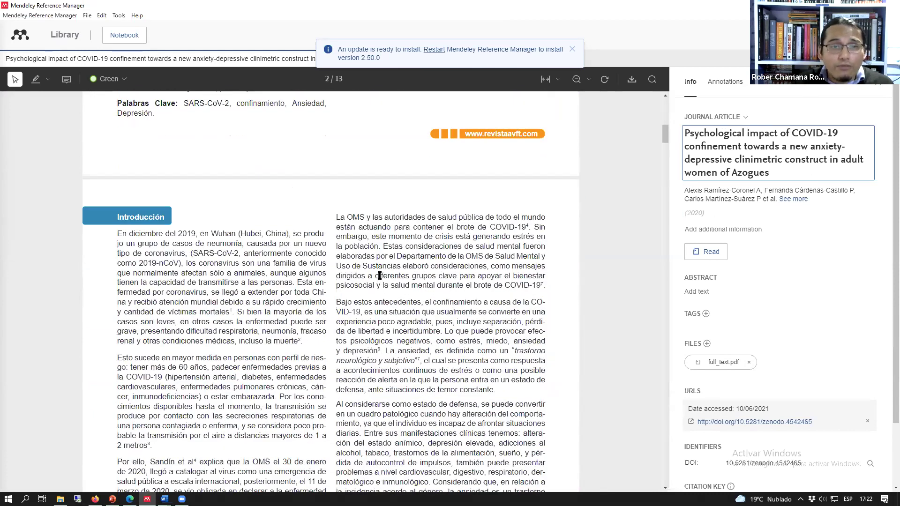
scroll(380, 275, down, 2)
scroll(380, 276, down, 7)
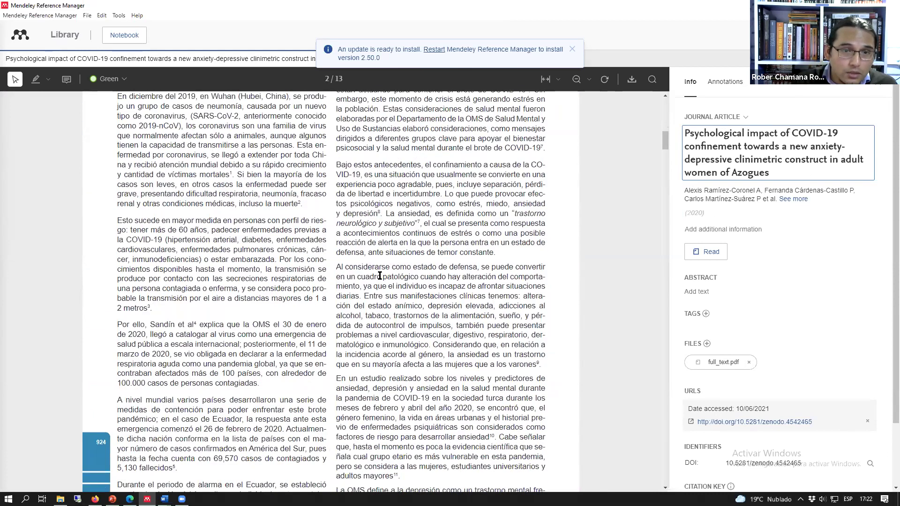
scroll(380, 275, down, 6)
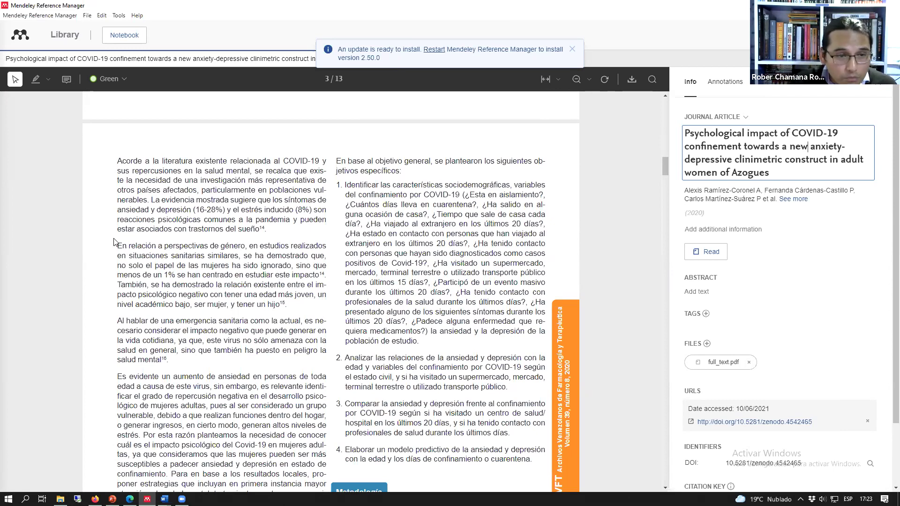
drag(118, 246, 281, 302)
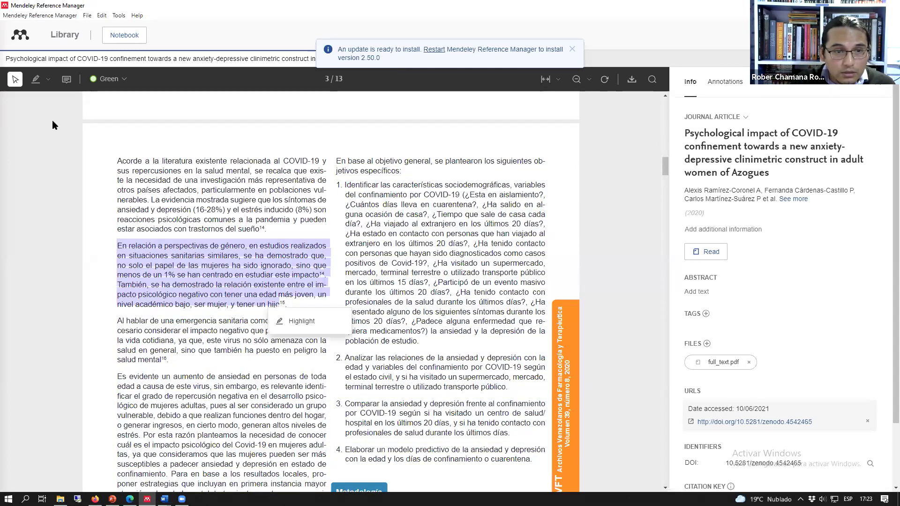
click(104, 80)
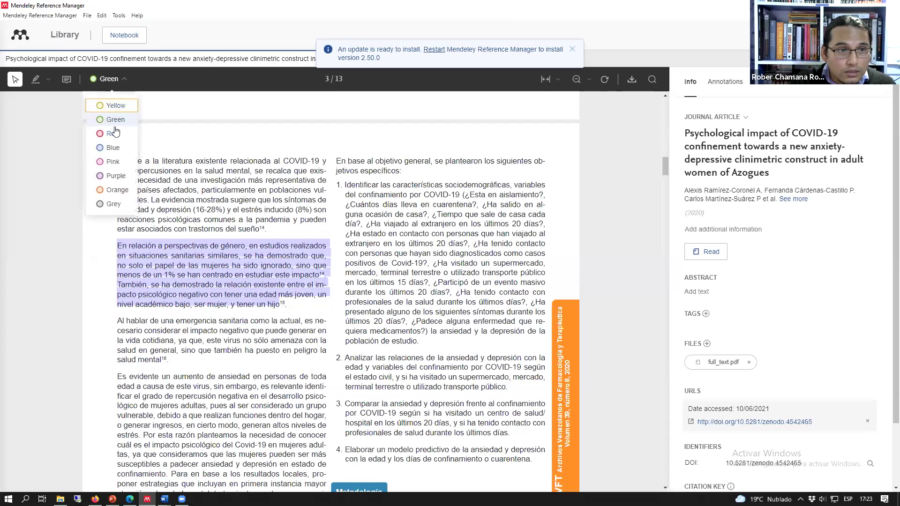
click(113, 135)
click(286, 303)
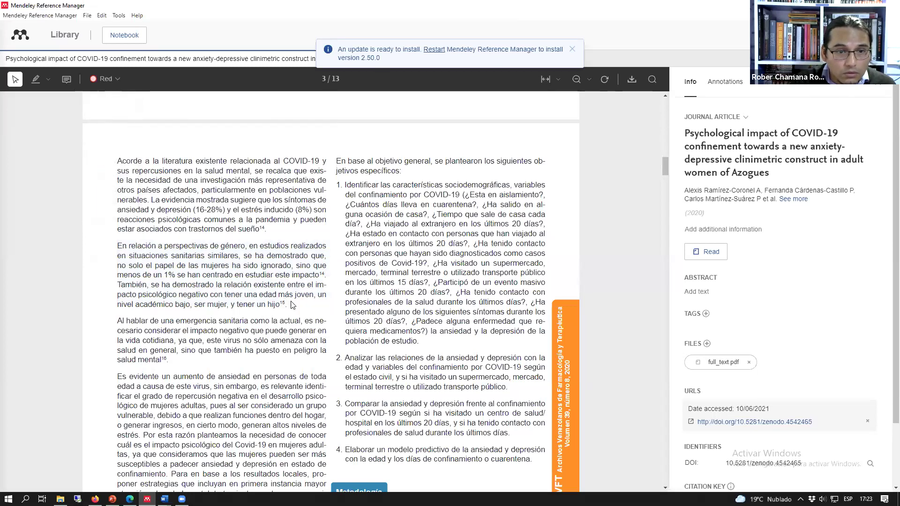
drag(280, 303, 116, 245)
click(137, 265)
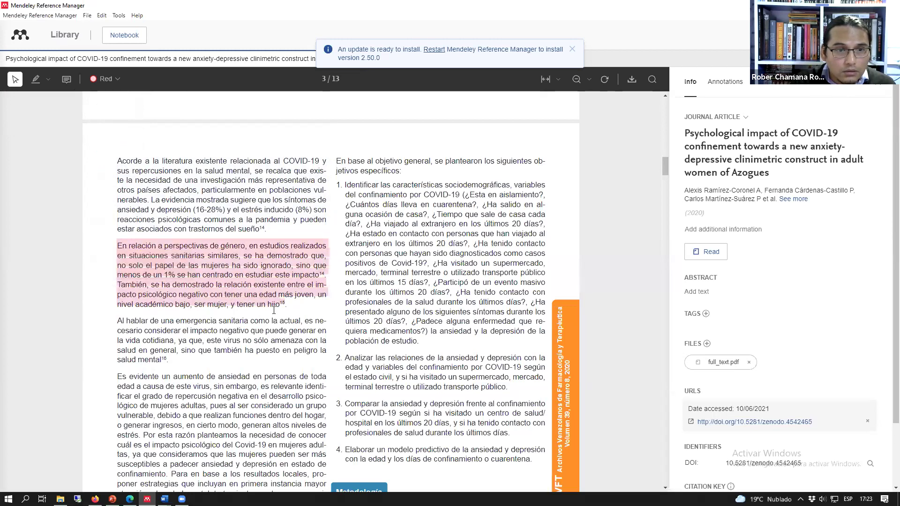
Step: Add the comment "Recordar revisar esta tabla." beside the heading of Tabla 1 on page 5 of the COVID-19 article
scroll(313, 315, down, 1)
scroll(312, 316, down, 6)
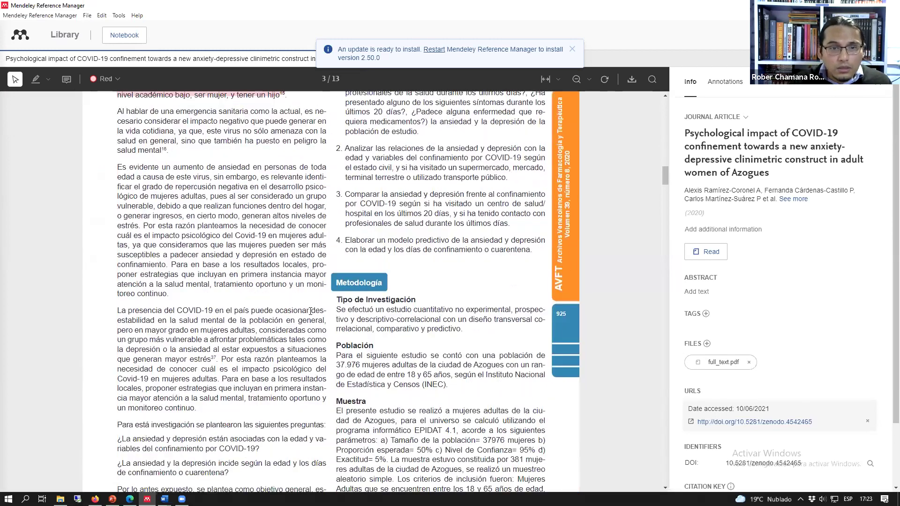
scroll(366, 296, down, 8)
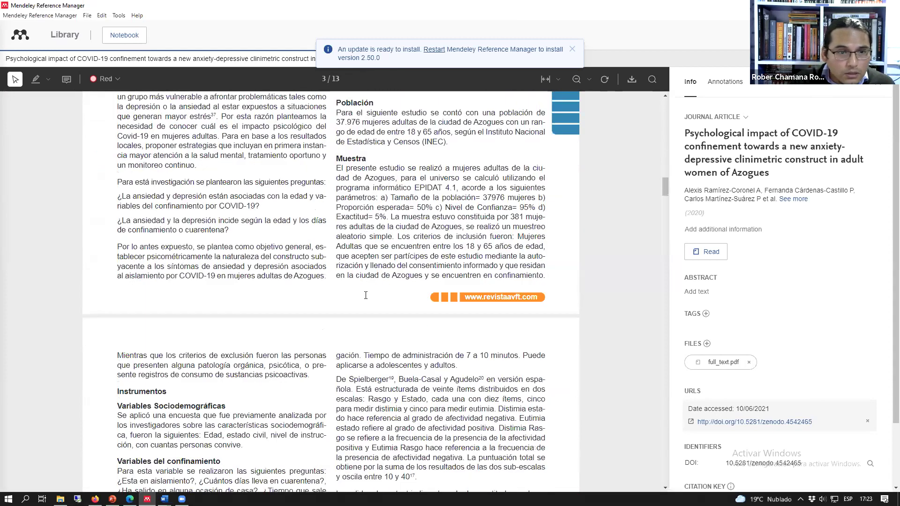
scroll(366, 296, down, 8)
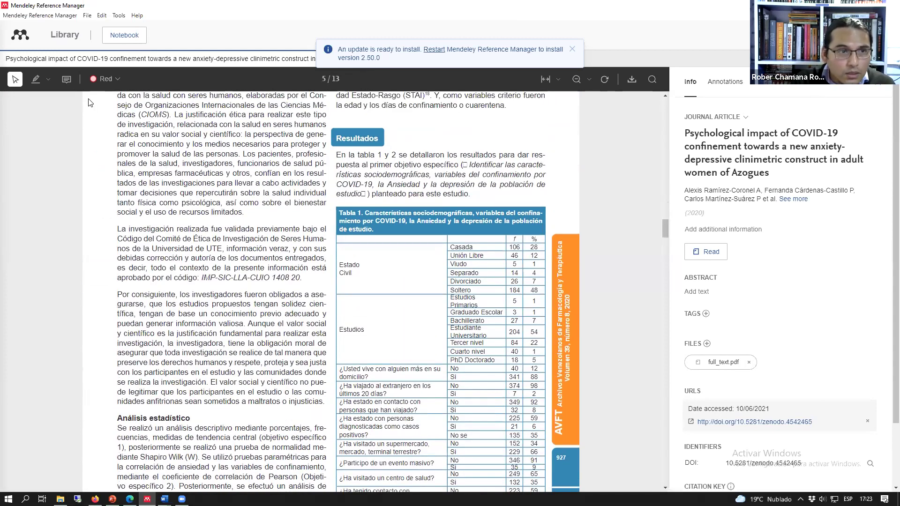
click(66, 79)
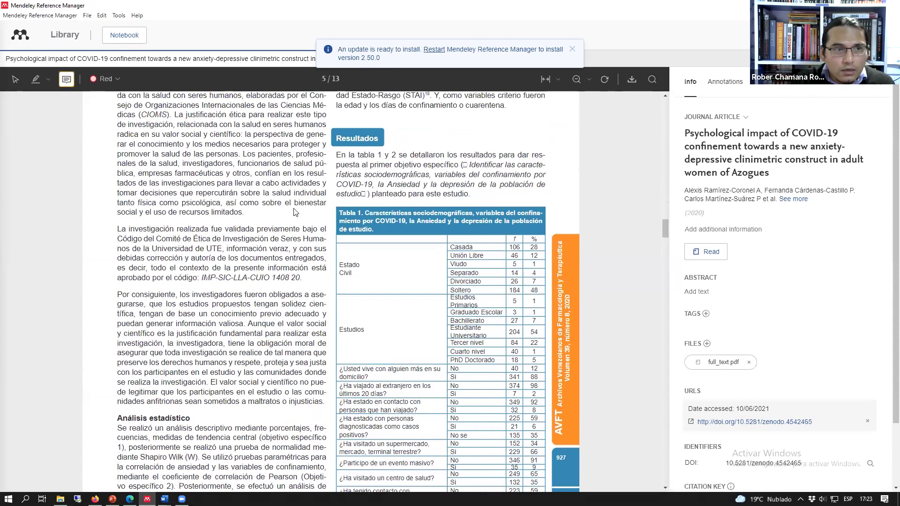
click(332, 213)
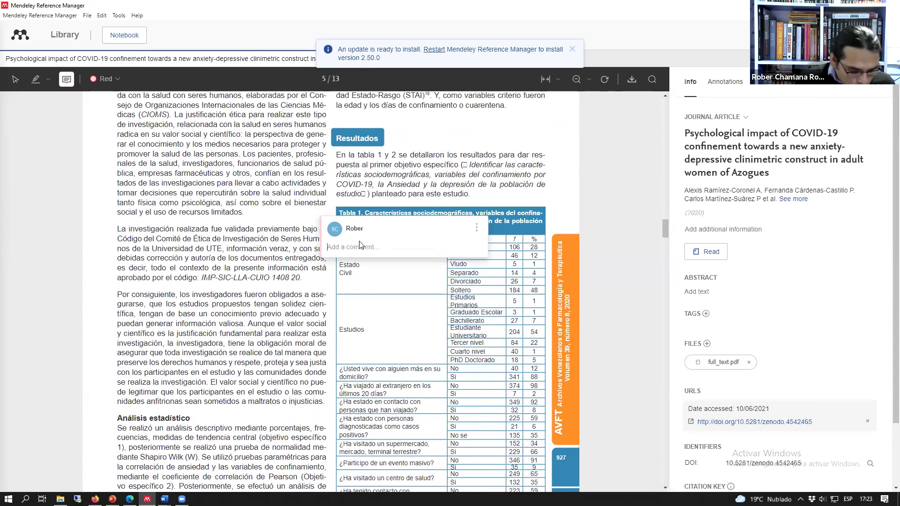
text(Rewcor)
key(BackSpace)
key(BackSpace)
key(BackSpace)
key(BackSpace)
text(cordar realizar esta)
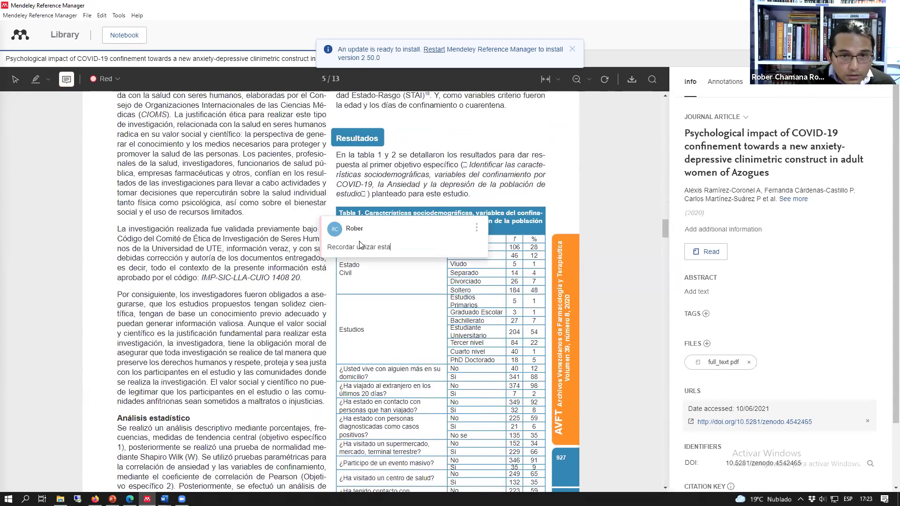
text(r)
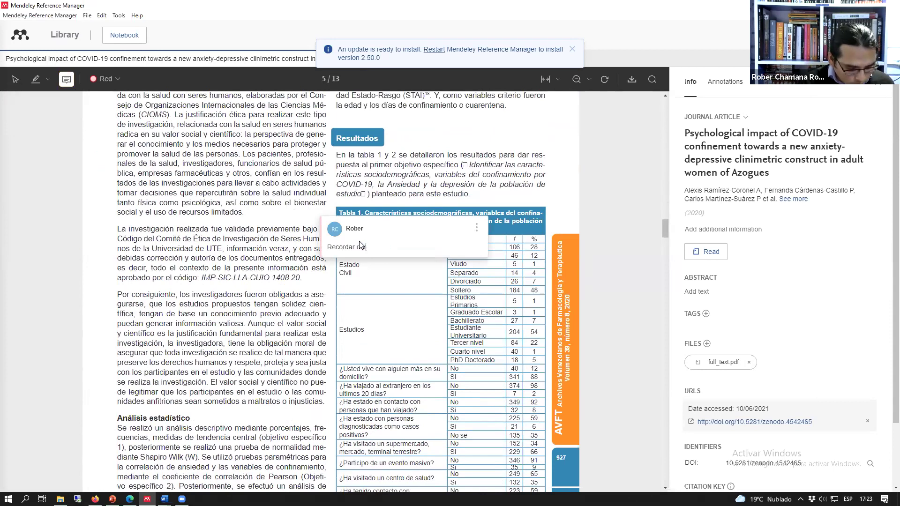
text(evisar esta)
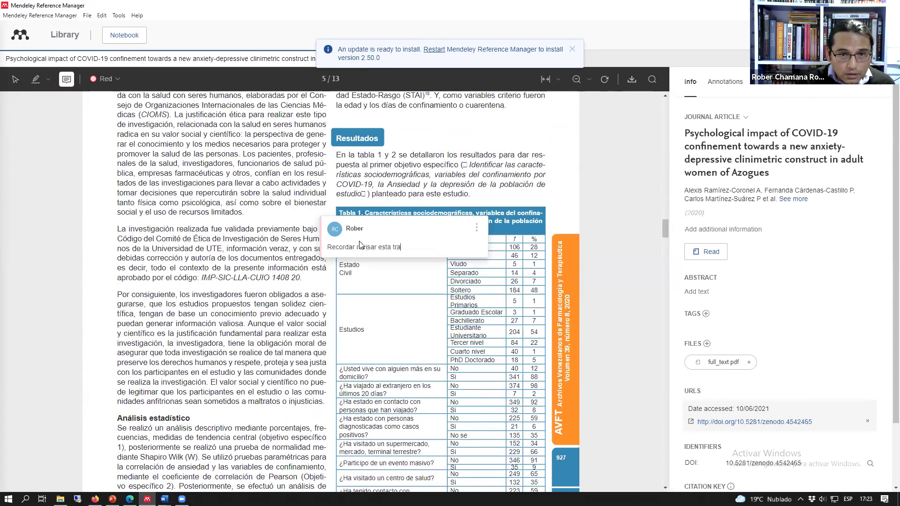
text( tabla.)
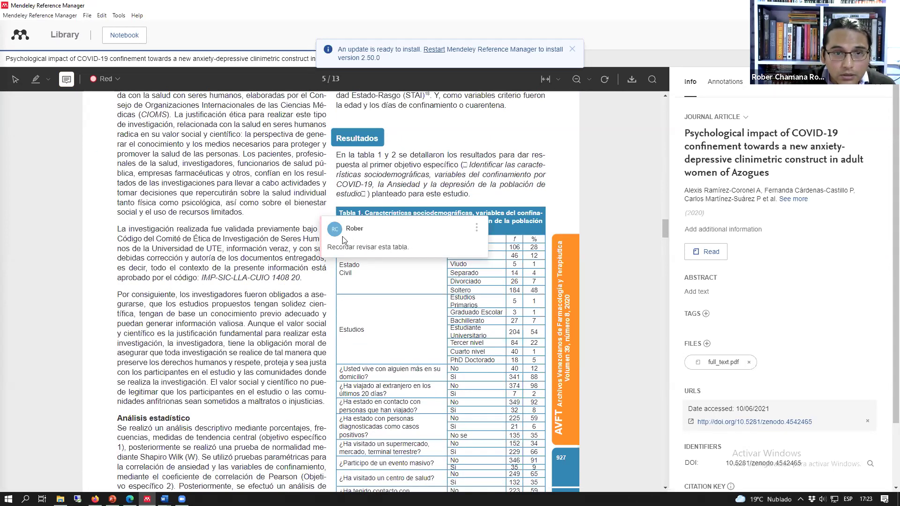
click(342, 216)
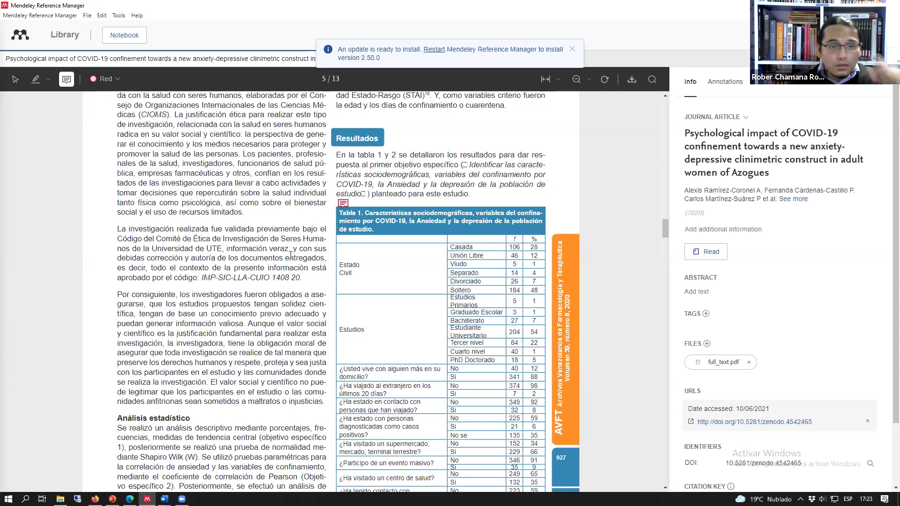
Step: Highlight in red the paragraph above Tabla 5 on page 7 that begins "Y, por último, para dar respuesta al tercer objetivo específico"
scroll(291, 255, down, 12)
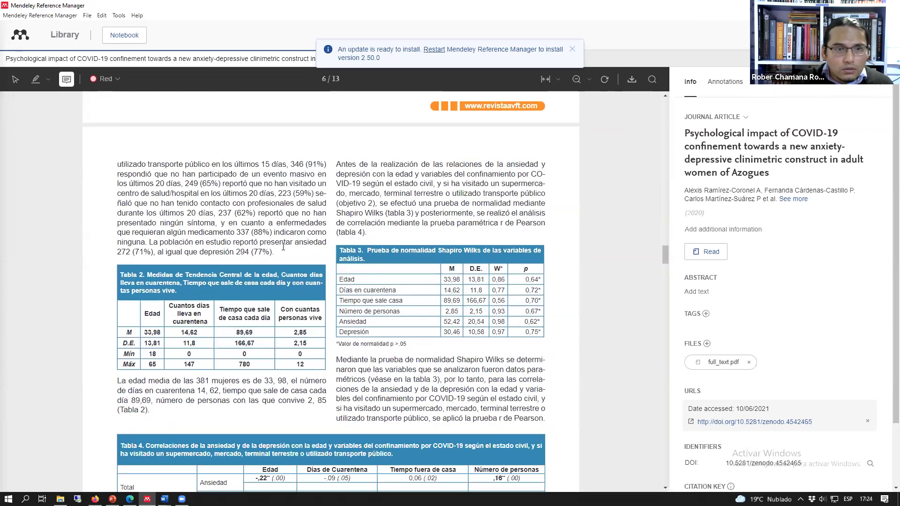
scroll(283, 246, down, 15)
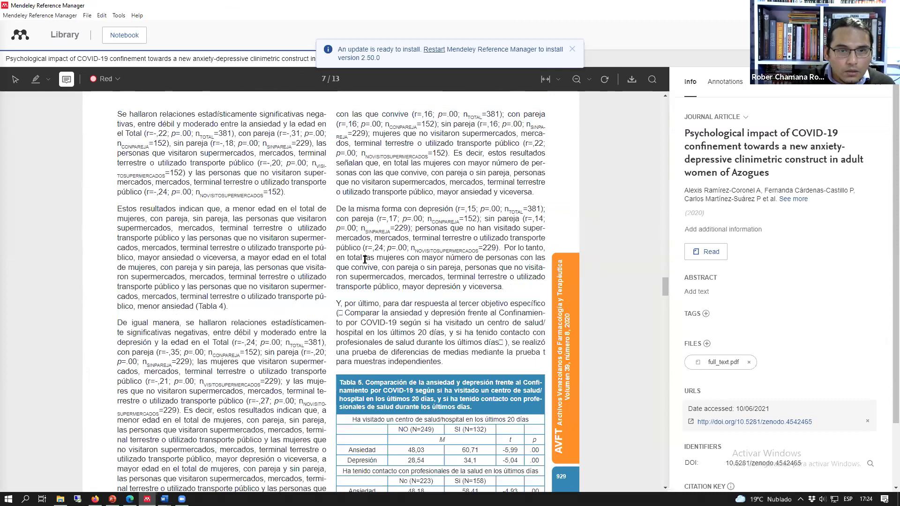
scroll(365, 259, down, 3)
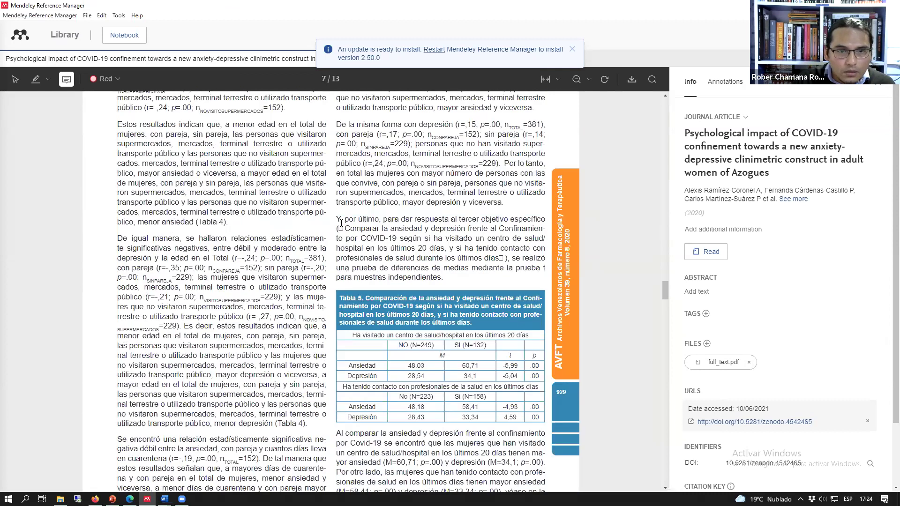
click(397, 261)
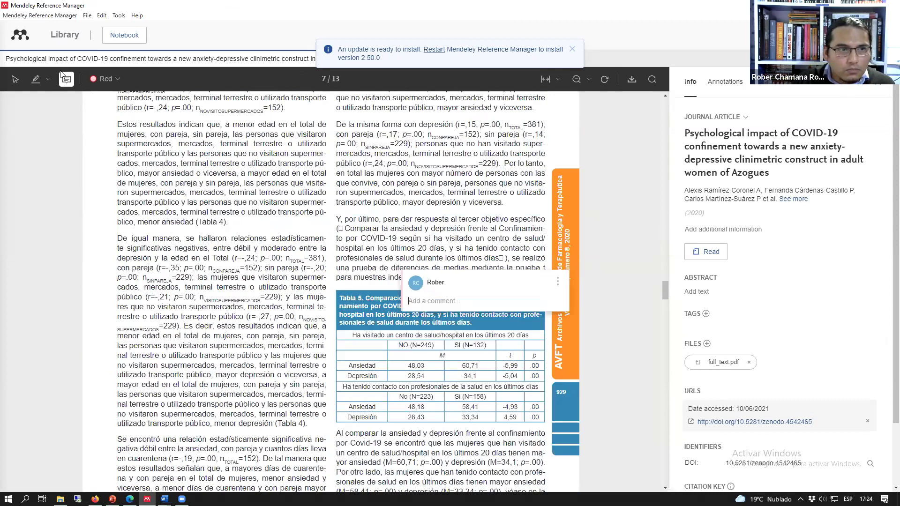
click(36, 80)
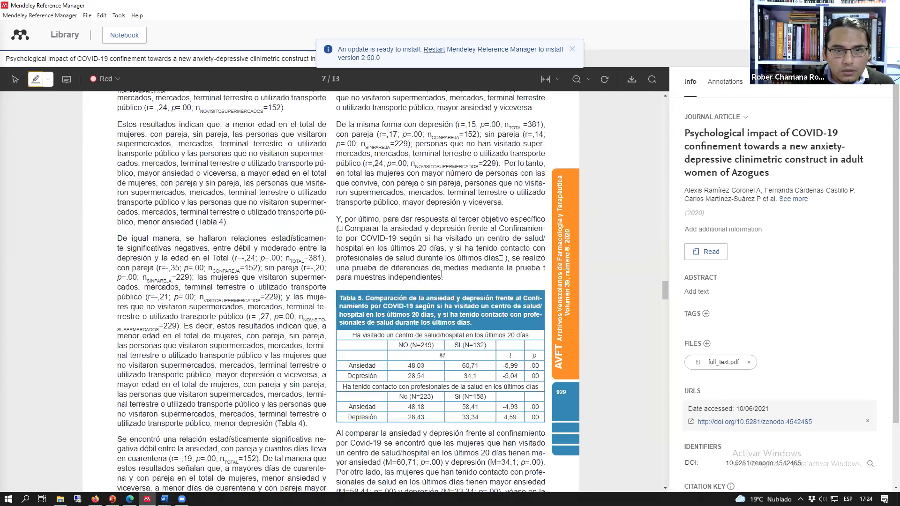
drag(443, 278, 338, 218)
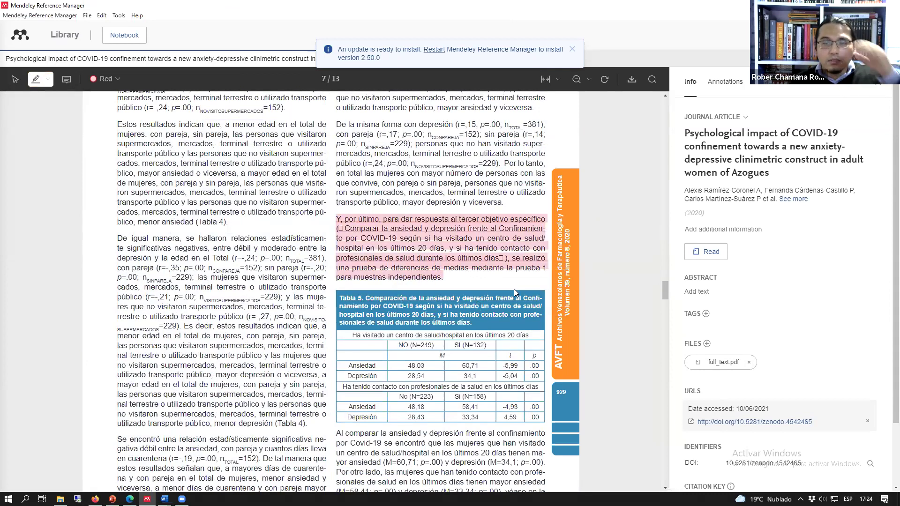
Step: Display the article's annotations and go from the comment "Recordar revisar esta tabla." to its place in the PDF
click(734, 83)
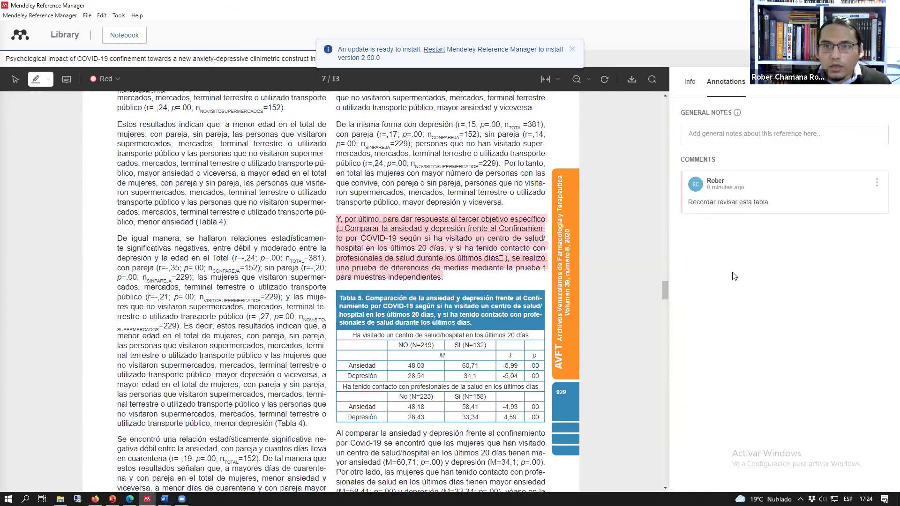
scroll(470, 219, up, 7)
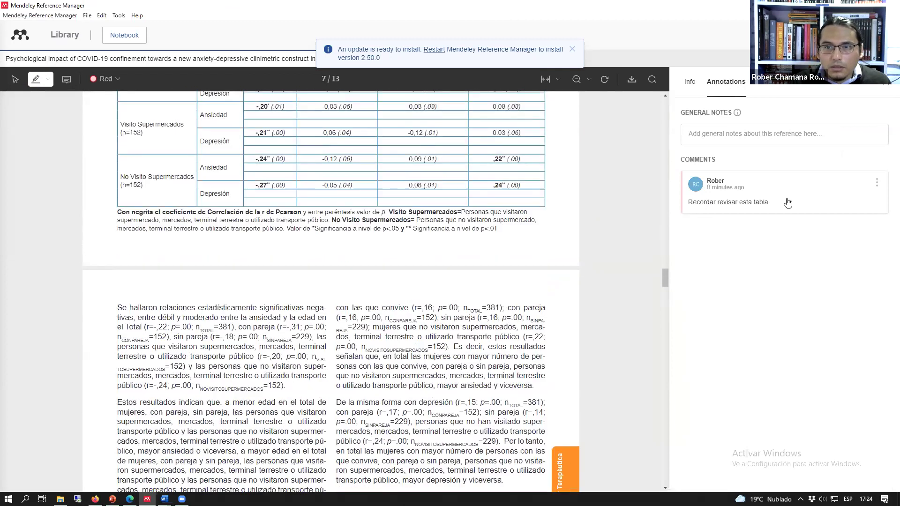
click(736, 209)
click(310, 223)
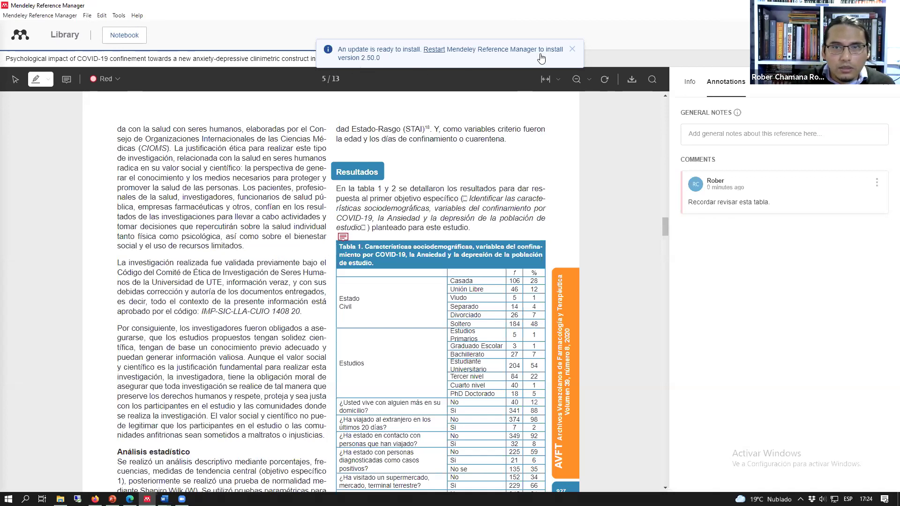
Step: Close the COVID-19 article's PDF, list the Procrastinación académica collection and hide the reference details
click(572, 49)
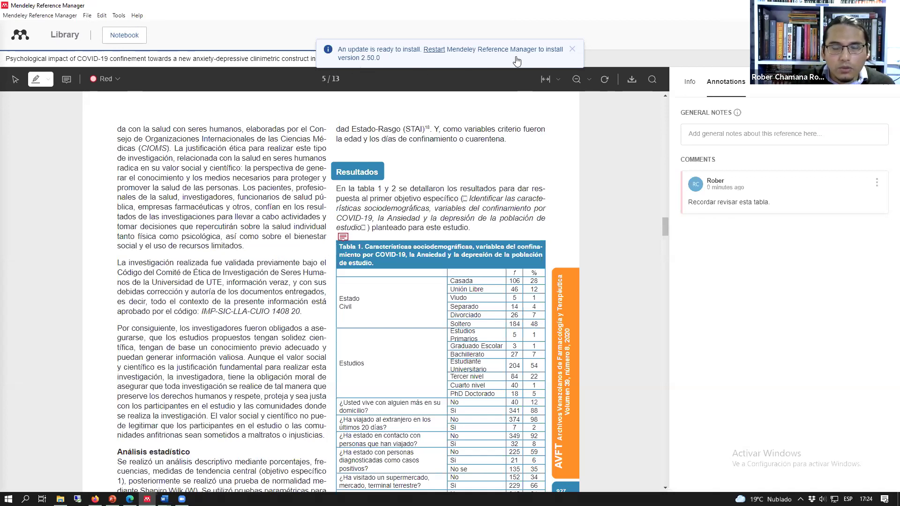
click(442, 59)
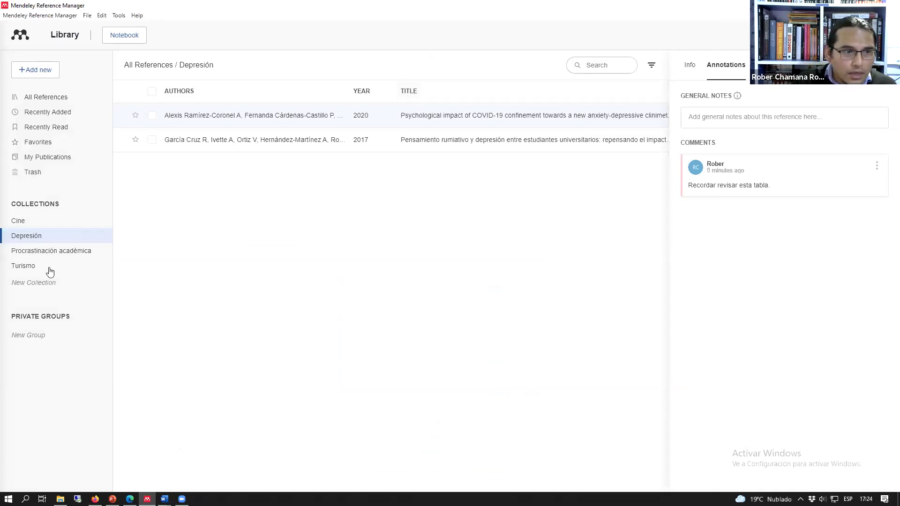
click(426, 144)
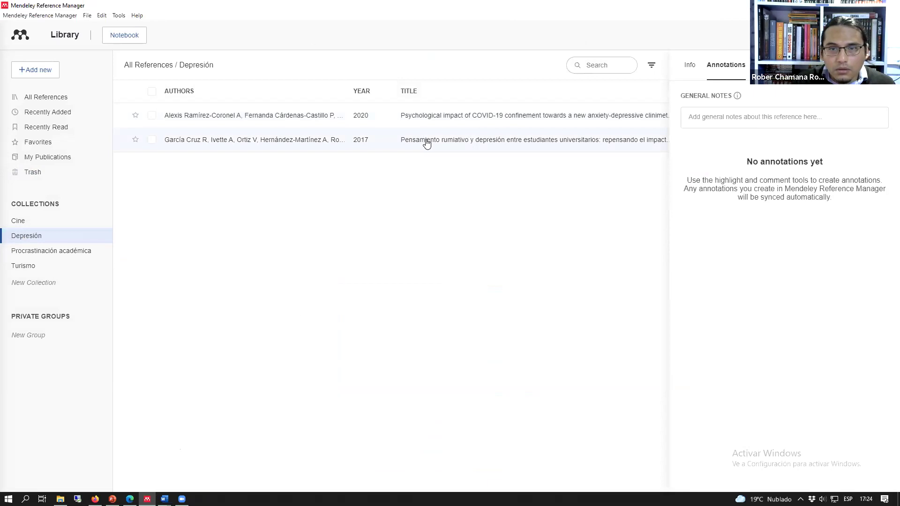
click(59, 250)
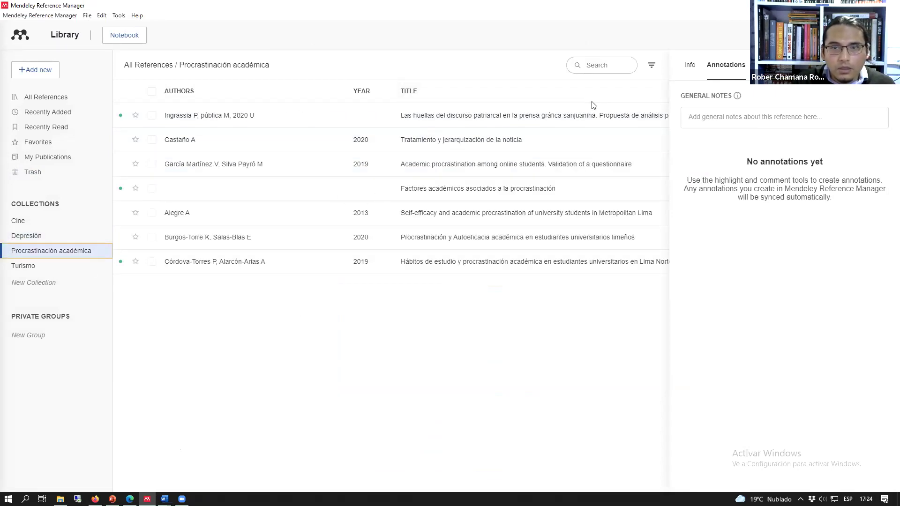
click(726, 67)
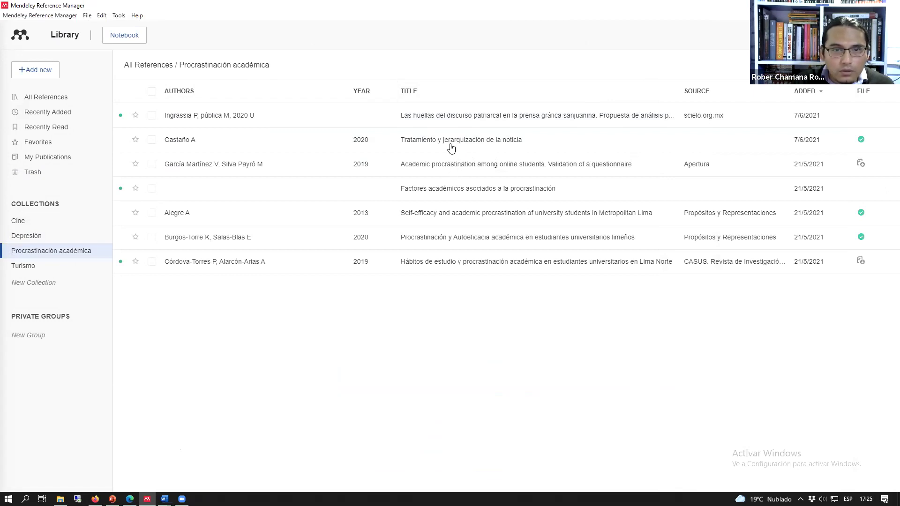
Step: Open the PDF of the reference "Academic procrastination among online students. Validation of a questionnaire" from its details
click(448, 170)
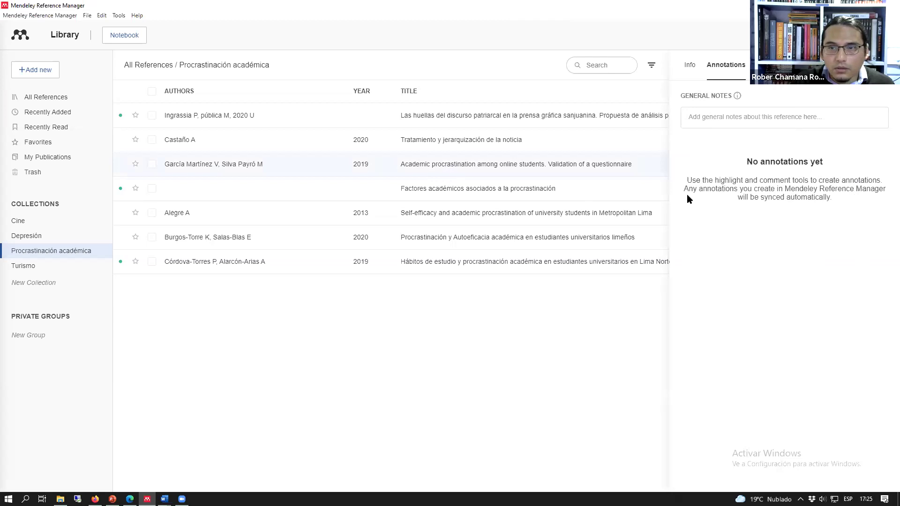
click(690, 66)
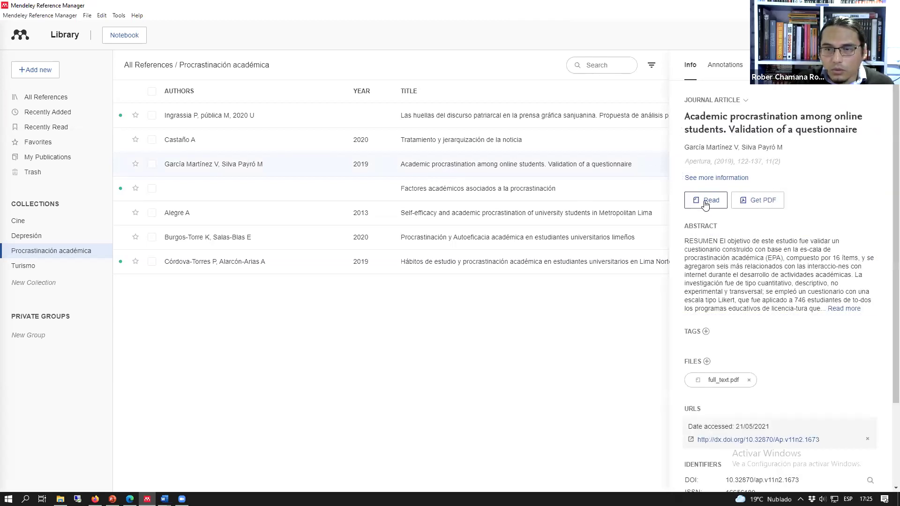
click(706, 200)
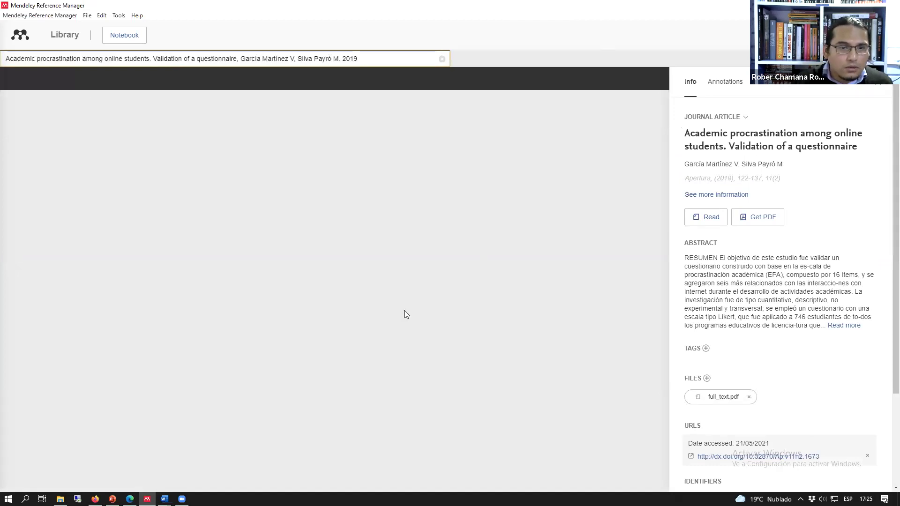
Step: Highlight in red the paragraph on page 3 that begins "En países anglosajones se estima que entre un" and check the highlight's options
scroll(405, 310, down, 15)
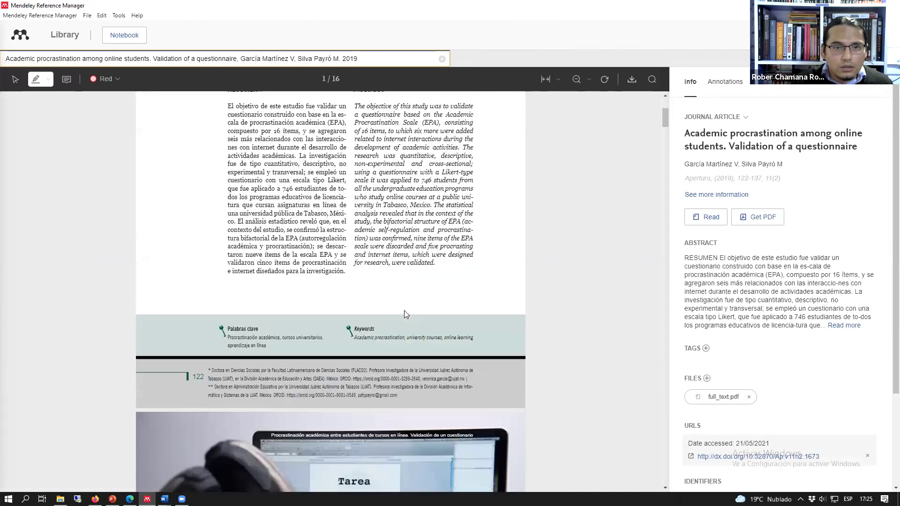
scroll(406, 314, down, 3)
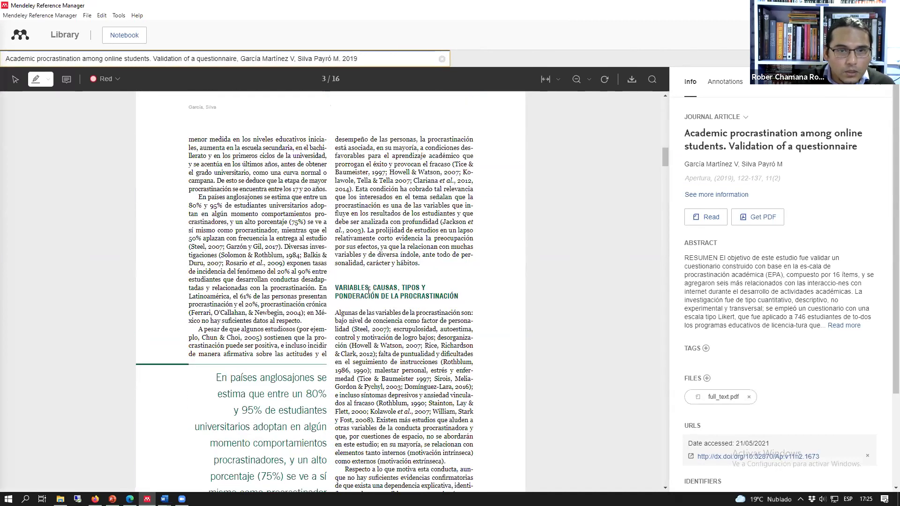
drag(199, 198, 300, 322)
drag(300, 321, 300, 322)
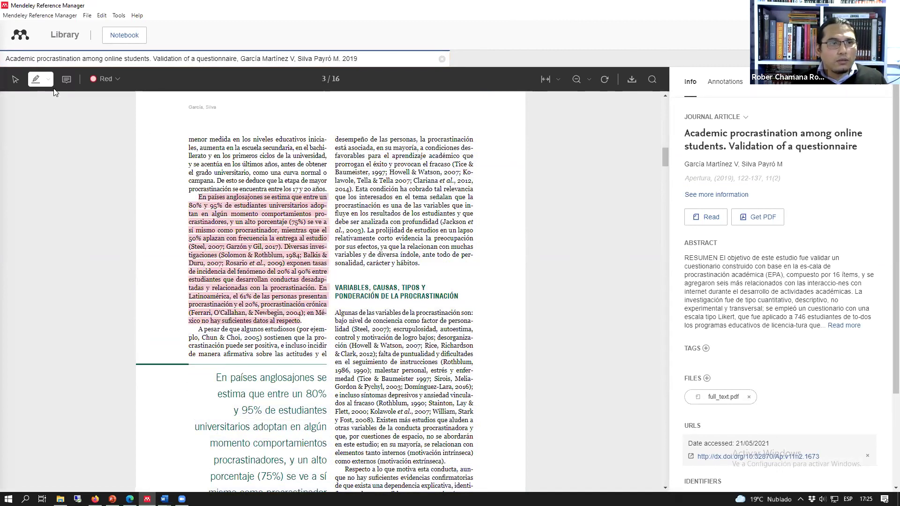
click(266, 258)
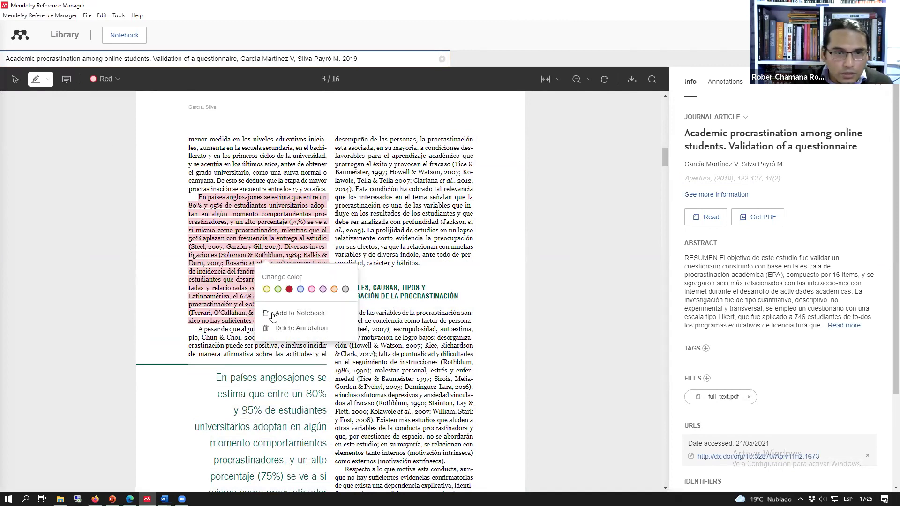
click(550, 246)
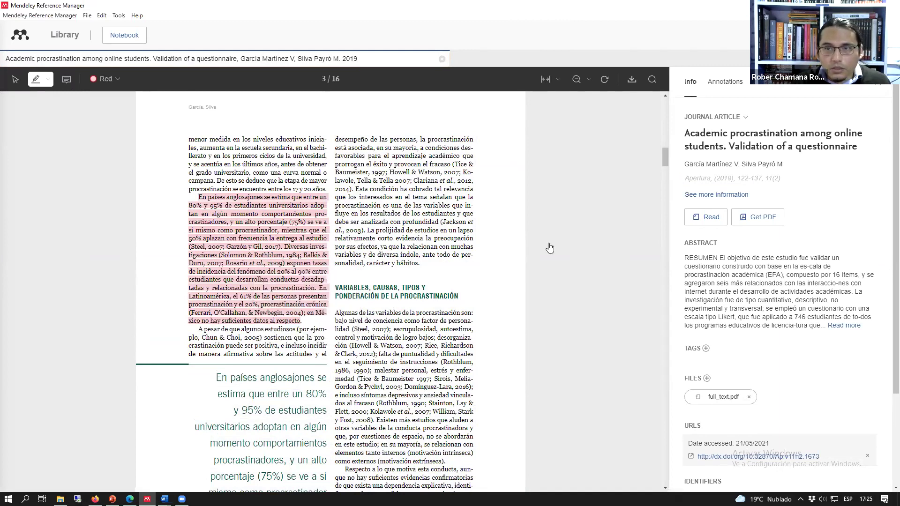
Step: Display the notebook pages beside the PDF and highlight in red the article's Spanish title on page 1
click(768, 91)
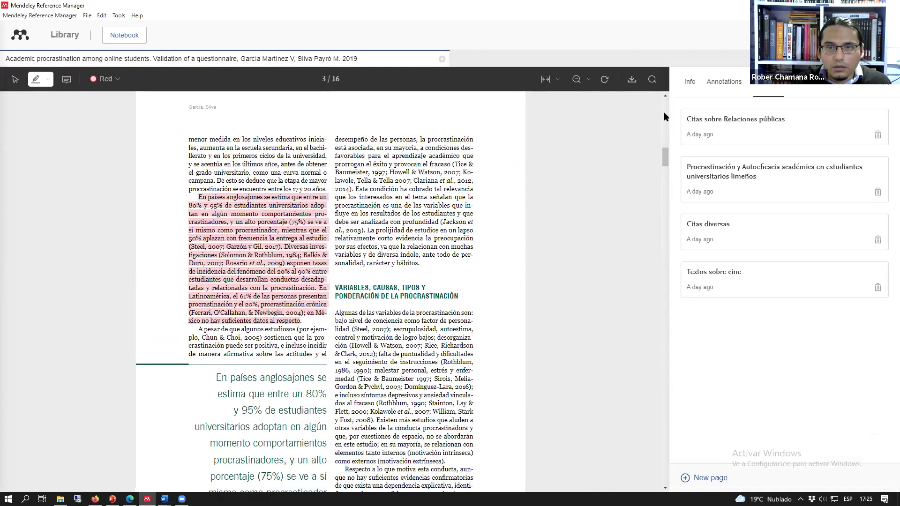
scroll(232, 157, up, 15)
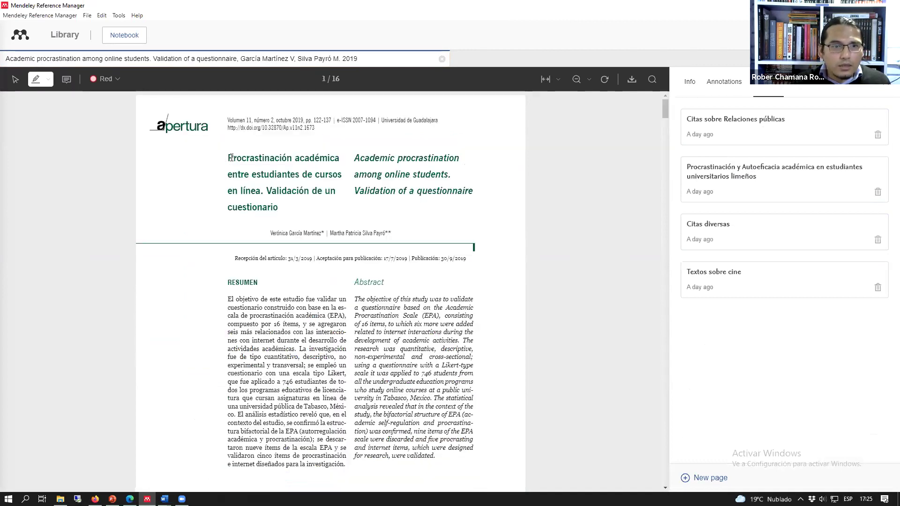
mouse_move(228, 158)
mouse_down()
mouse_move(309, 157)
mouse_move(473, 408)
mouse_move(280, 207)
mouse_up()
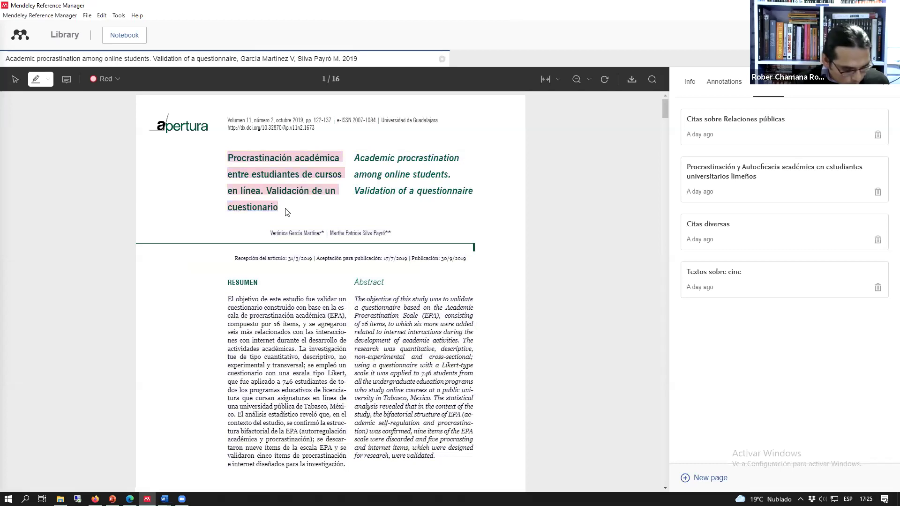
Step: Create a notebook page titled with the article's Spanish title, "Procrastinación académica entre estudiantes de cursos en línea. Validación de un cuestionario", copied from page 1
click(15, 78)
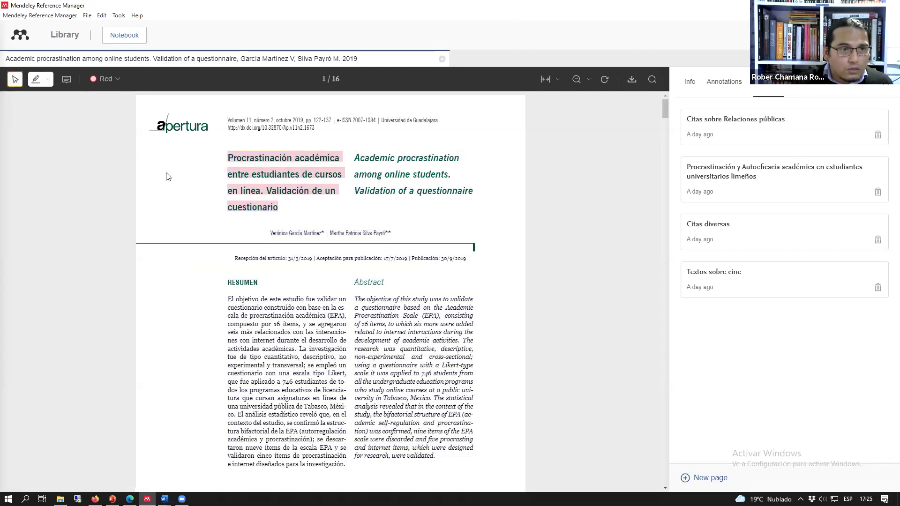
drag(277, 207, 231, 157)
key(ctrl+c)
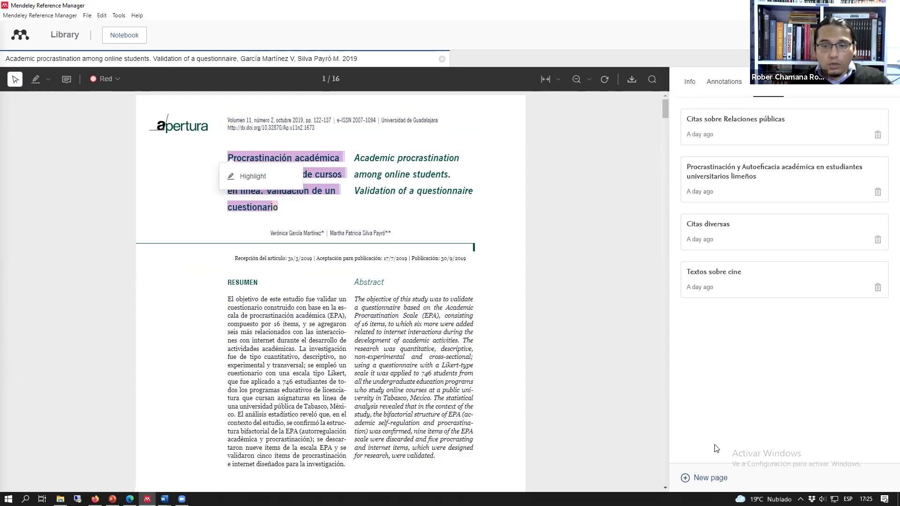
click(705, 477)
click(709, 136)
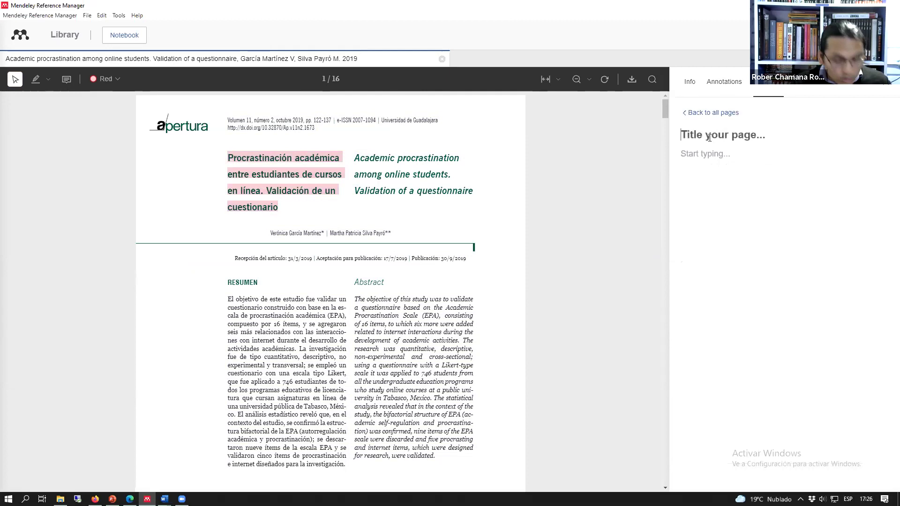
key(ctrl+v)
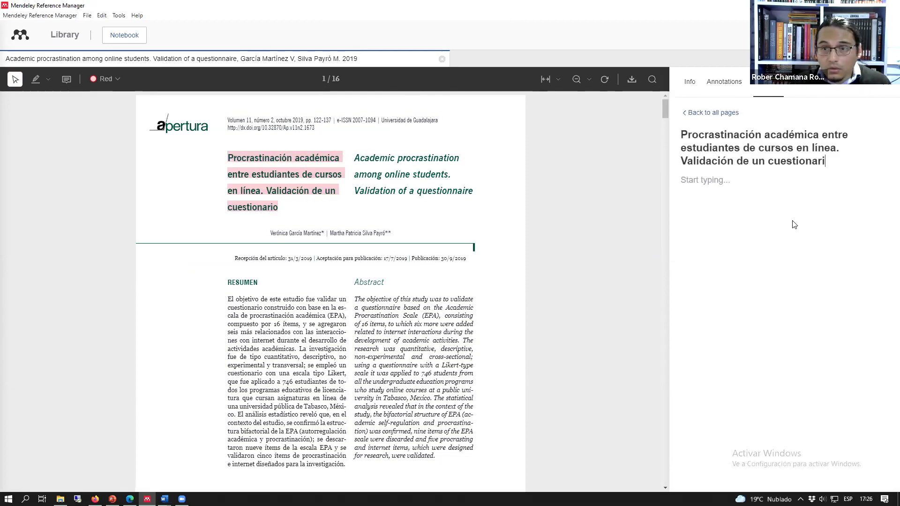
text(o)
Step: Add the red-highlighted paragraph on page 3, beginning "En países anglosajones se estima que entre un", to the body of the notebook page
click(698, 186)
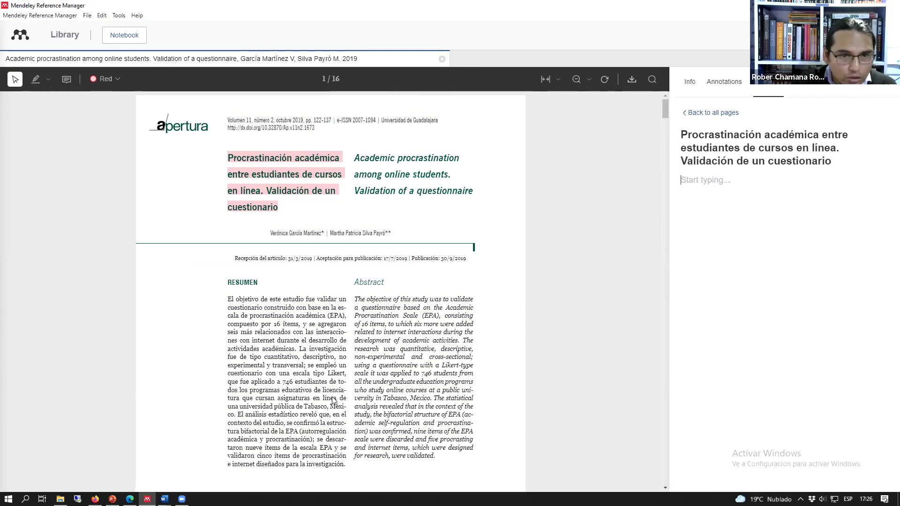
scroll(342, 387, down, 15)
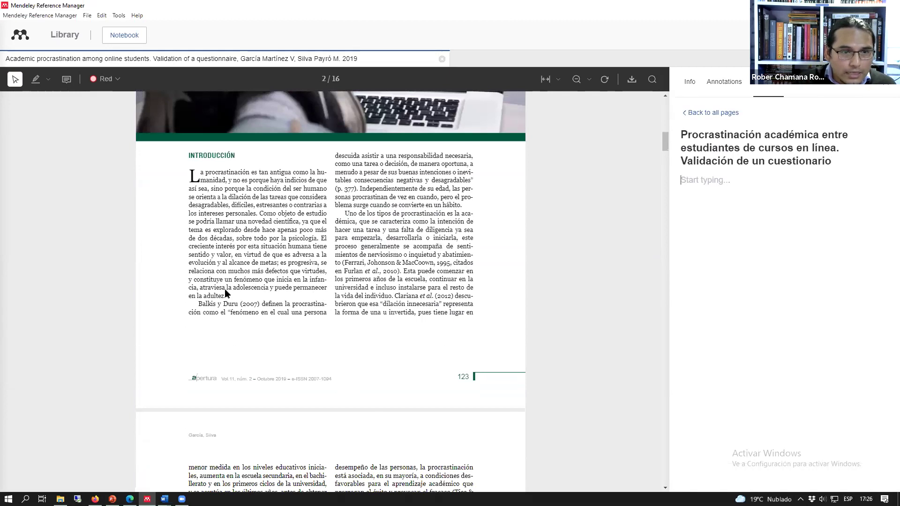
scroll(246, 309, down, 7)
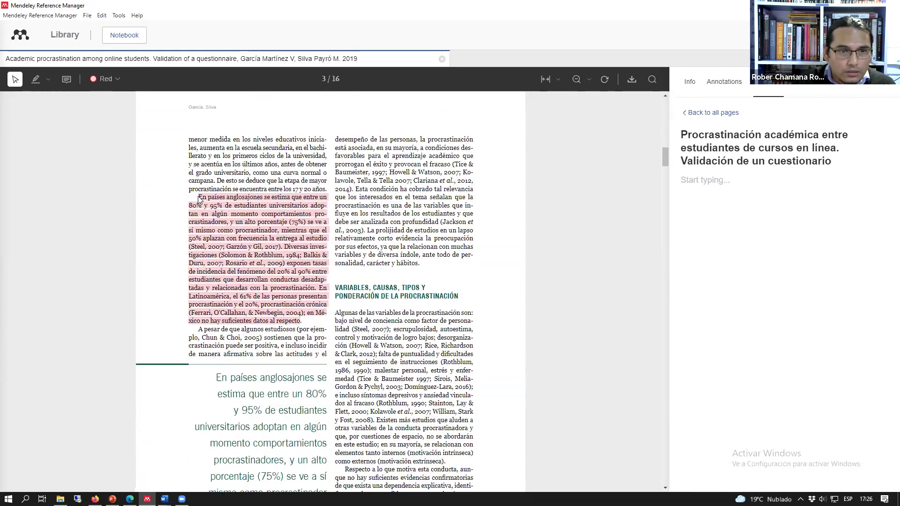
drag(198, 197, 301, 321)
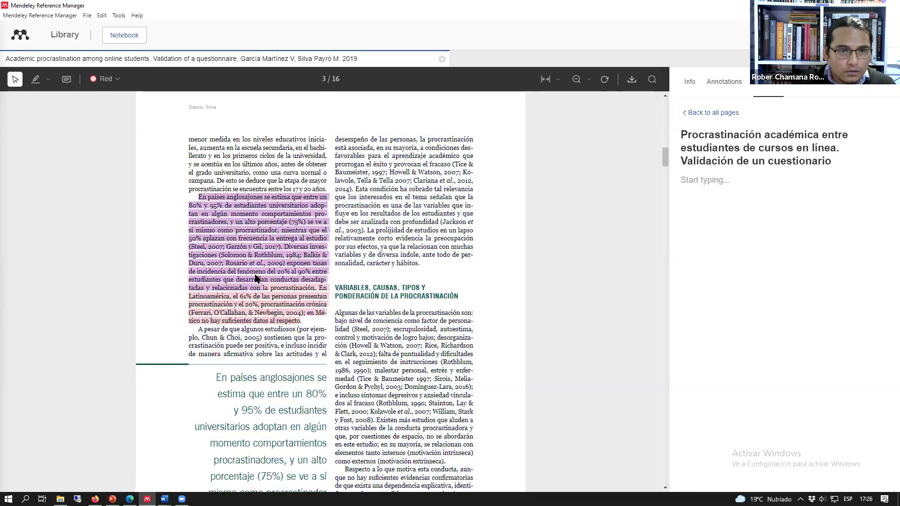
click(200, 202)
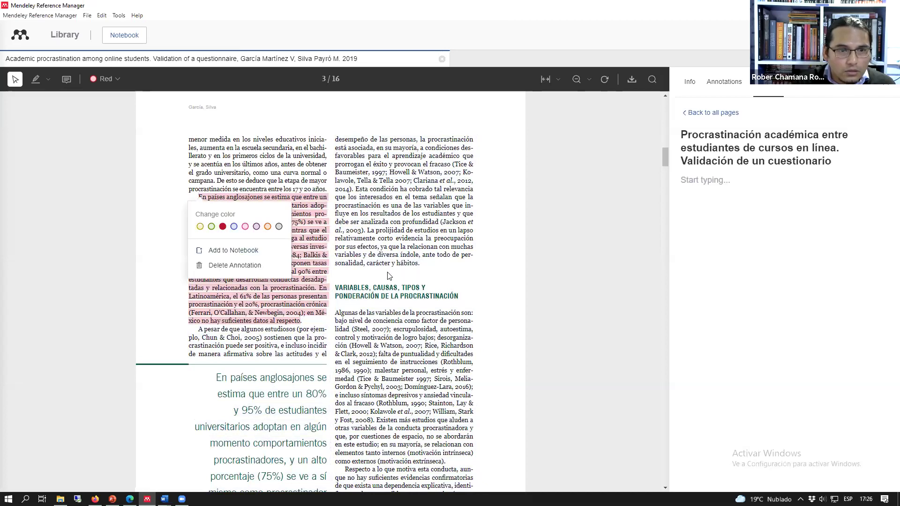
click(418, 277)
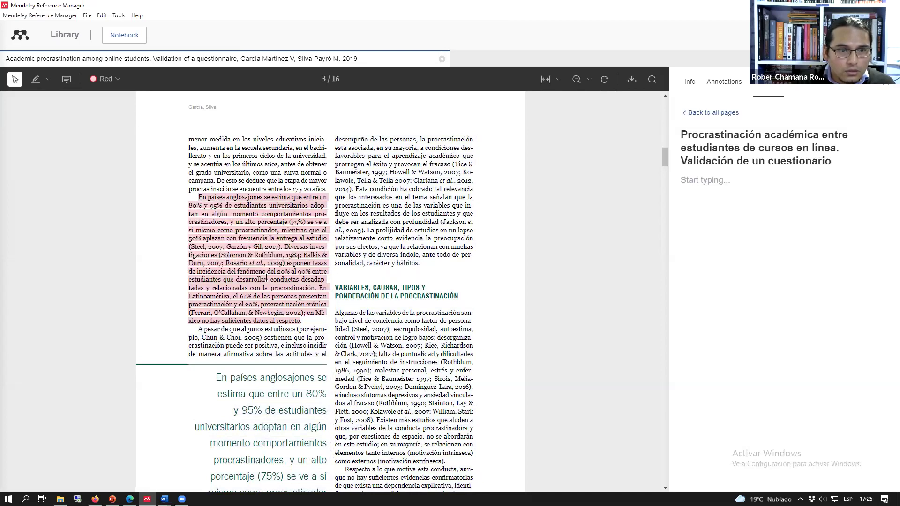
click(233, 242)
click(226, 230)
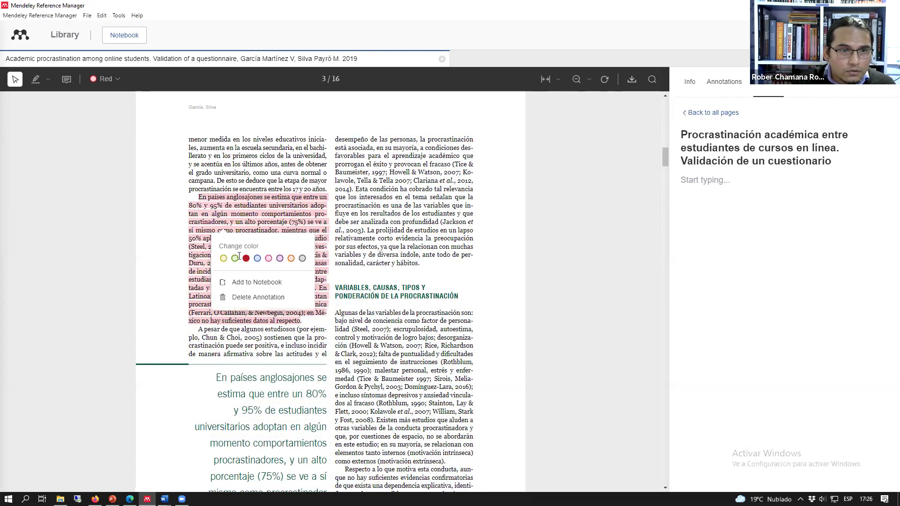
click(252, 283)
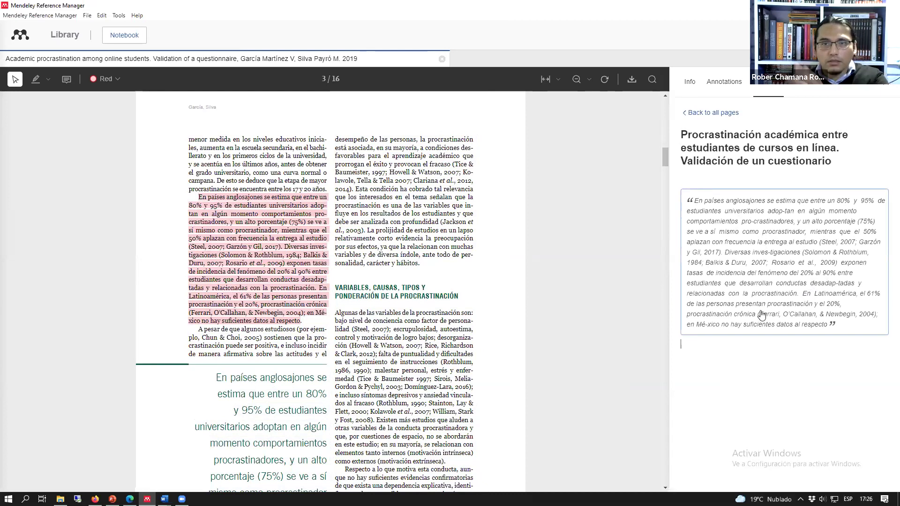
Step: Highlight in red the page 6 passage from "Si bien el internet representa un valioso recurso" to "2007)" and add it to the notebook page
scroll(339, 312, down, 4)
scroll(339, 313, down, 6)
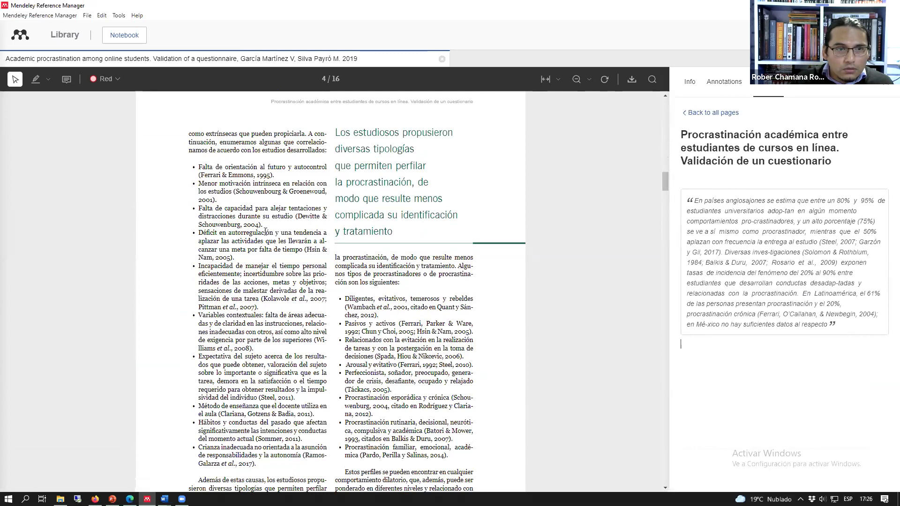
scroll(265, 232, down, 13)
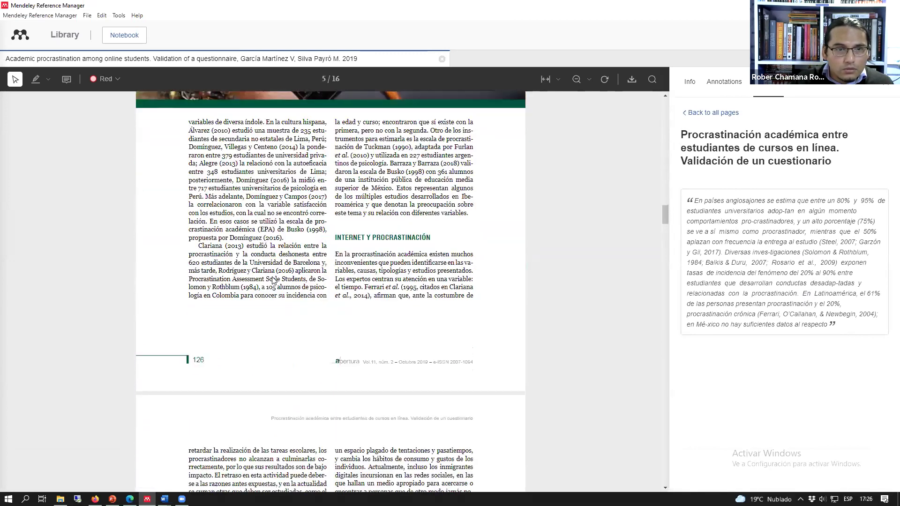
scroll(335, 323, down, 4)
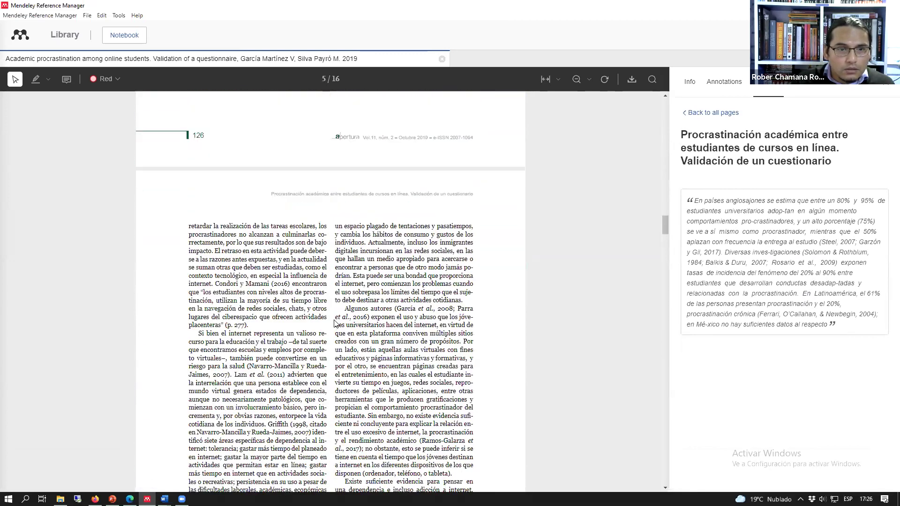
scroll(335, 323, down, 1)
drag(198, 276, 234, 318)
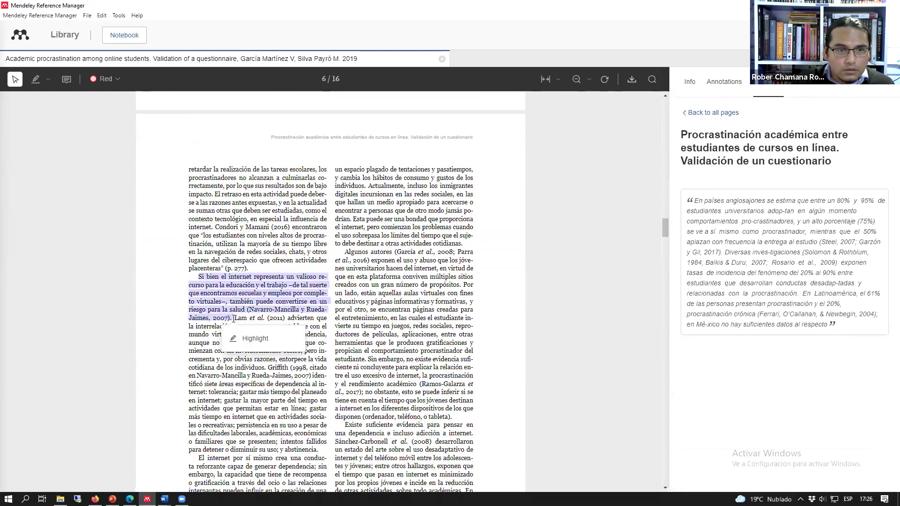
click(248, 339)
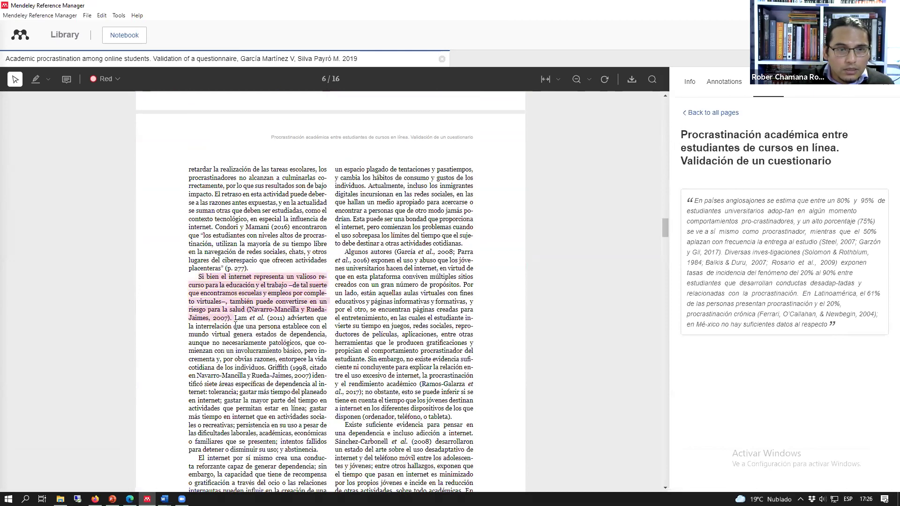
click(228, 301)
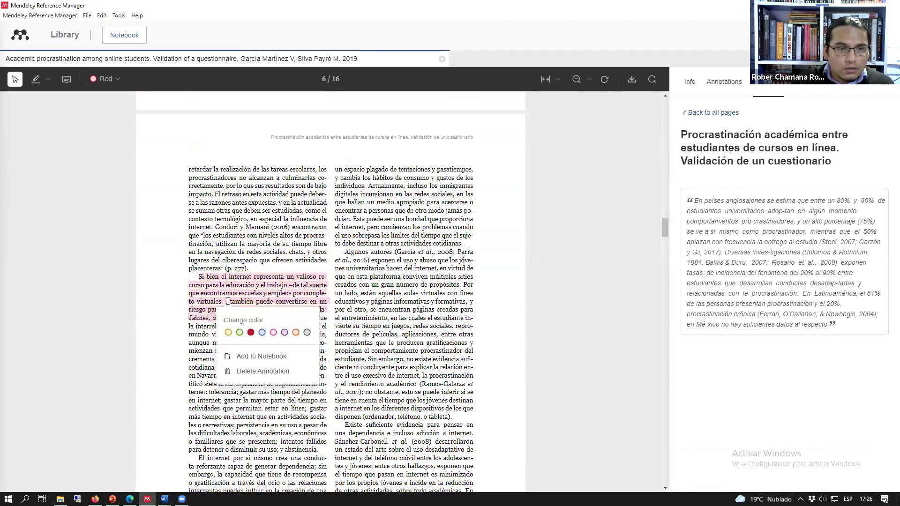
click(243, 359)
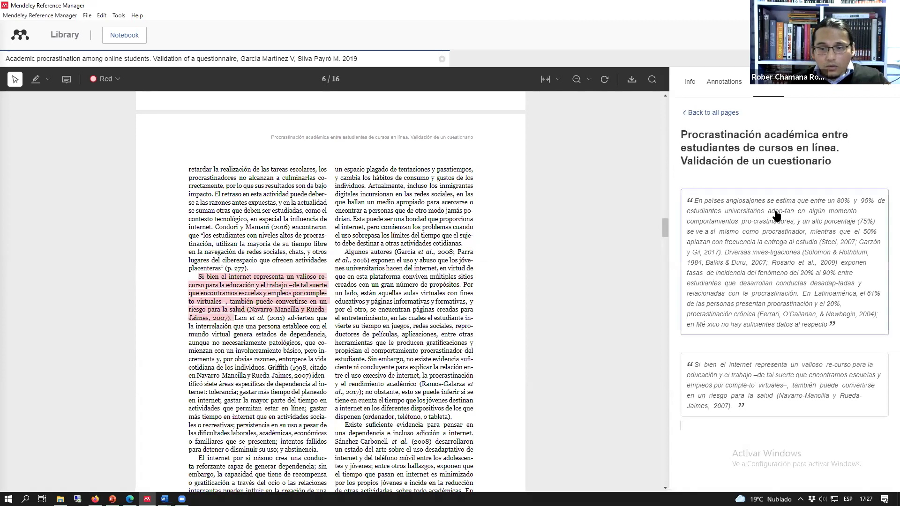
Step: Return the PDF to page 1 and look through the notebook pages "Citas sobre Relaciones públicas" and "Textos sobre cine"
click(774, 189)
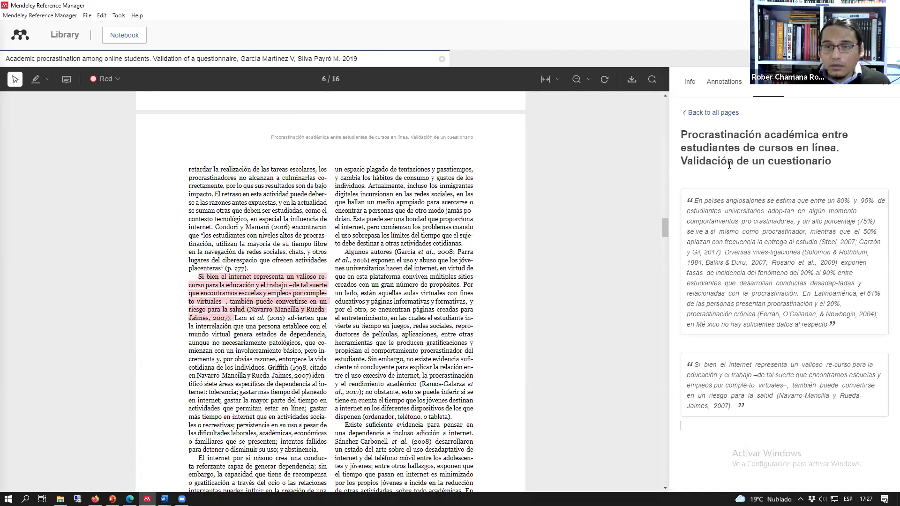
drag(666, 230, 670, 115)
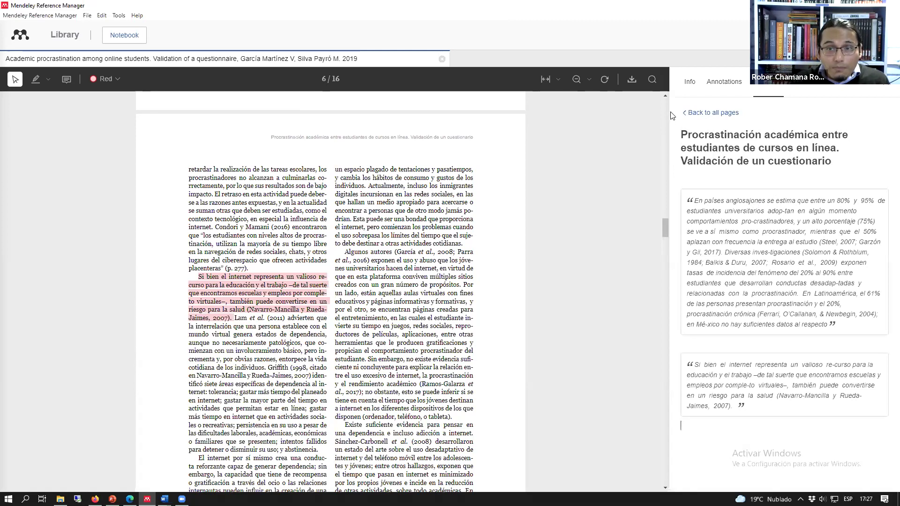
drag(727, 87, 751, 89)
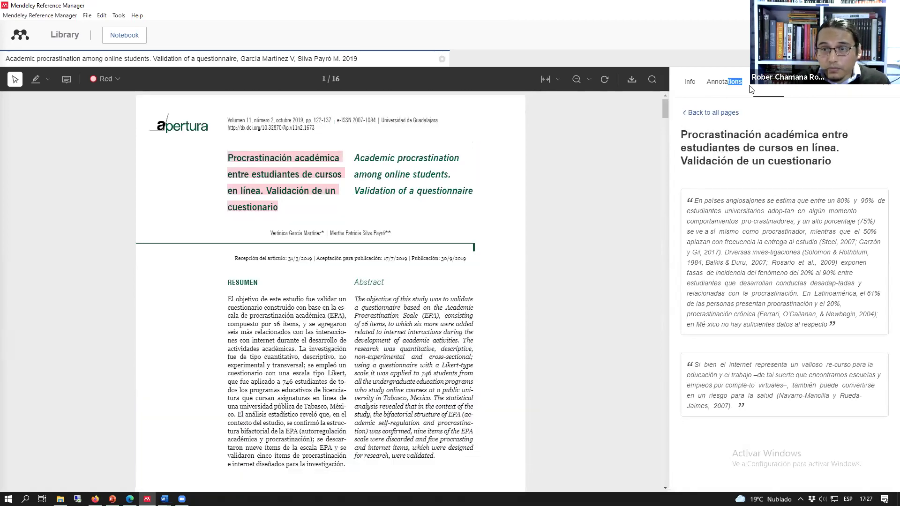
click(713, 112)
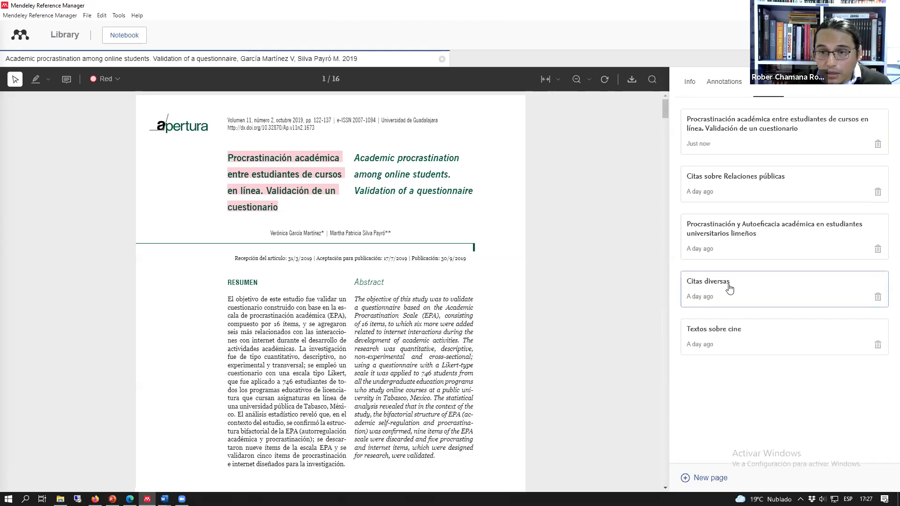
click(729, 192)
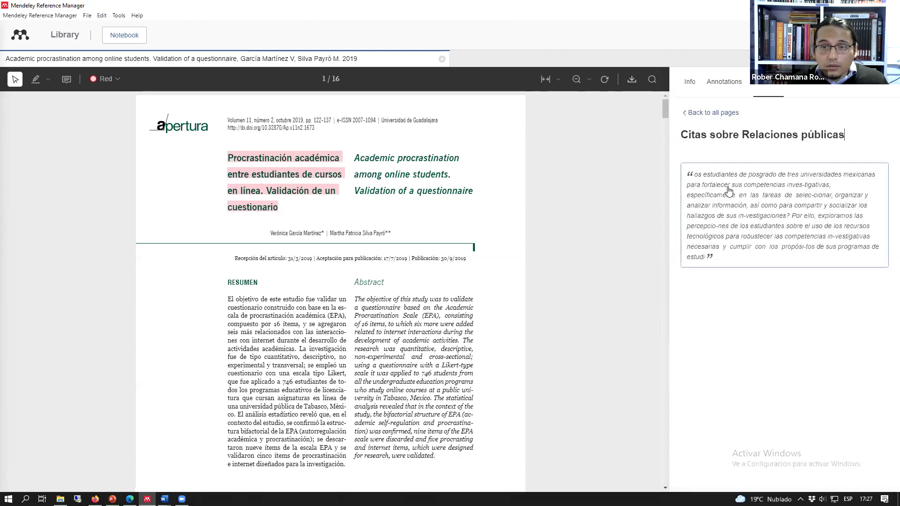
click(714, 118)
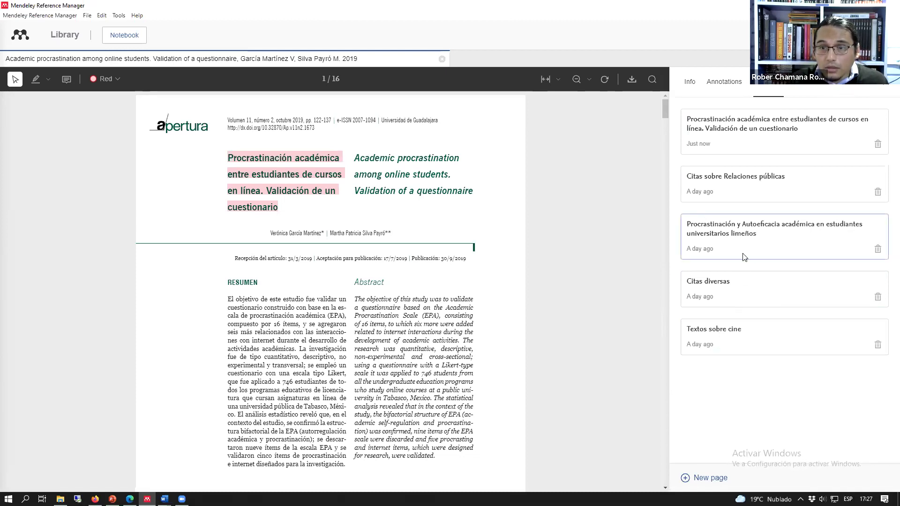
click(725, 346)
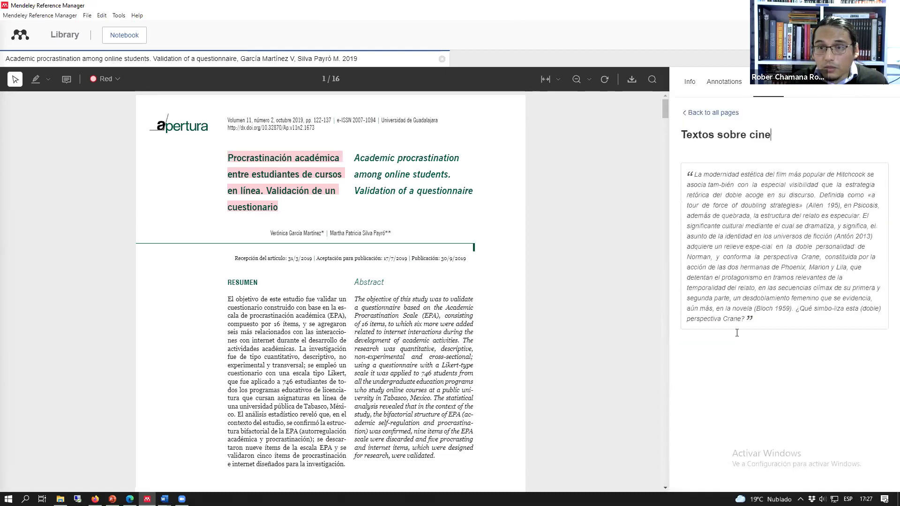
click(704, 113)
Step: Open the notebook page "Citas diversas" and follow its three quotes to the highlighted passages in their source PDFs
click(774, 288)
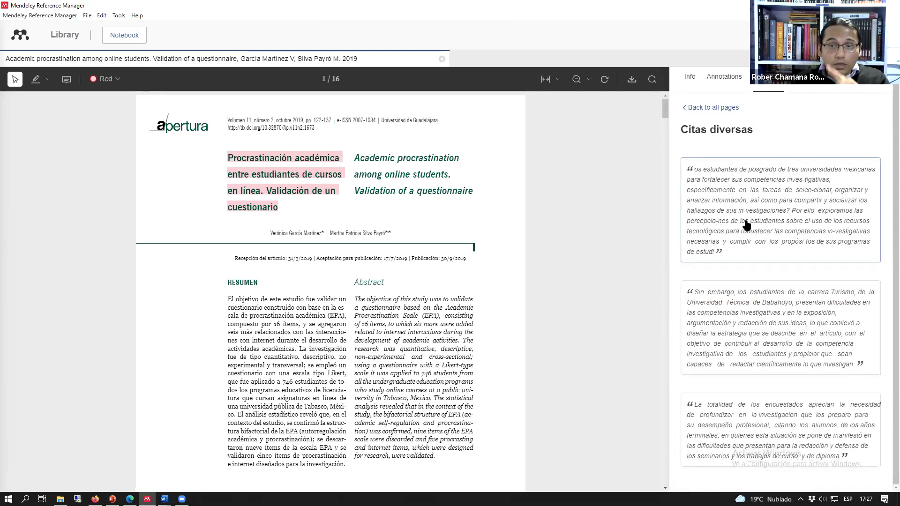
click(746, 226)
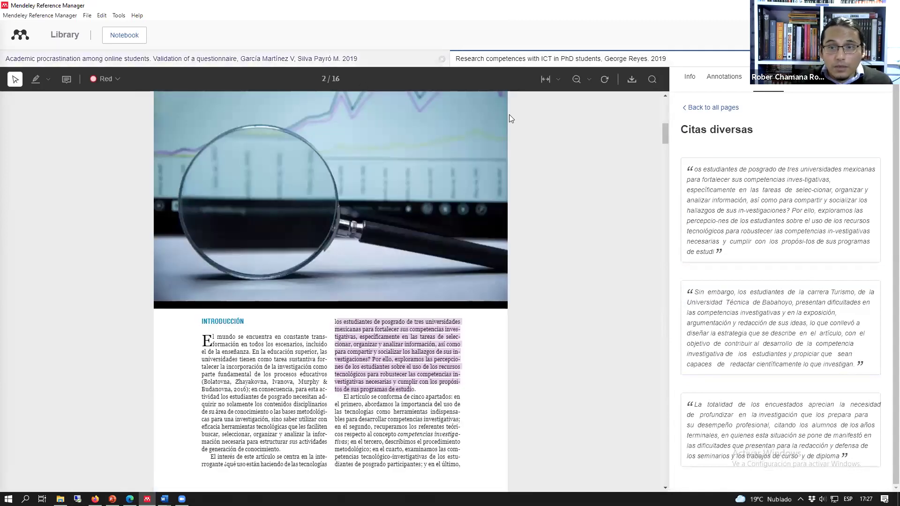
click(720, 341)
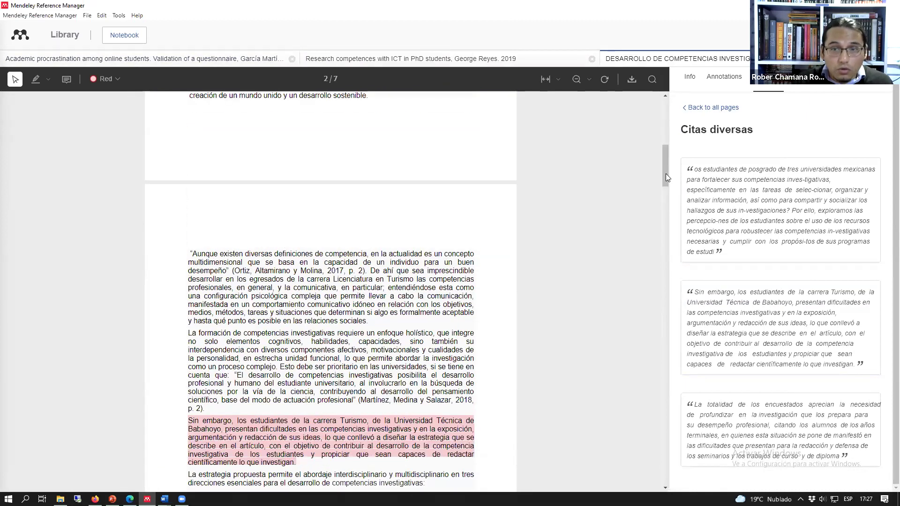
drag(665, 173, 661, 114)
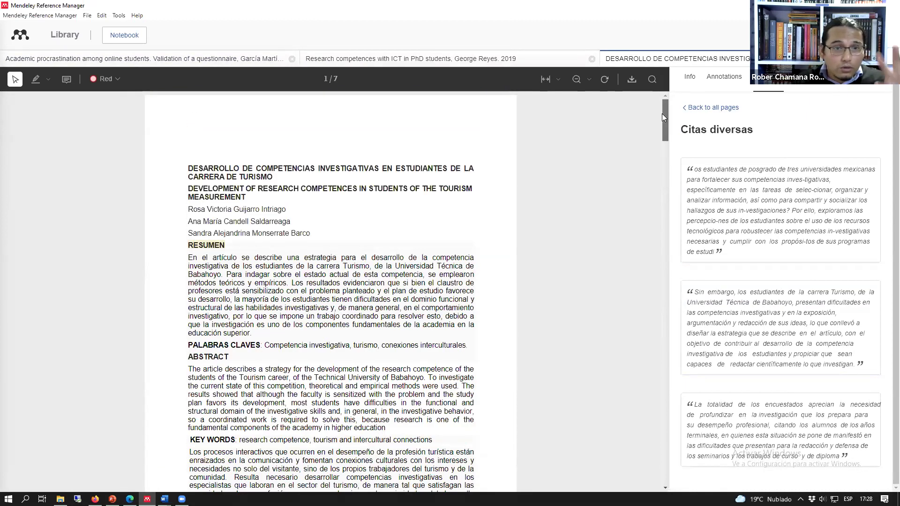
scroll(649, 159, down, 15)
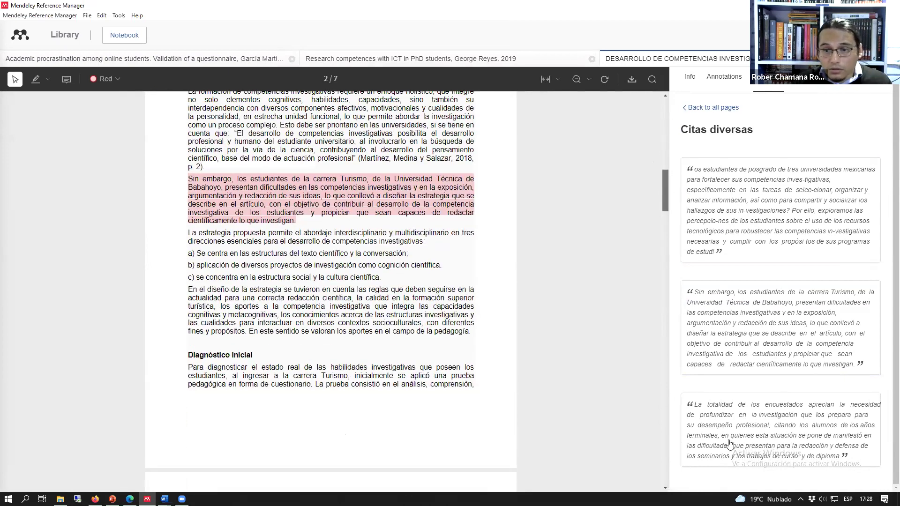
click(708, 406)
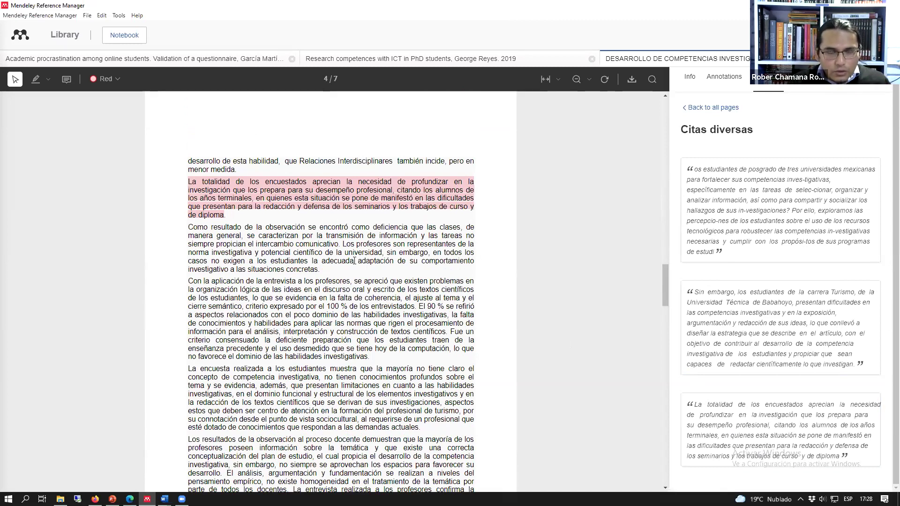
Step: Return to the library's Procrastinación académica collection, hide the notebook and display the file formats available for importing a library
click(65, 35)
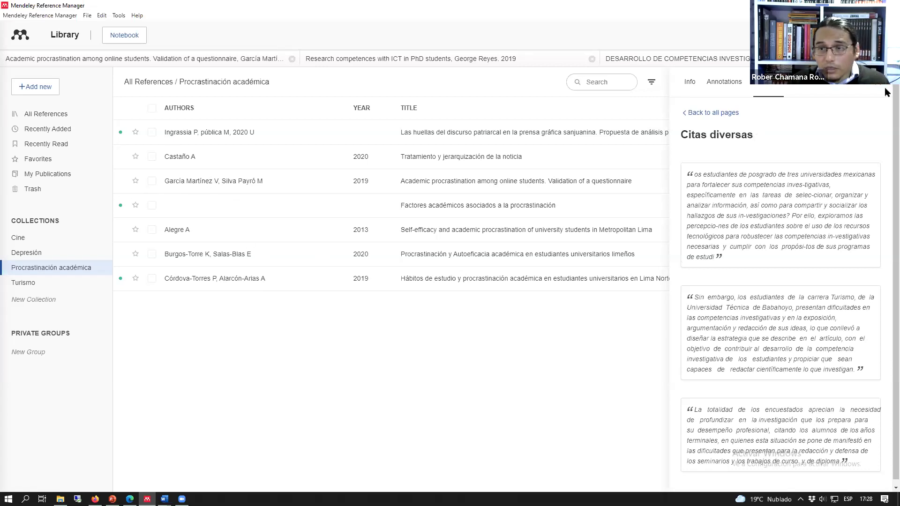
click(615, 397)
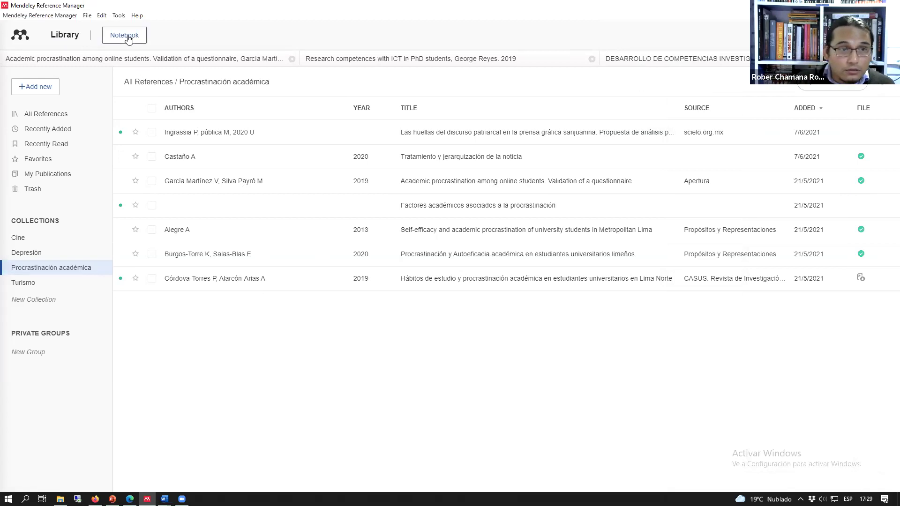
click(29, 89)
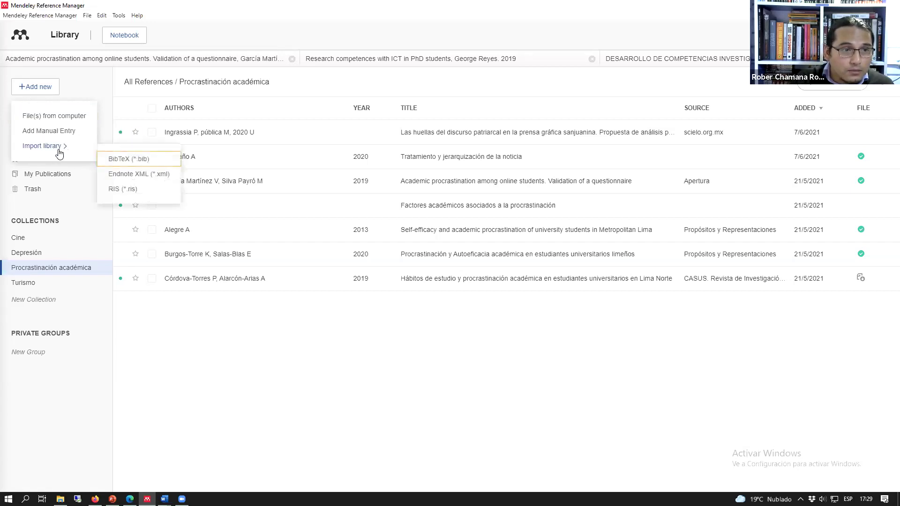
Step: Examine the manual entry form with the Book and Journal Article reference types, and close it without adding an entry
mouse_move(49, 139)
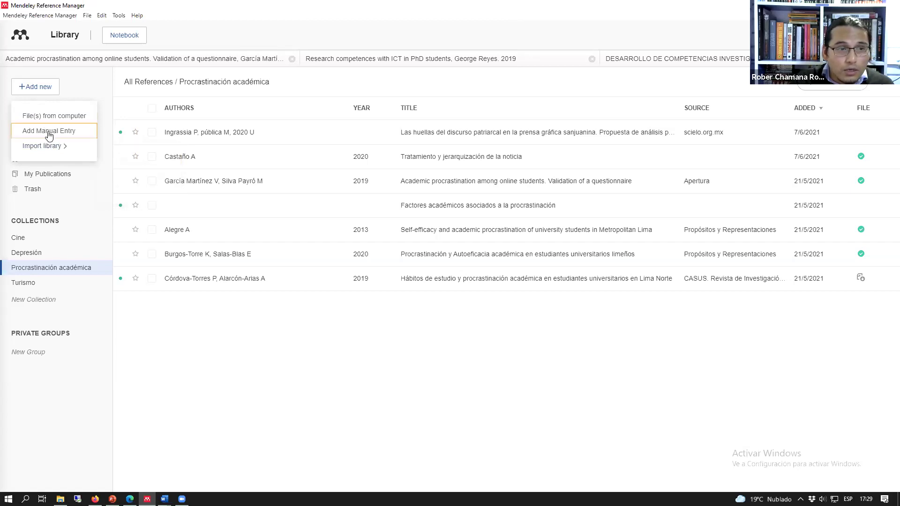
click(49, 134)
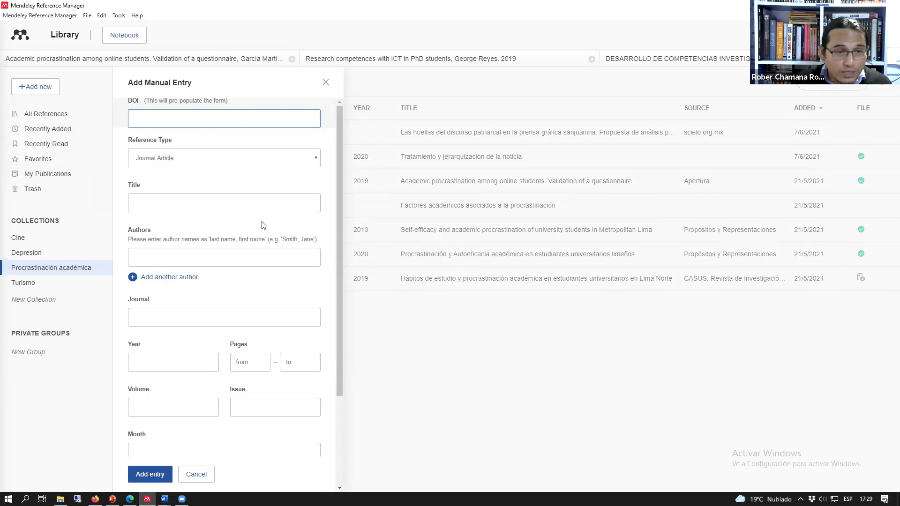
click(295, 162)
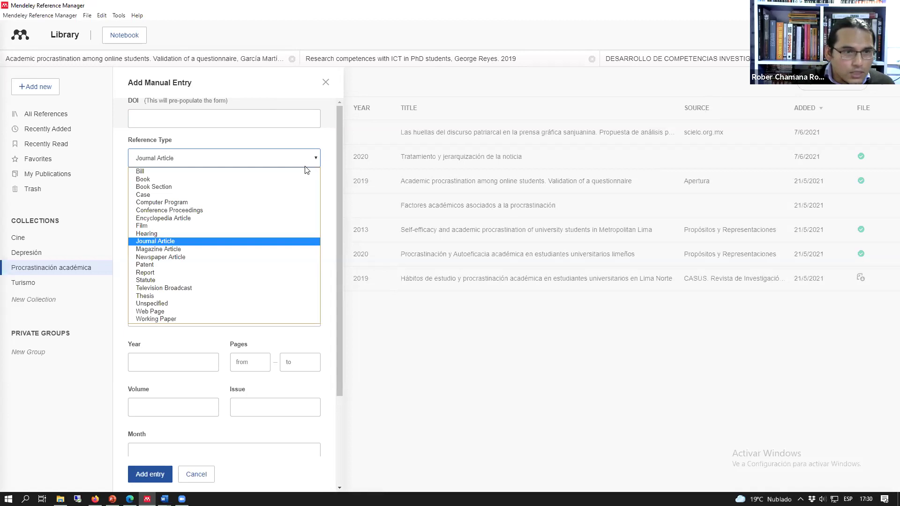
click(235, 180)
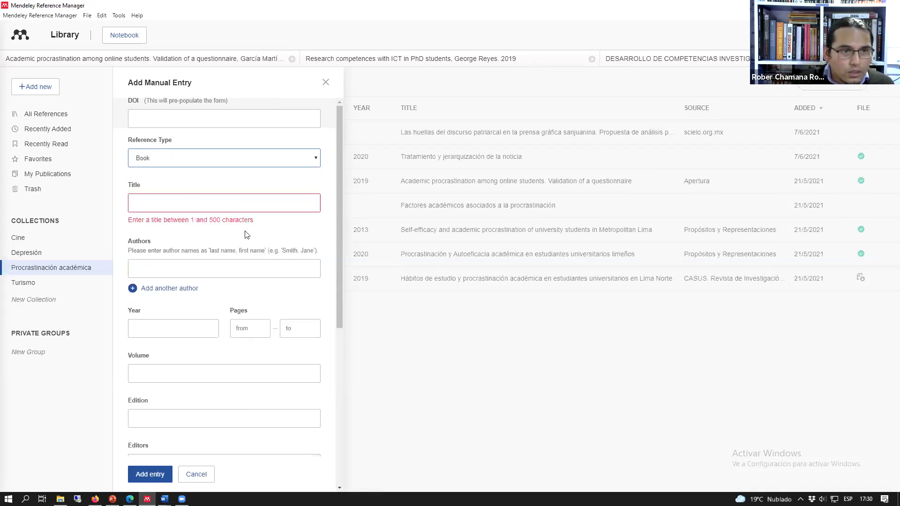
drag(339, 267, 326, 252)
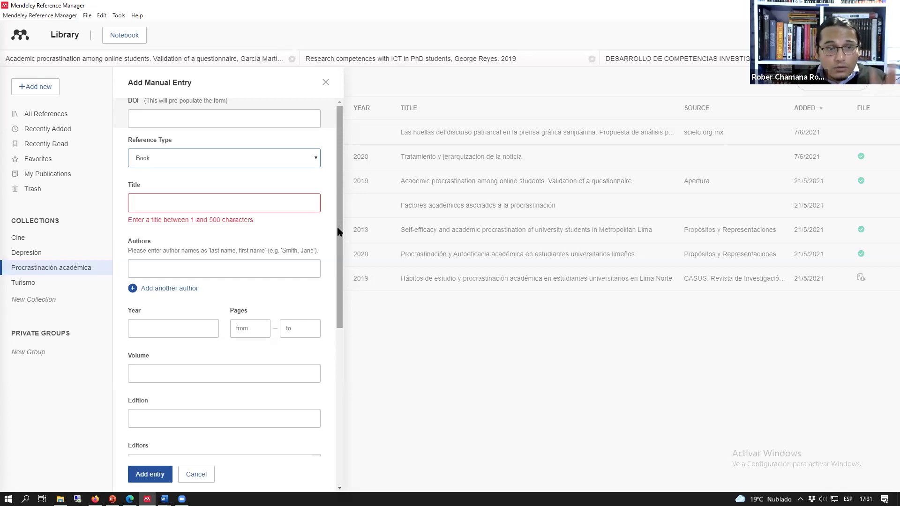
click(247, 157)
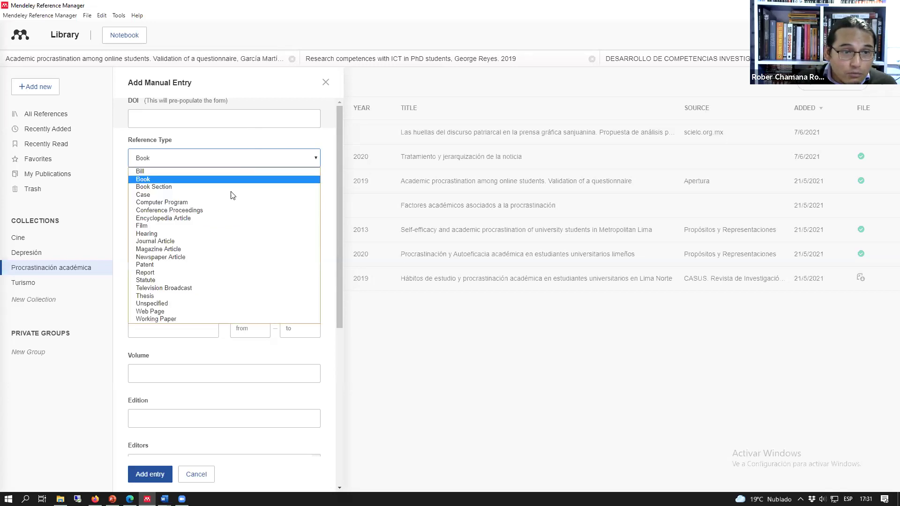
click(217, 241)
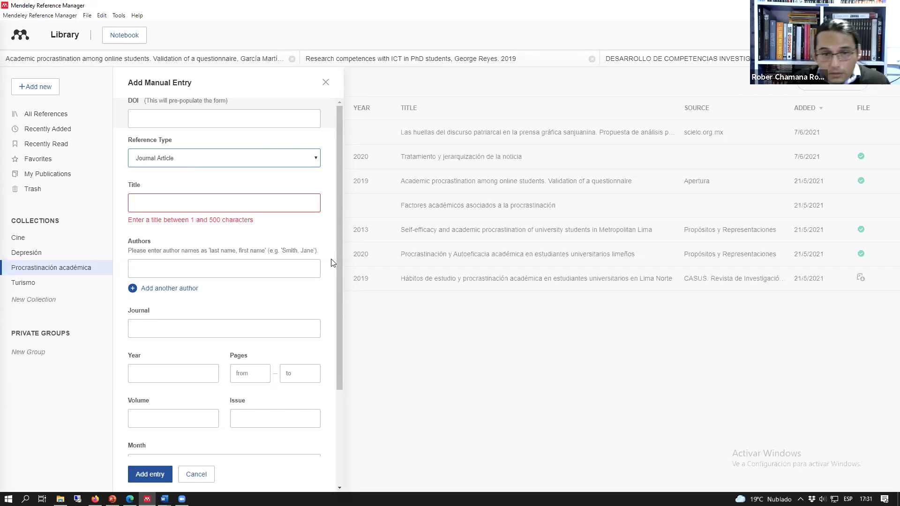
click(325, 85)
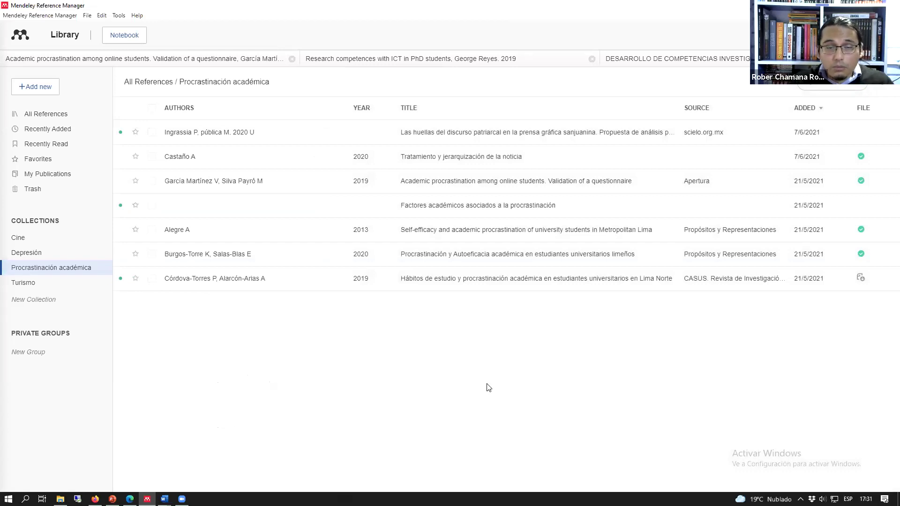
Step: Show all references and view the full details of the book "Voces de Chernóbil"
click(47, 114)
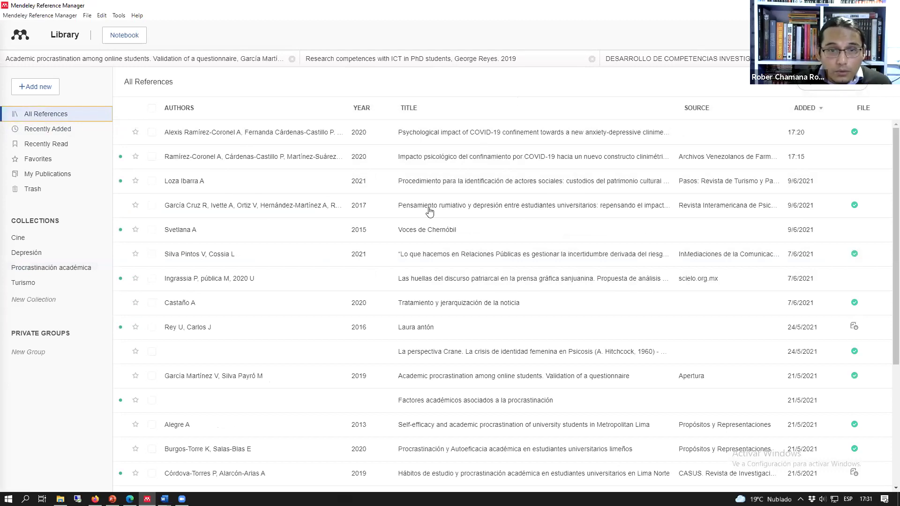
click(449, 237)
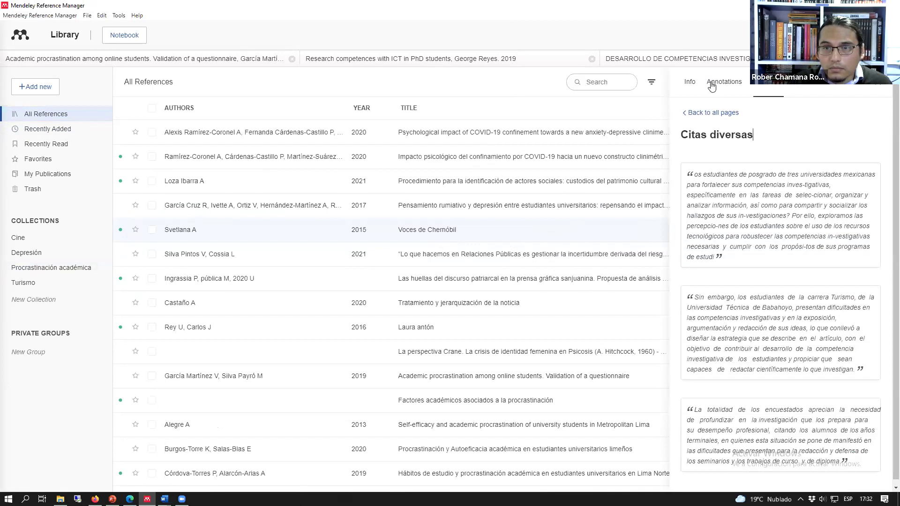
click(687, 83)
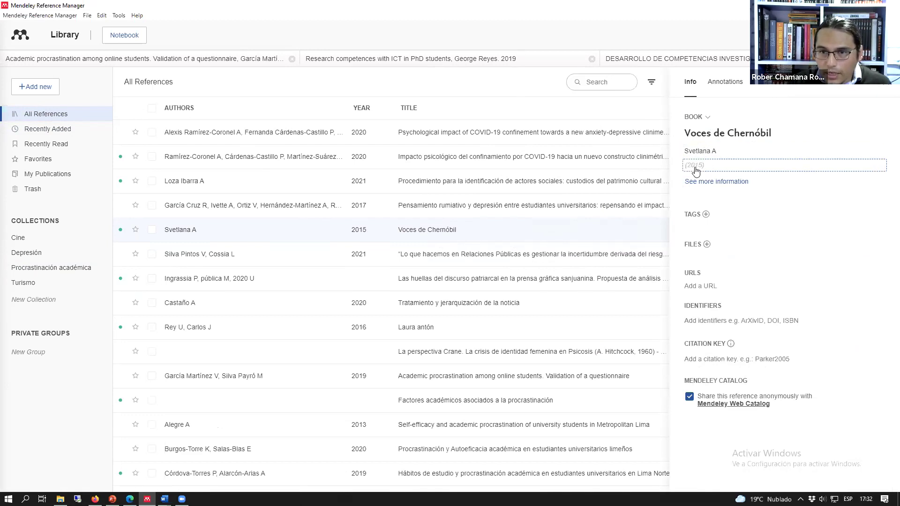
click(731, 187)
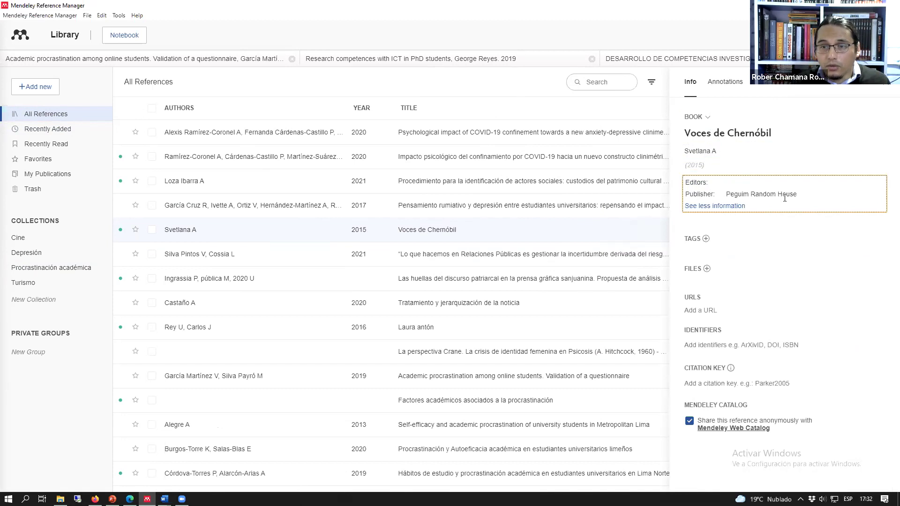
Step: Display the PDF picker for attaching a file to "Voces de Chernóbil", cancel it and close the reference details
click(705, 271)
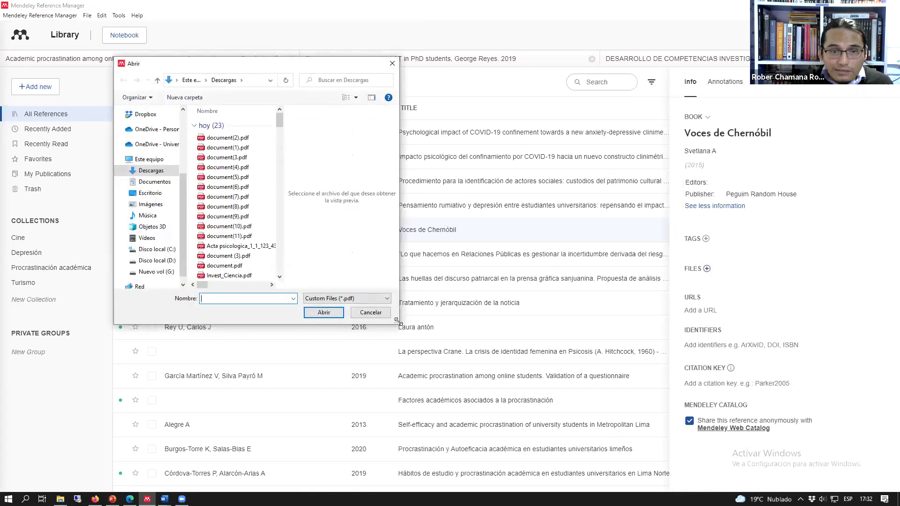
drag(567, 356, 569, 363)
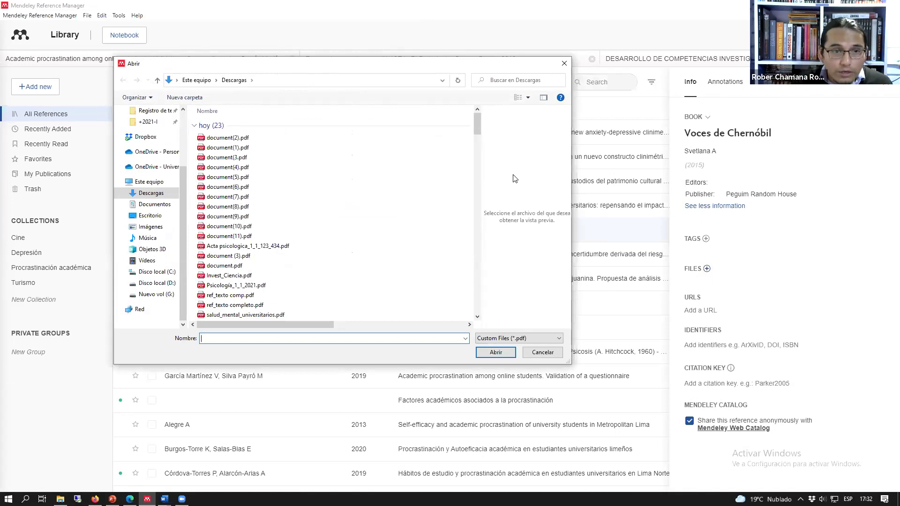
click(566, 64)
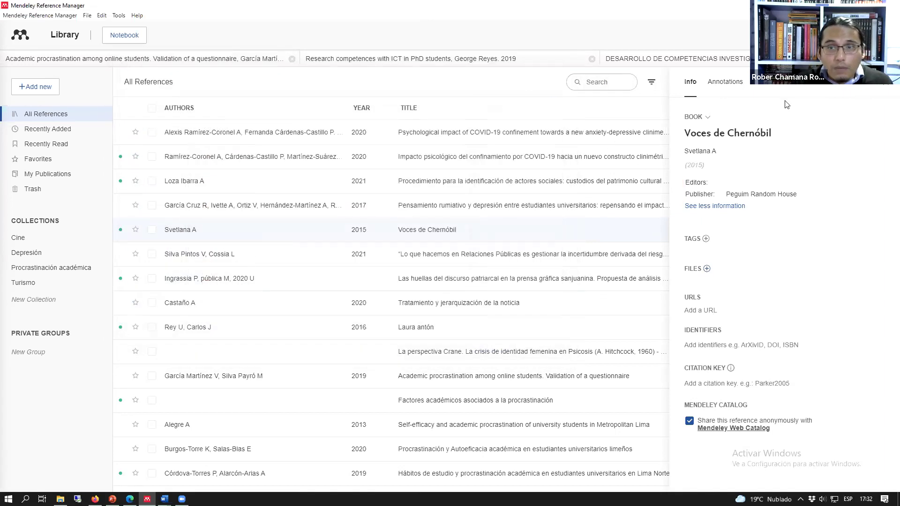
click(887, 89)
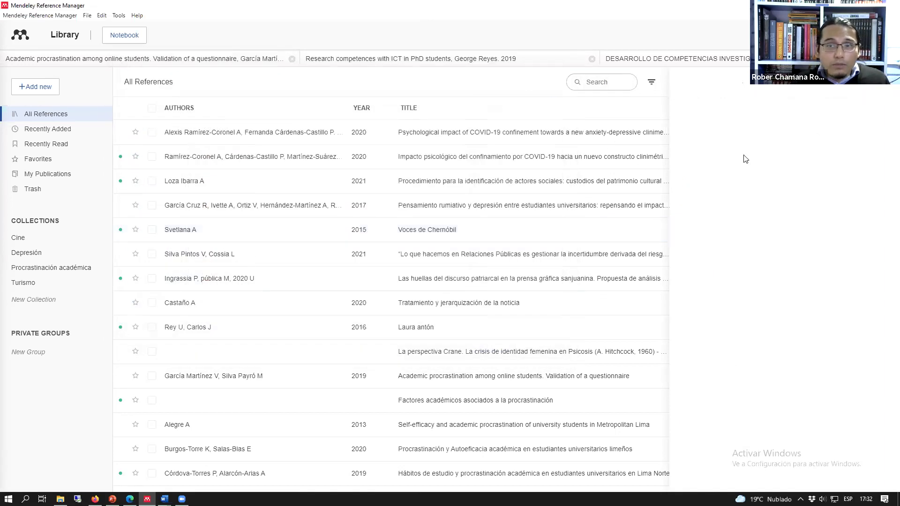
Step: Add salud_mental_universitarios.pdf from the Descargas folder to the library
click(30, 90)
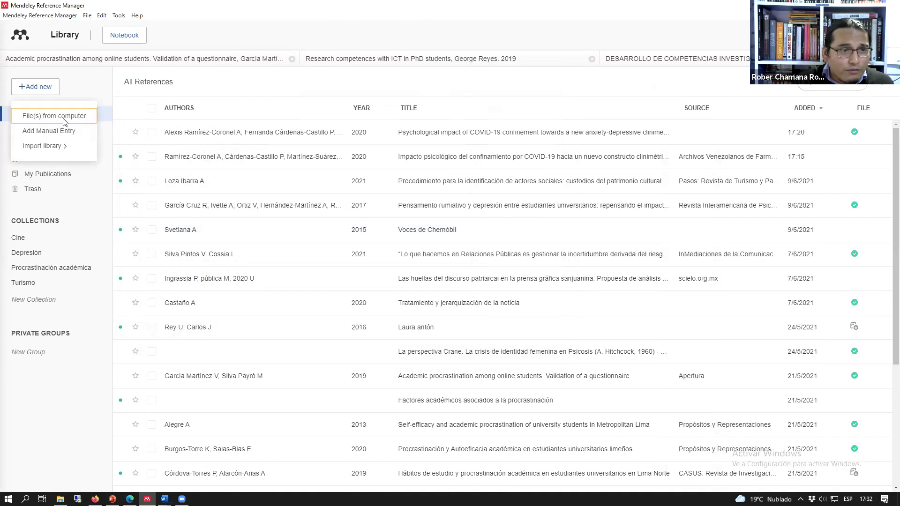
click(64, 121)
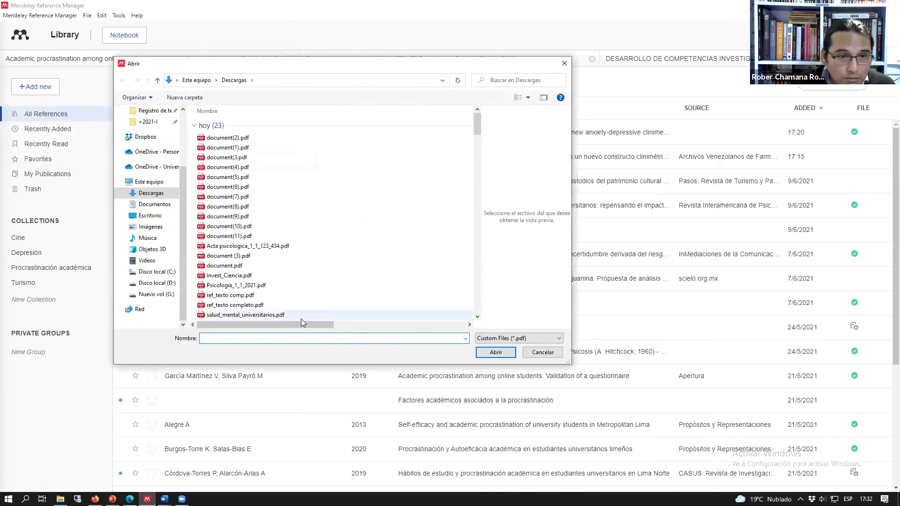
click(253, 315)
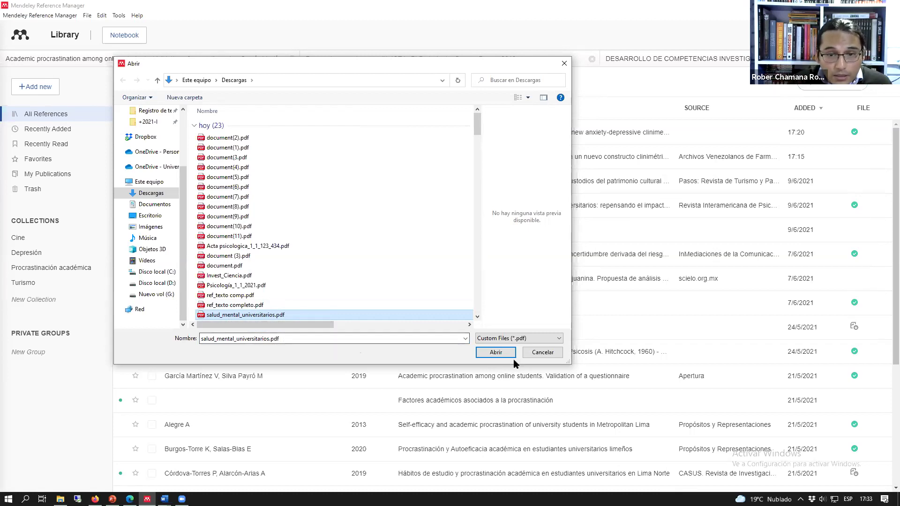
click(496, 352)
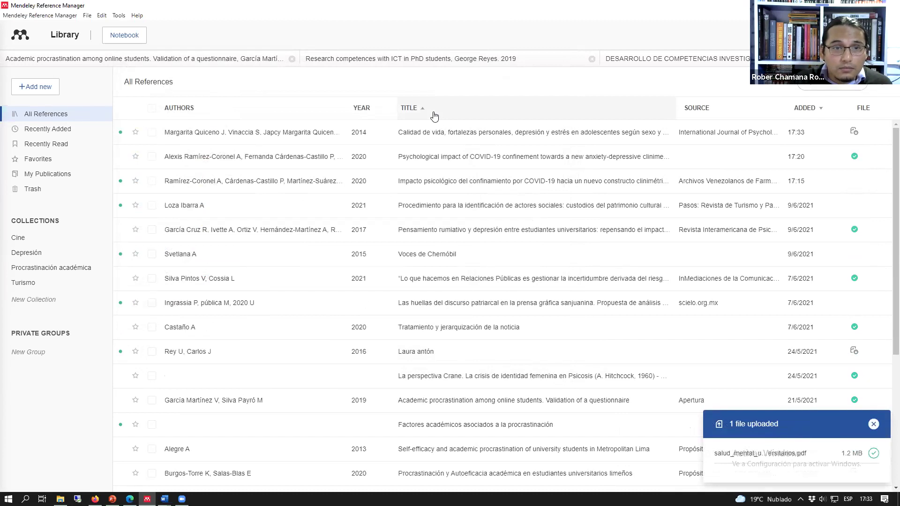
Step: Review the details of the newly added reference "Calidad de vida, fortalezas personales...", including its year and page fields
click(444, 133)
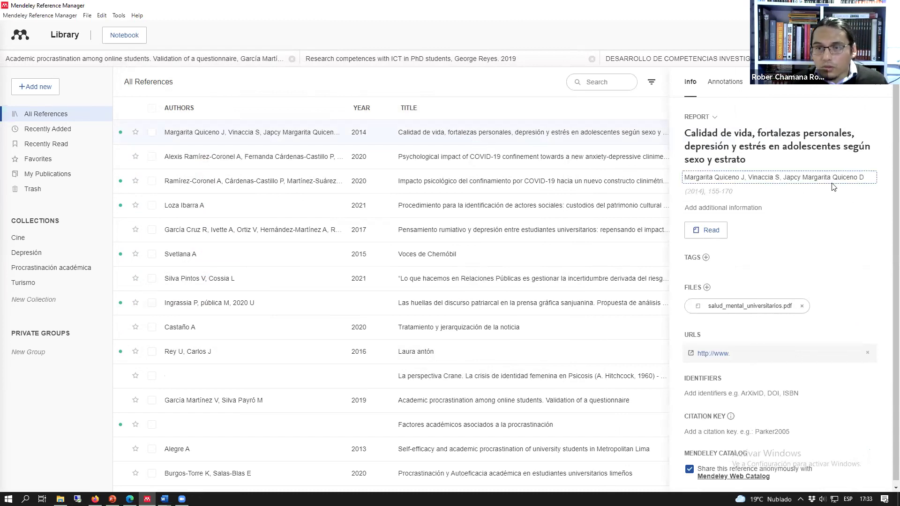
click(710, 192)
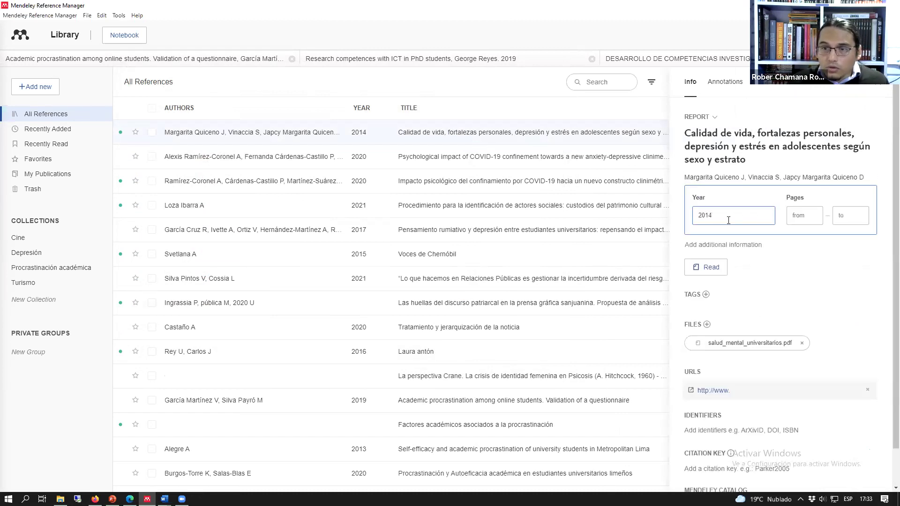
click(797, 262)
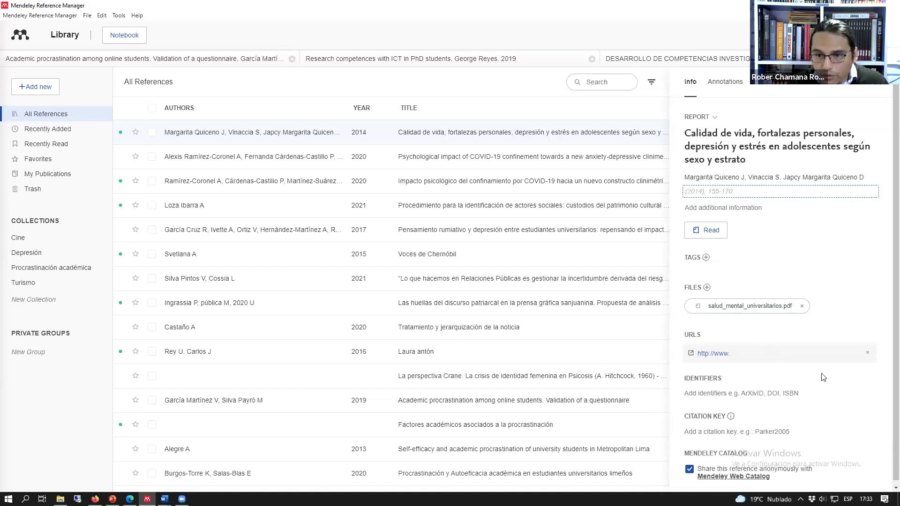
scroll(824, 379, down, 1)
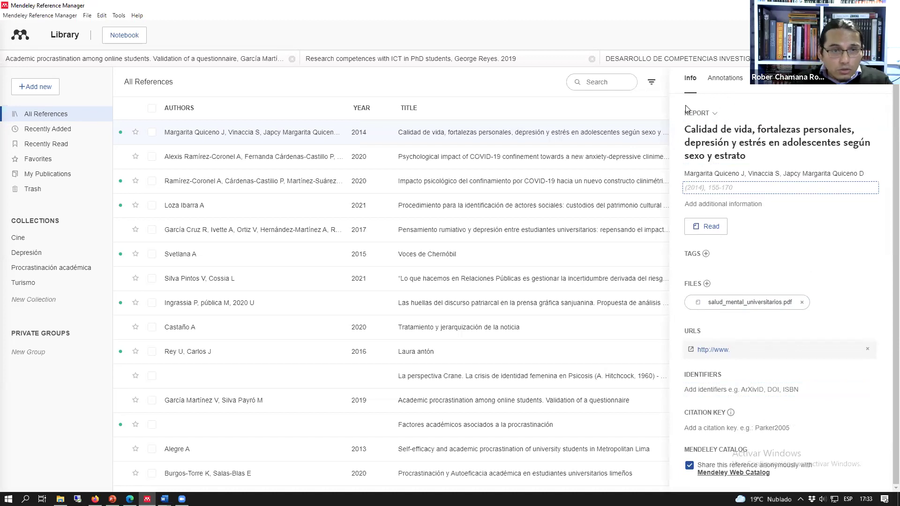
Step: Change the reference type of "Calidad de vida, fortalezas personales..." to Journal Article
click(709, 116)
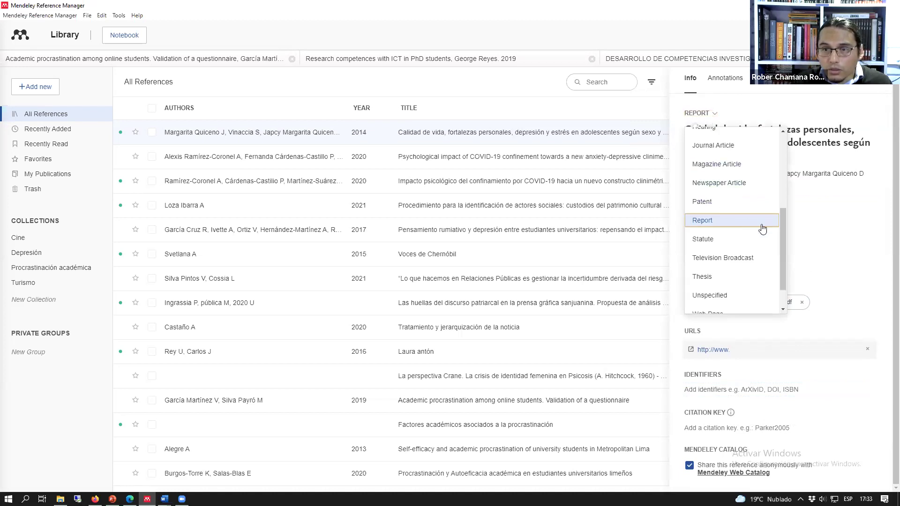
scroll(756, 257, up, 3)
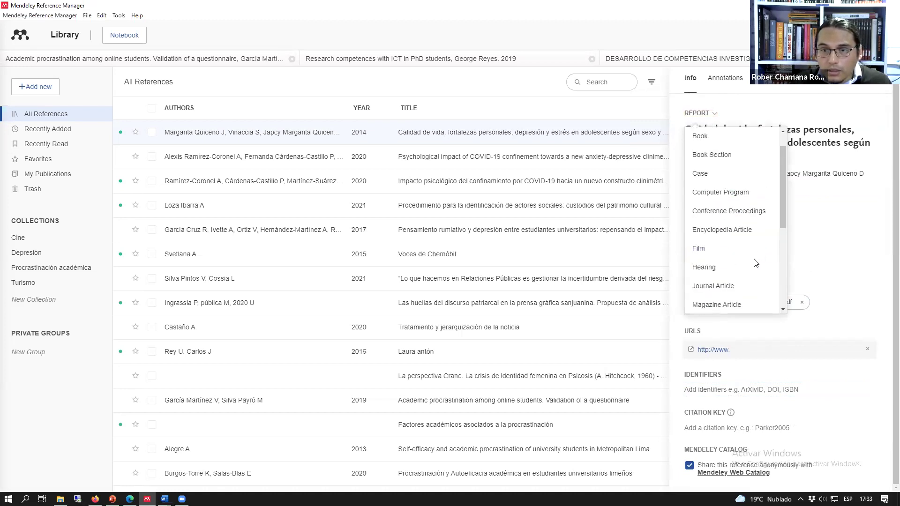
click(734, 288)
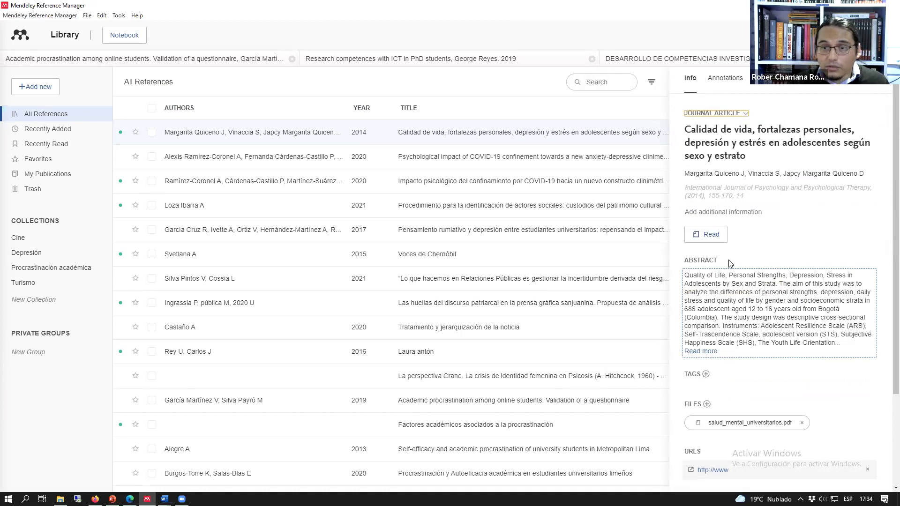
Step: Check the article's journal, year, pages, volume and issue fields, and look through its abstract, file and identifier details
click(735, 204)
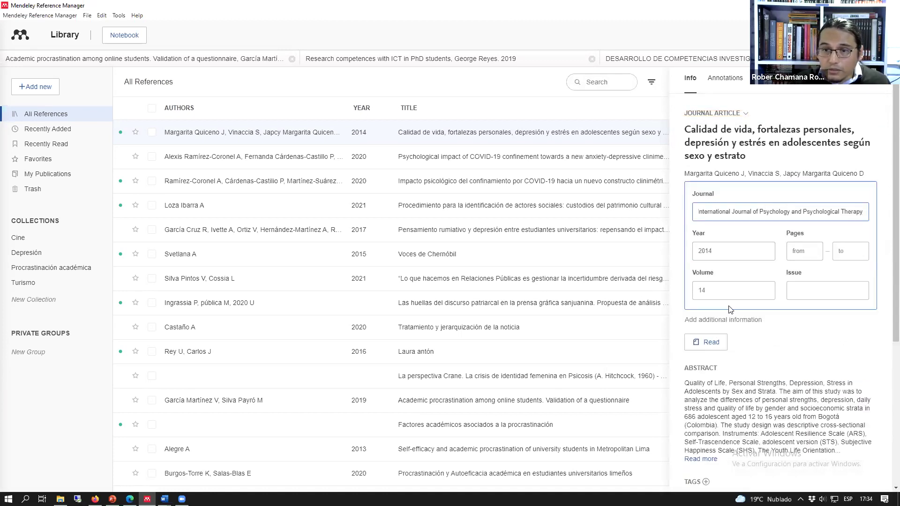
click(824, 351)
scroll(802, 356, down, 3)
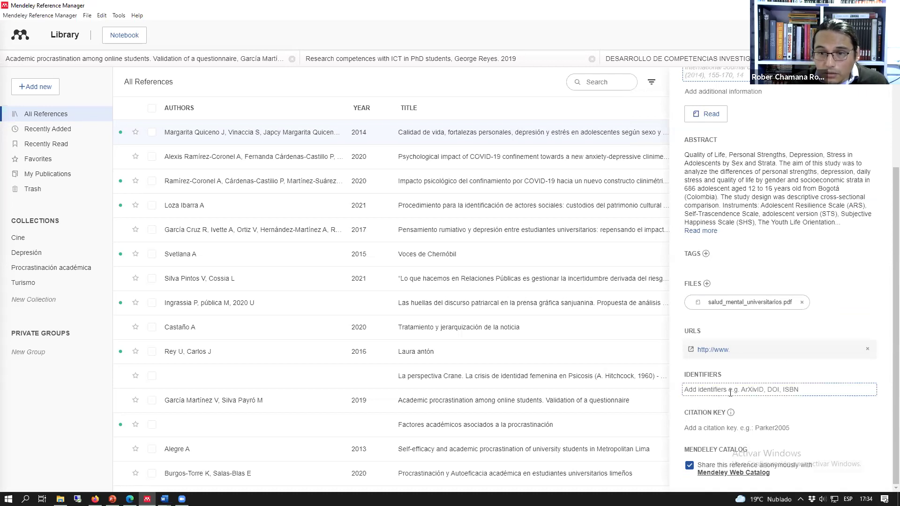
scroll(802, 402, up, 1)
scroll(803, 384, up, 1)
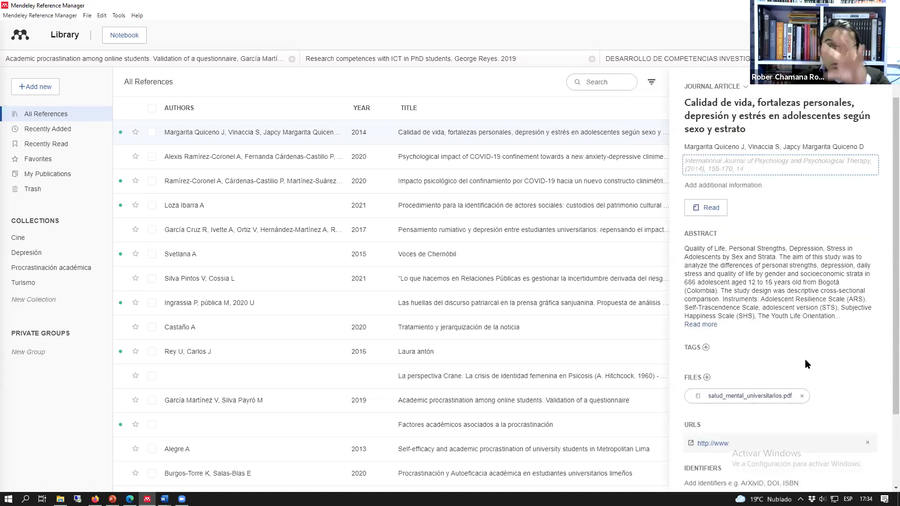
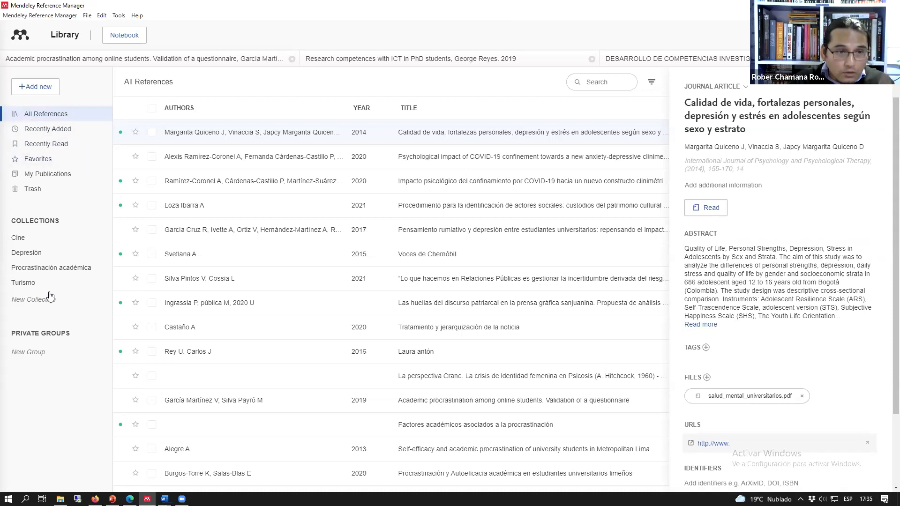
Step: Create a collection named "Tesis" and open it
click(29, 300)
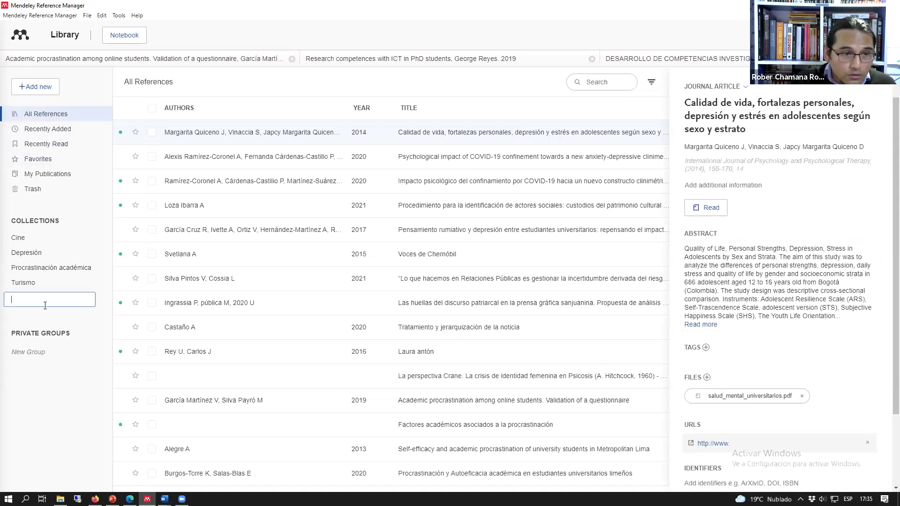
text(Tesis)
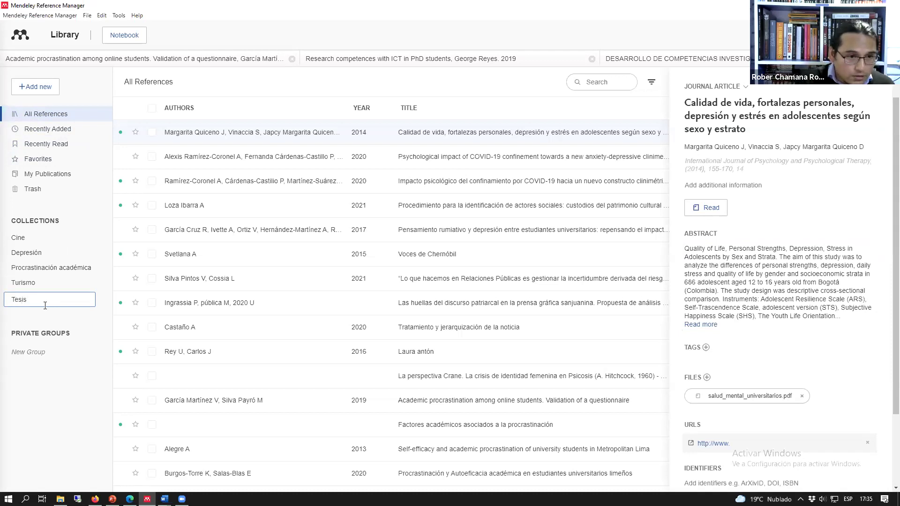
key(Return)
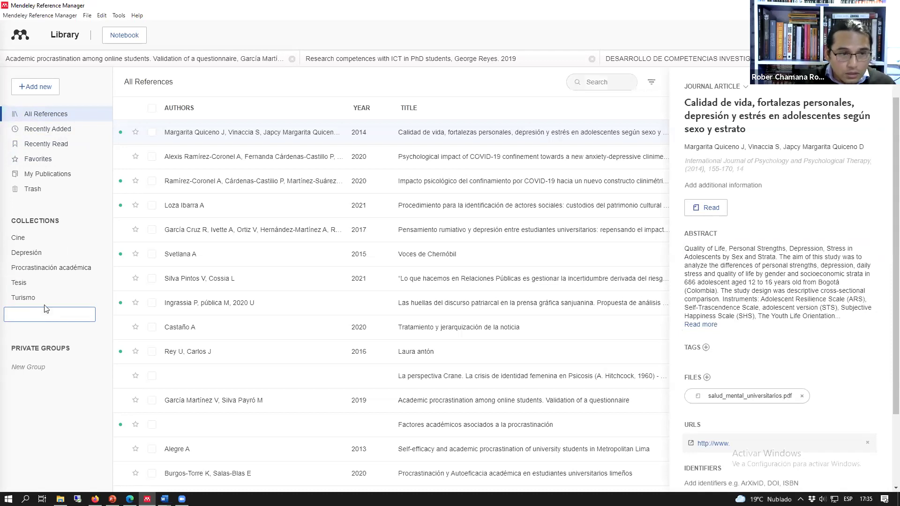
click(19, 287)
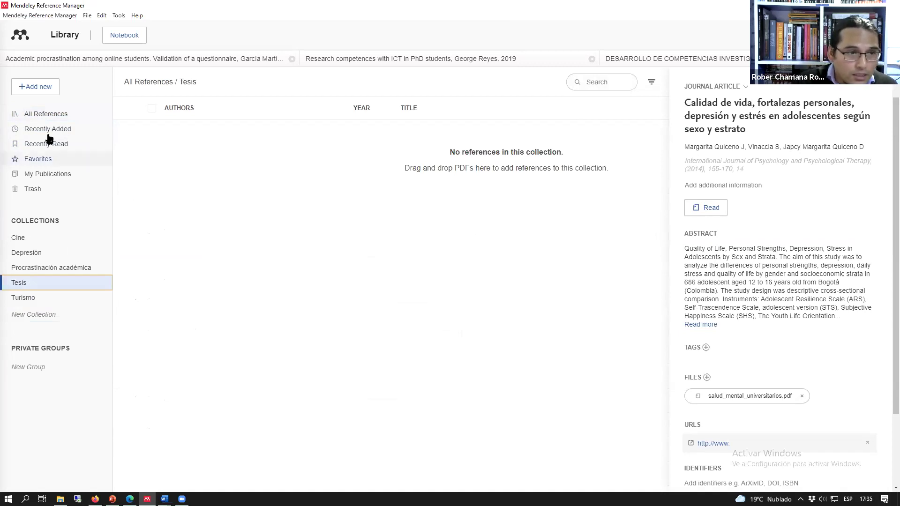
Step: Add the first six references of the full library to the "Tesis" collection, and check that collection's contents
click(53, 117)
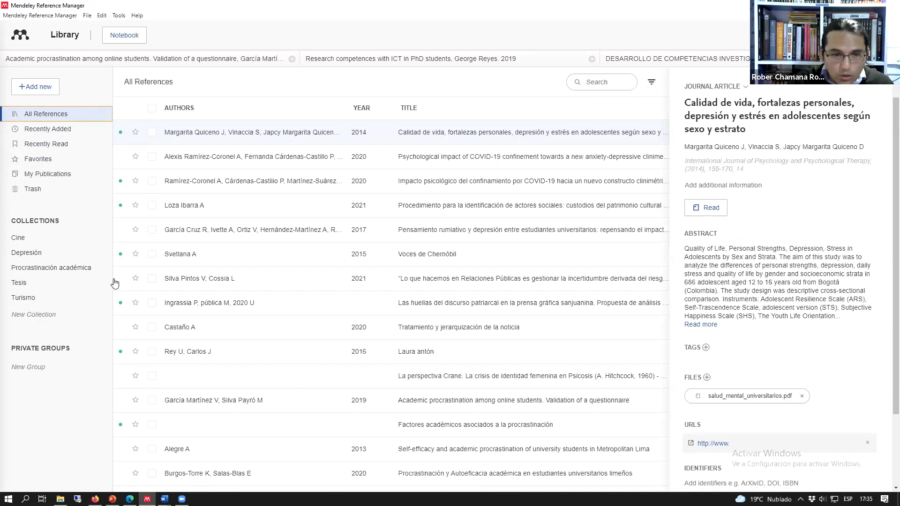
click(152, 133)
click(151, 157)
click(151, 180)
click(152, 205)
click(151, 229)
click(152, 254)
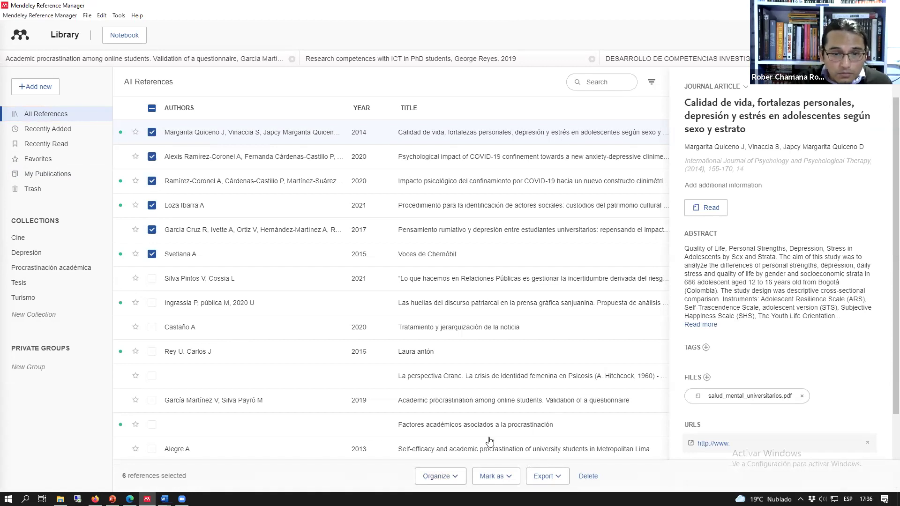
click(438, 476)
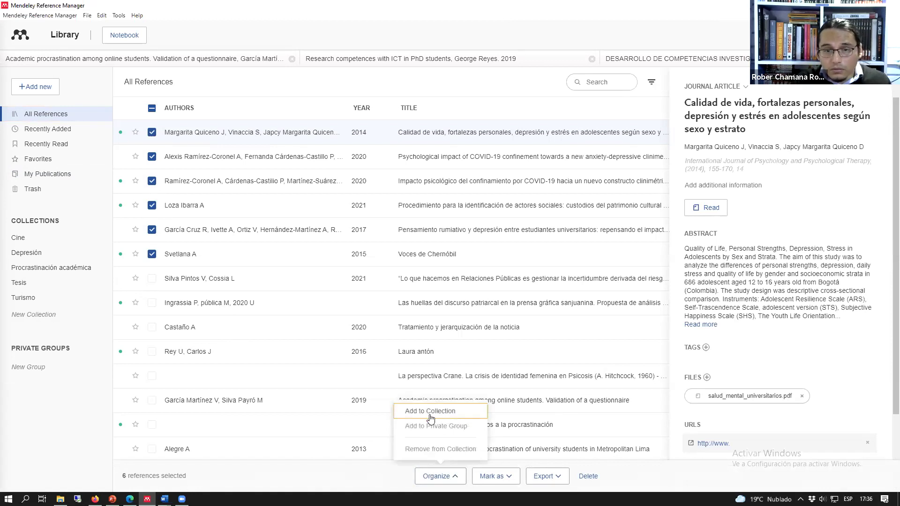
click(430, 412)
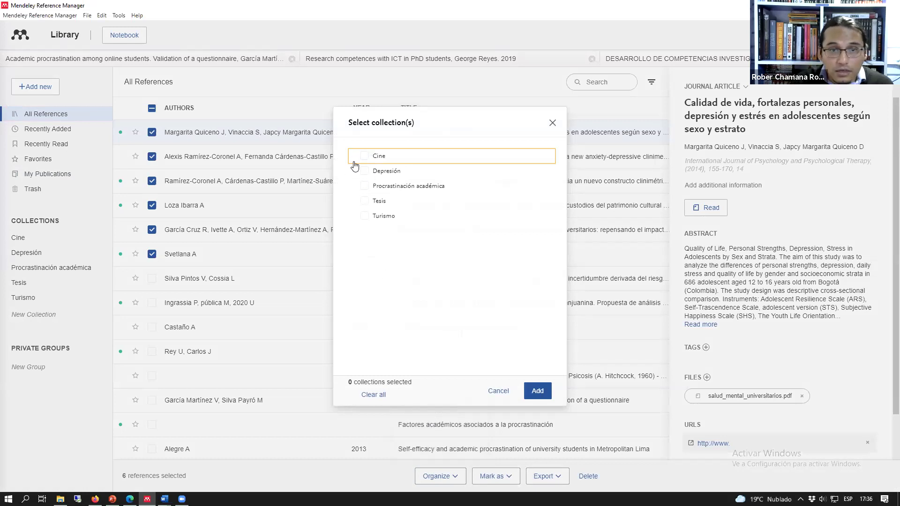
click(364, 201)
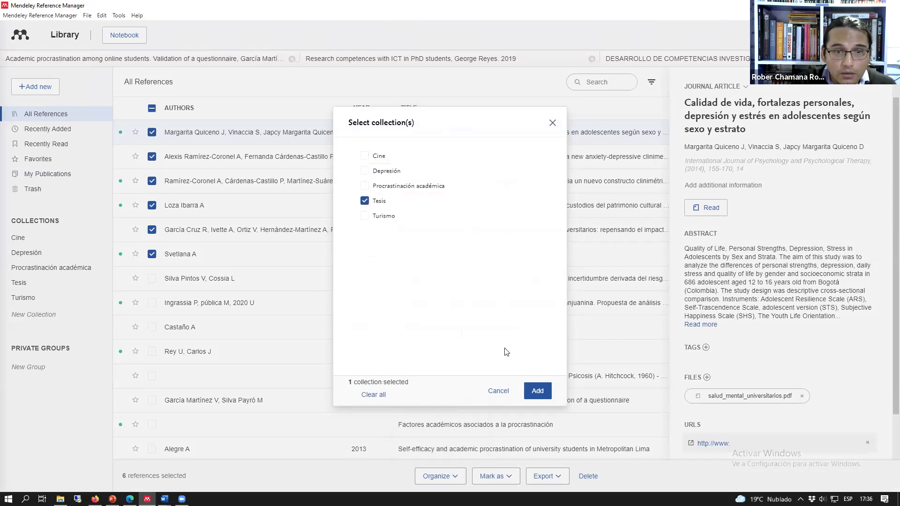
click(537, 391)
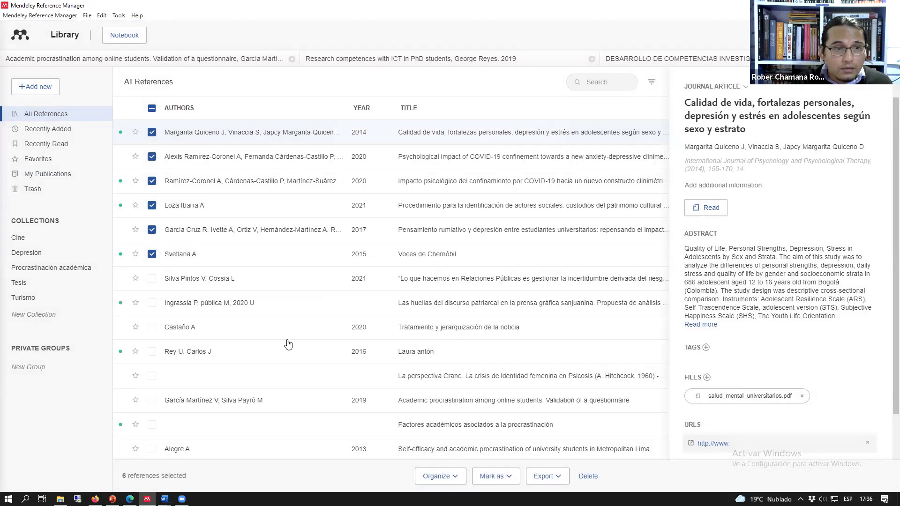
click(21, 289)
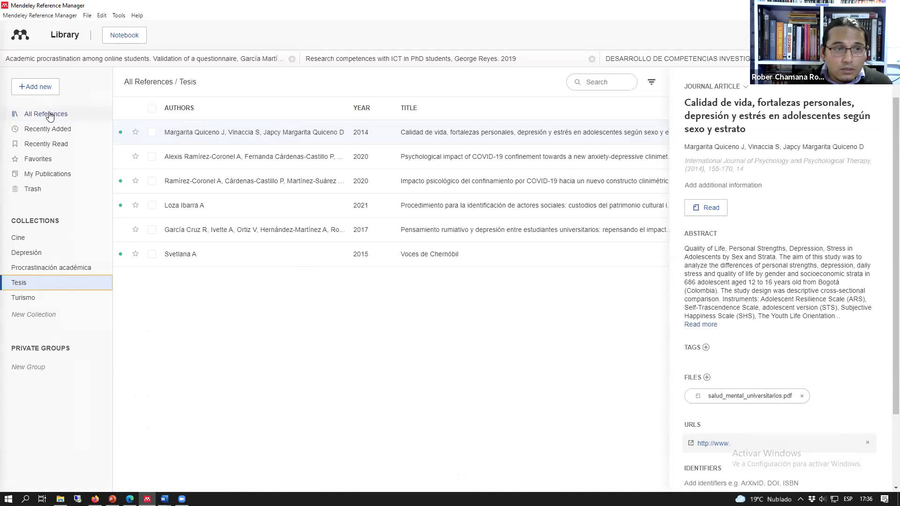
click(108, 114)
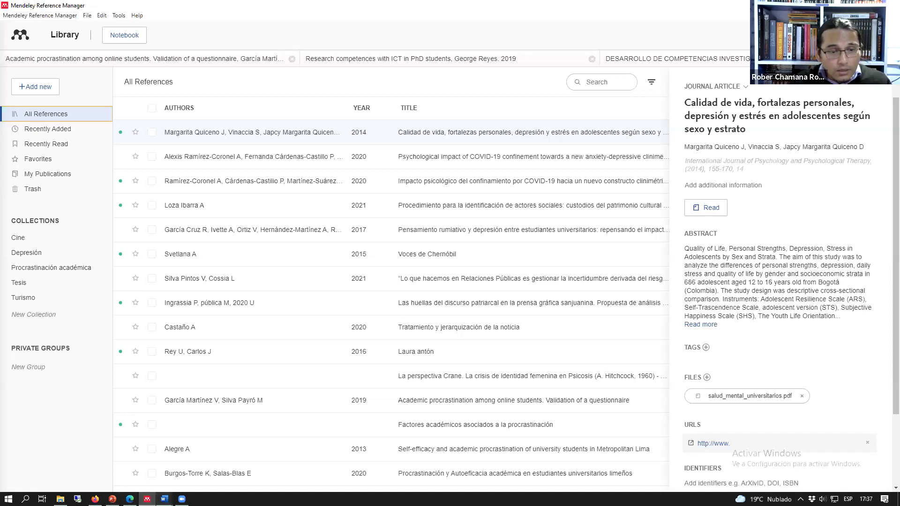
Step: Switch to the PowerPoint presentation and present slide 19, which introduces Mendeley Cite as an extension for Word
mouse_move(129, 499)
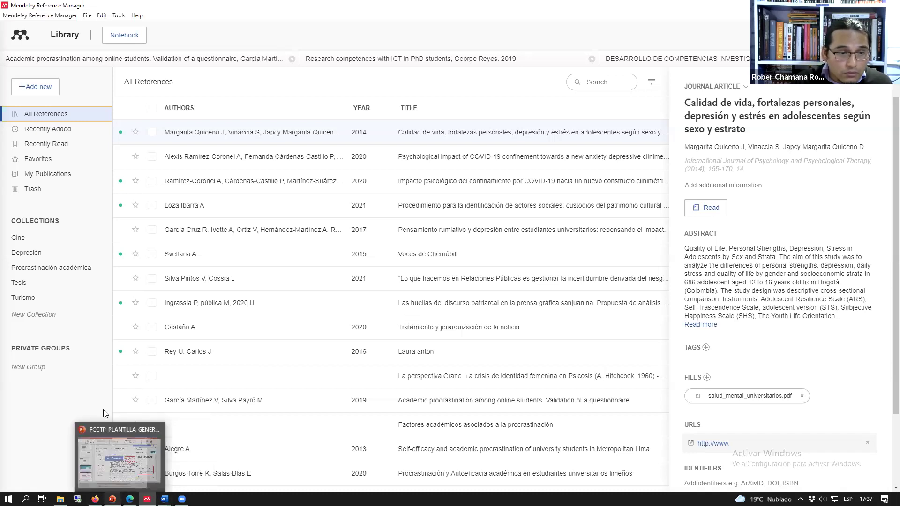
key(alt+Tab)
scroll(102, 382, down, 2)
scroll(102, 381, down, 2)
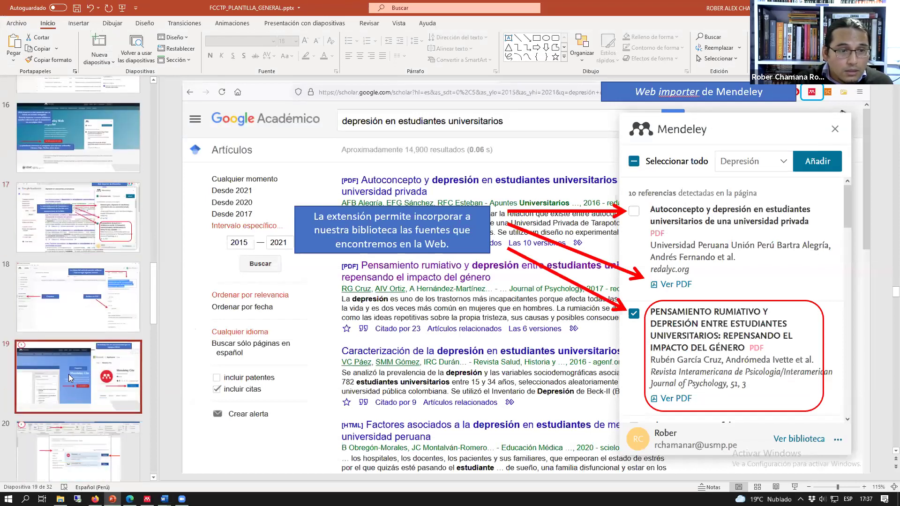
click(102, 382)
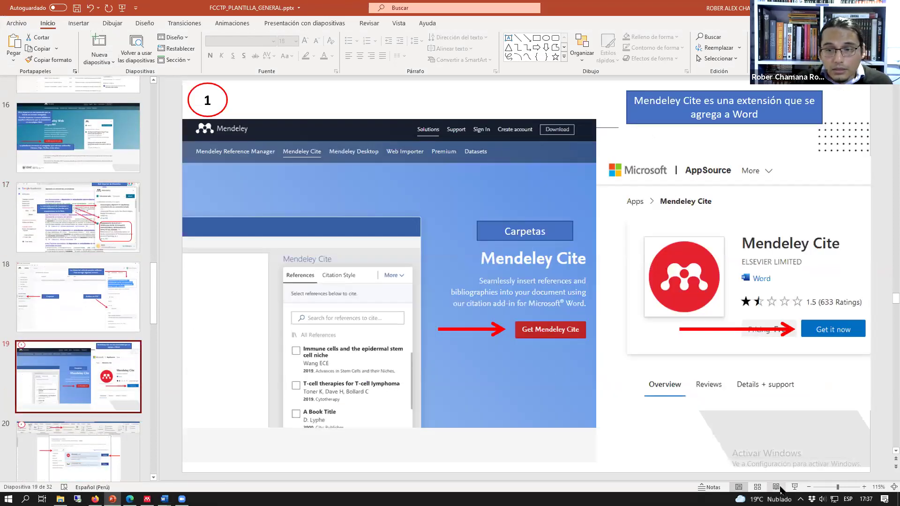
click(794, 487)
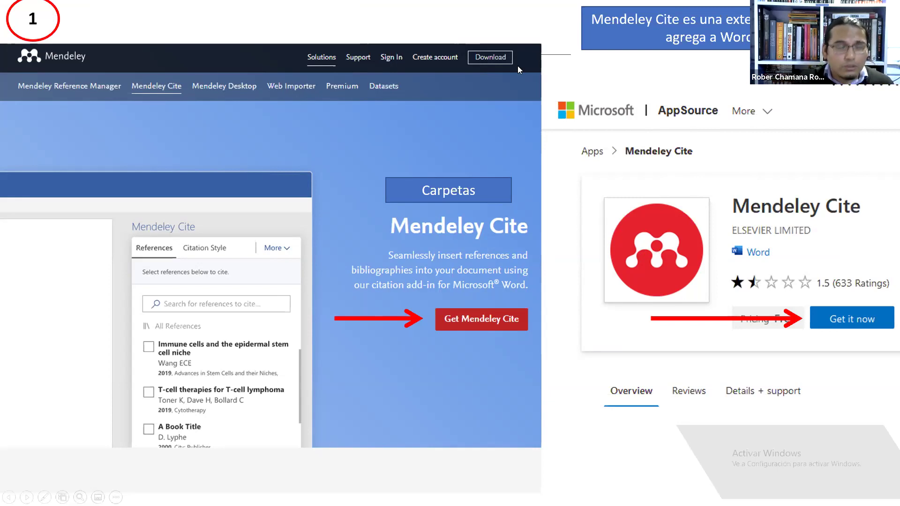
key(Escape)
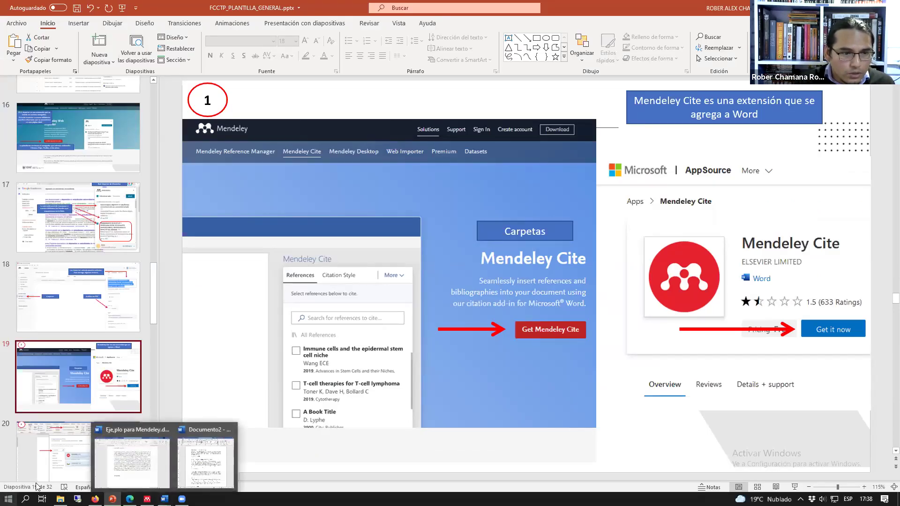
Step: Launch a new maximized Word window and create a blank document
key(super)
click(375, 325)
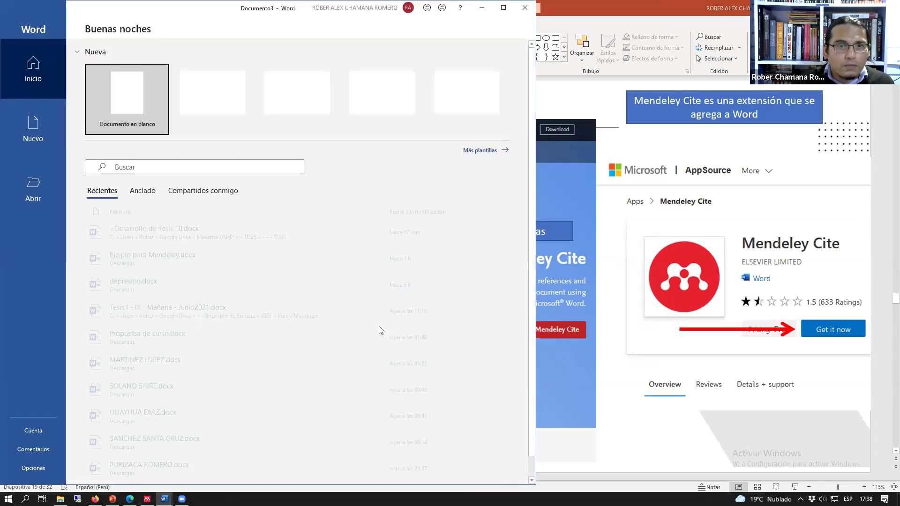
click(503, 8)
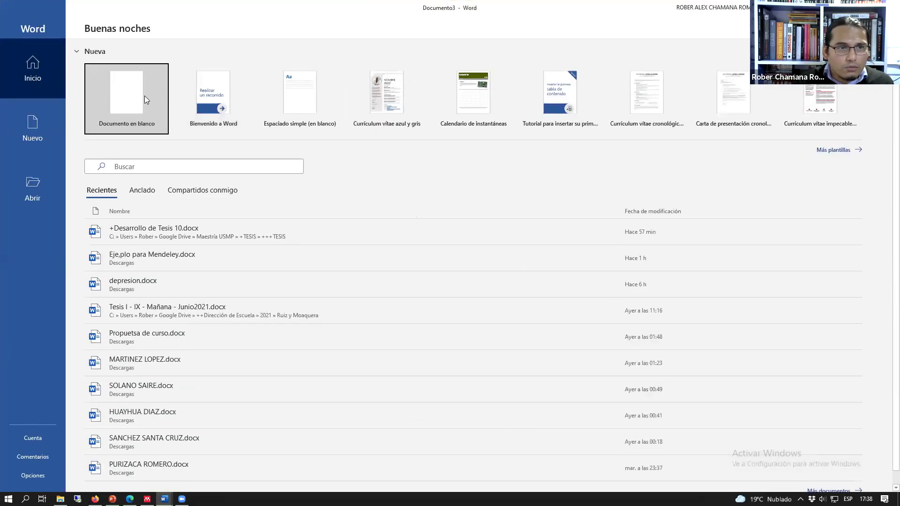
click(144, 96)
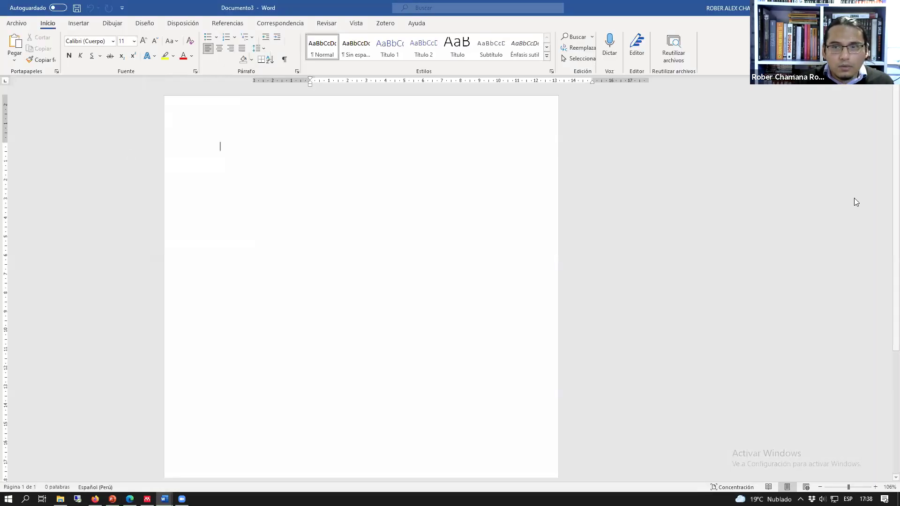
Step: Search the Office add-ins store for "mendeley" and close the store without adding anything
click(82, 25)
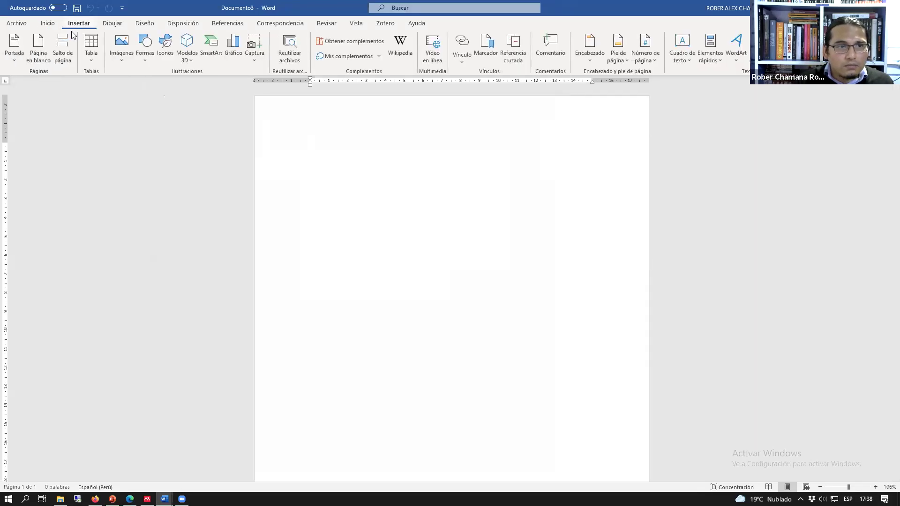
click(344, 45)
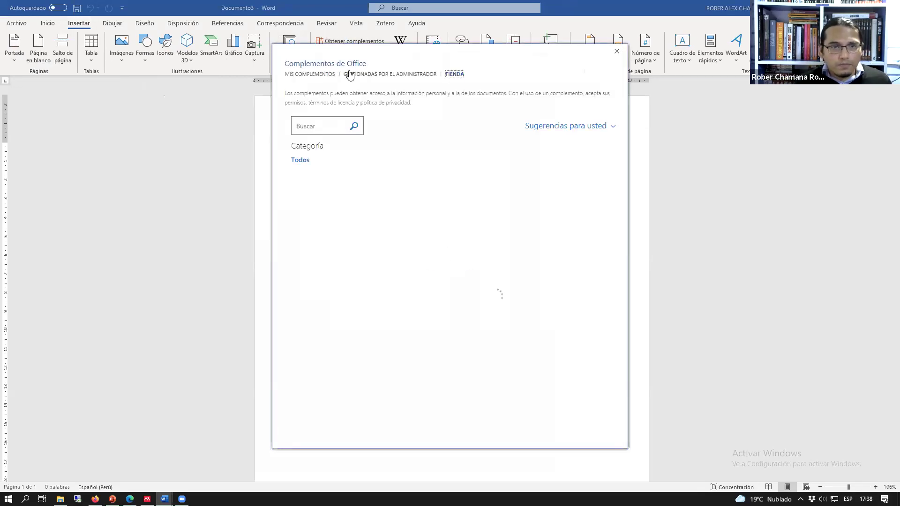
click(324, 126)
text(mneley)
double_click(325, 130)
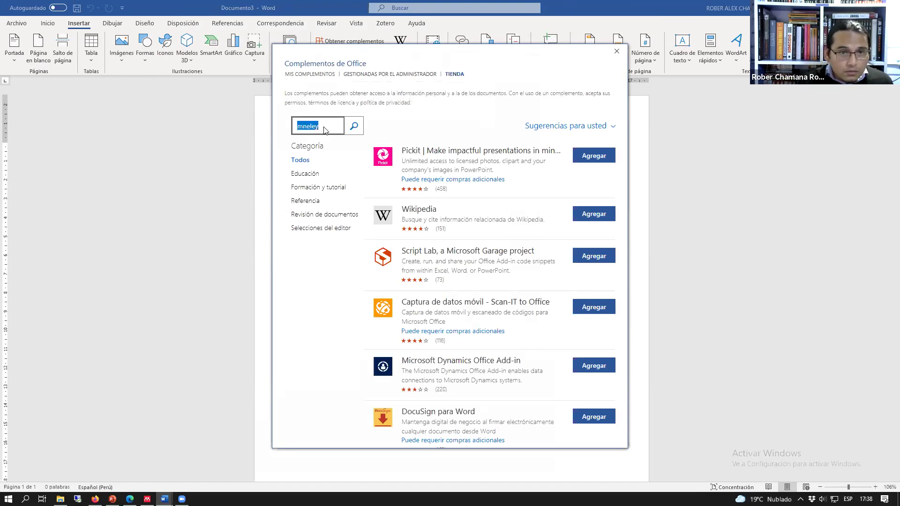
text(menedel)
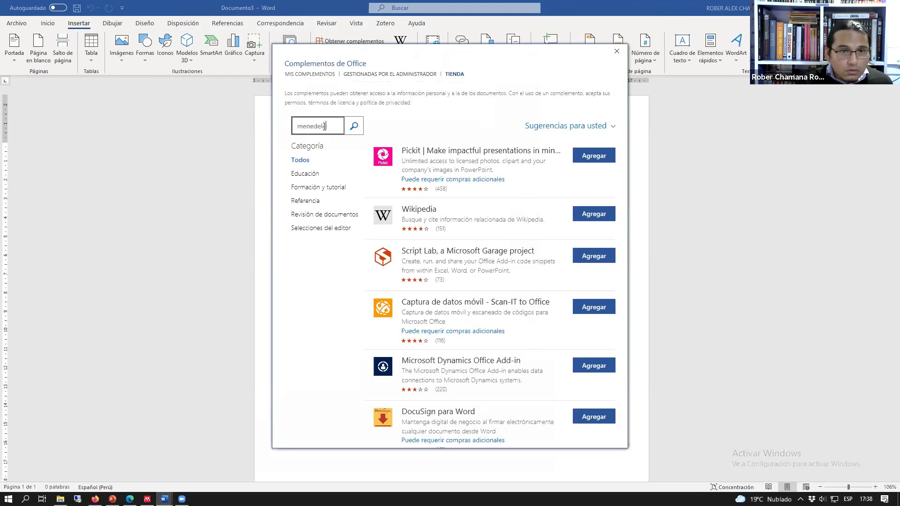
key(Delete)
key(End)
text(e)
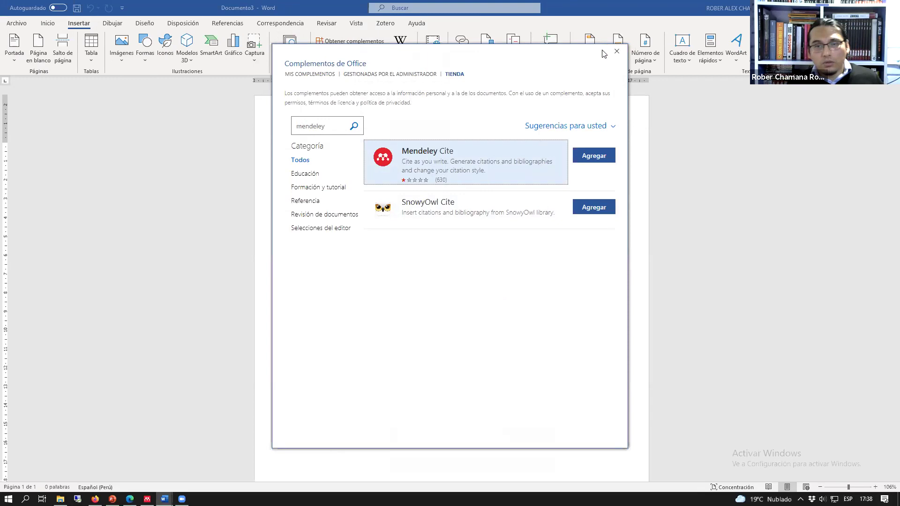
click(617, 51)
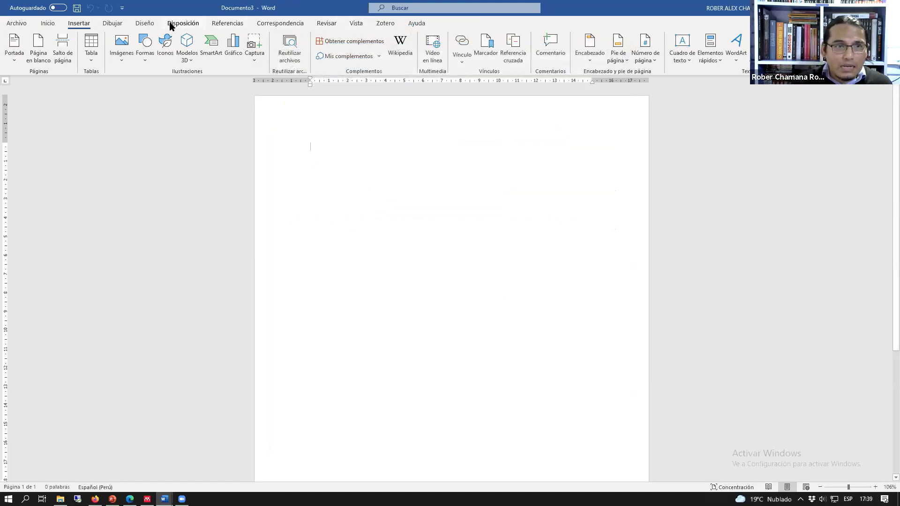
Step: Open Mendeley Cite in the blank document, zoom the page to 126%, and widen the add-in's pane
click(318, 24)
click(221, 24)
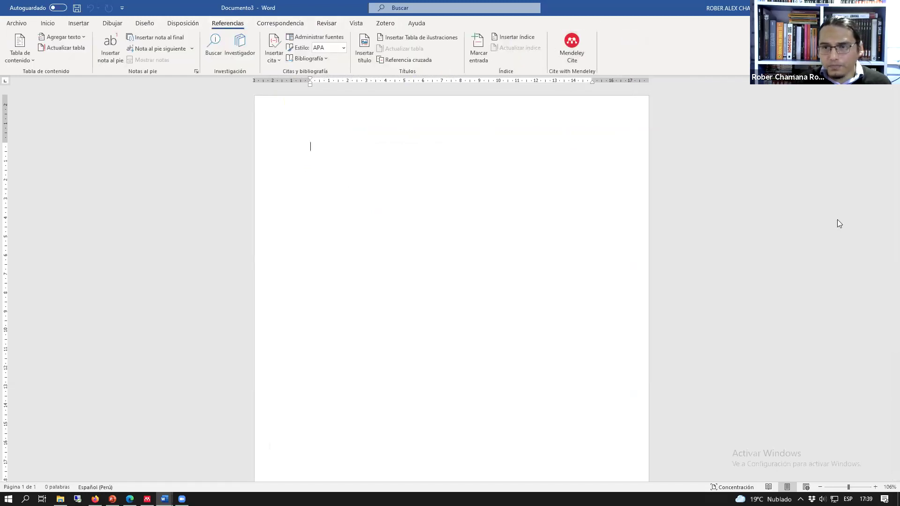
click(576, 46)
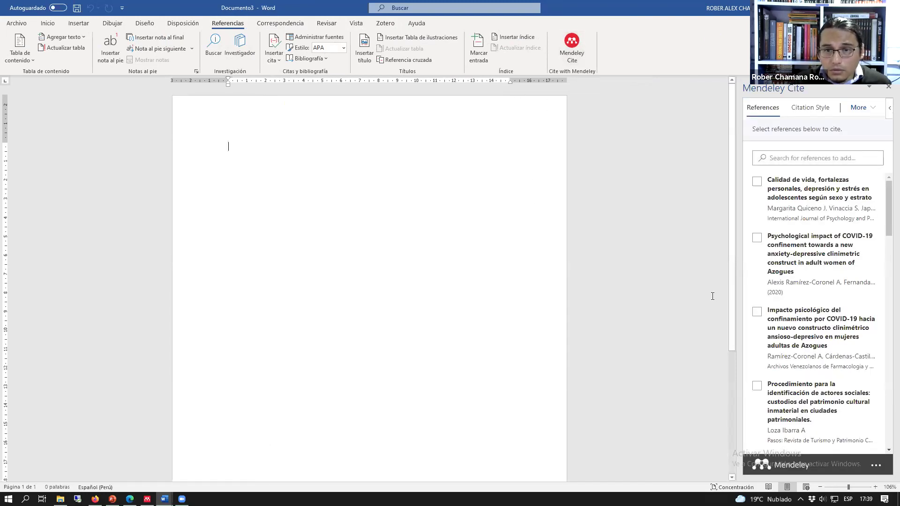
scroll(711, 295, up, 2)
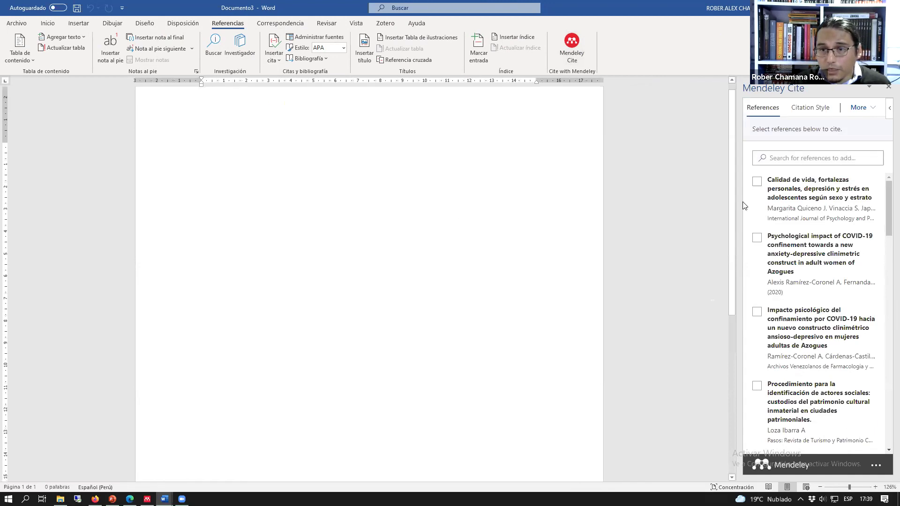
drag(738, 201, 605, 214)
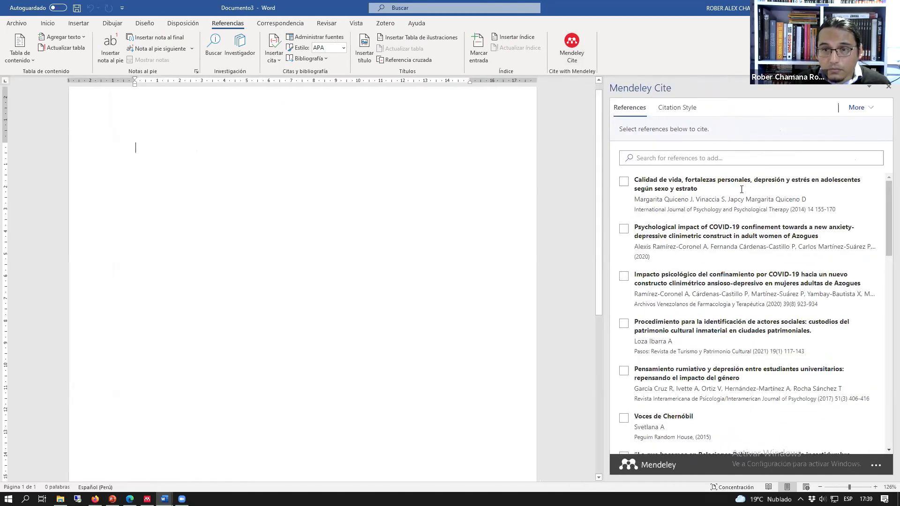
Step: Look through the references listed in Mendeley Cite and compare them with the library in Mendeley Reference Manager
scroll(843, 346, down, 3)
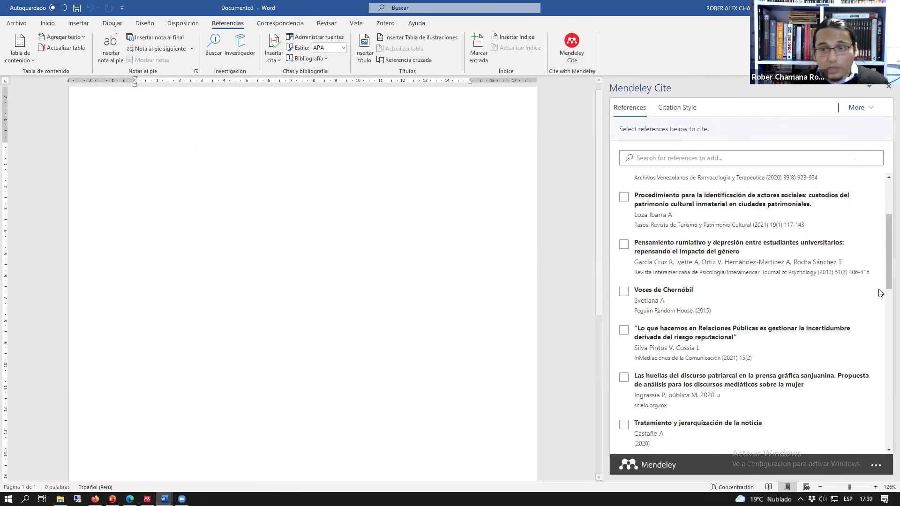
drag(885, 241, 867, 246)
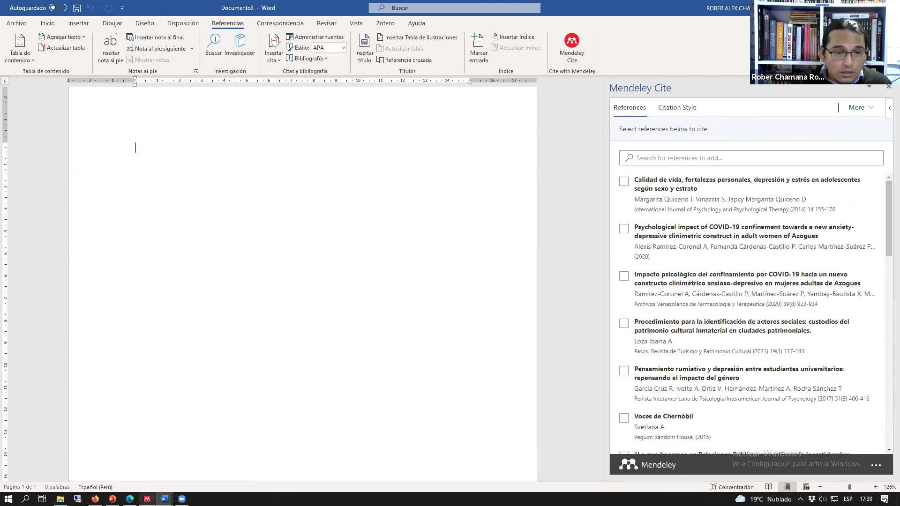
key(alt+Tab)
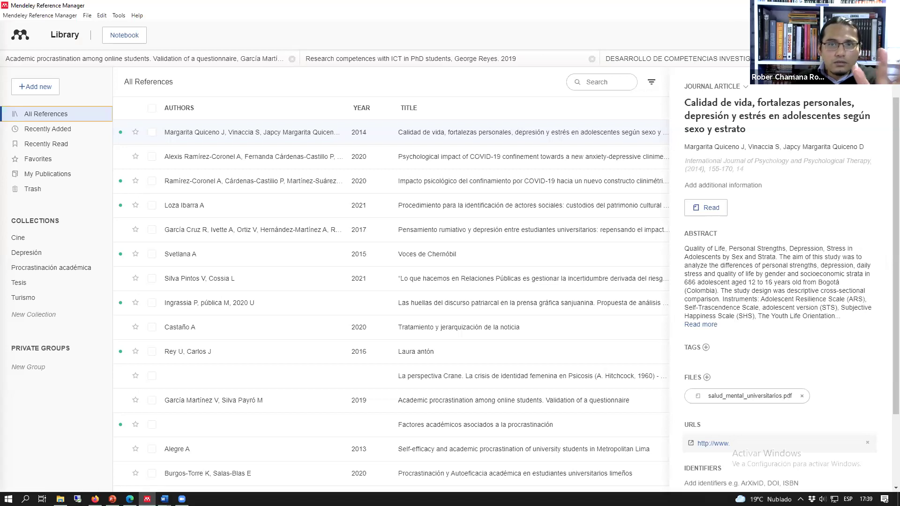
key(alt+Tab)
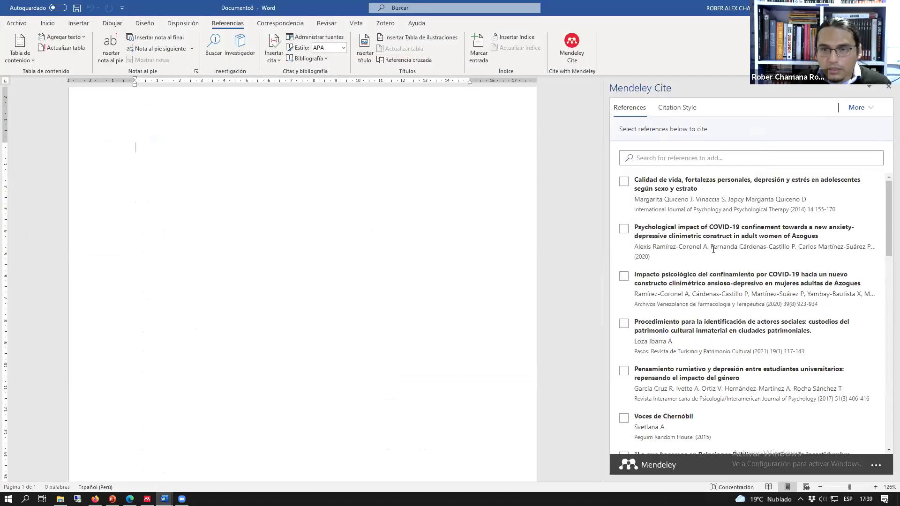
scroll(719, 270, down, 10)
scroll(719, 271, down, 5)
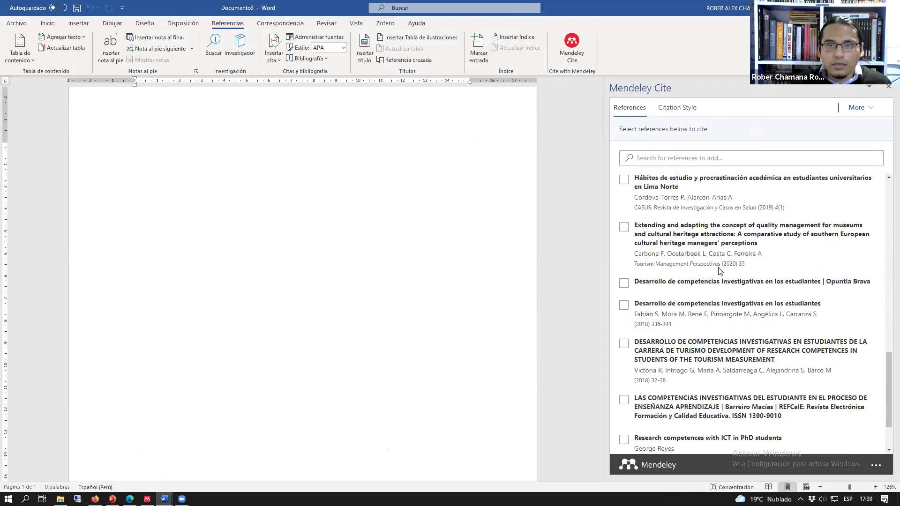
scroll(719, 271, up, 15)
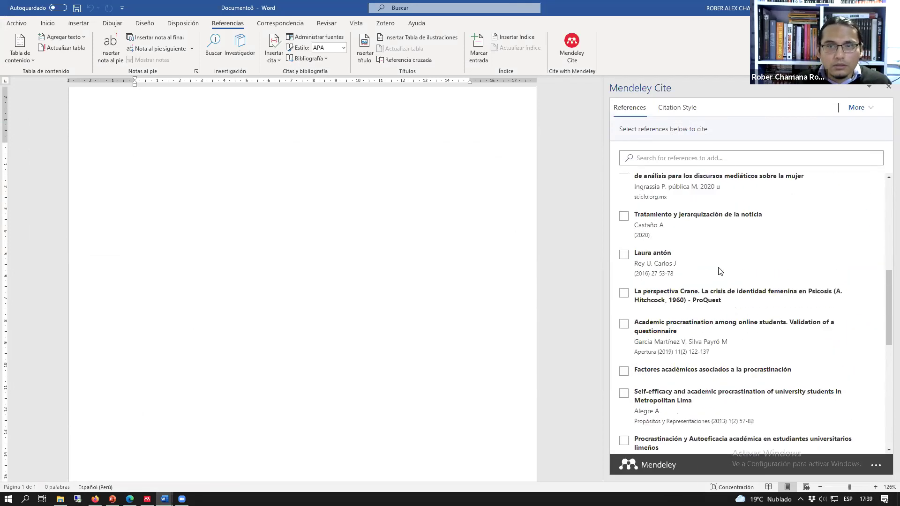
scroll(719, 270, up, 3)
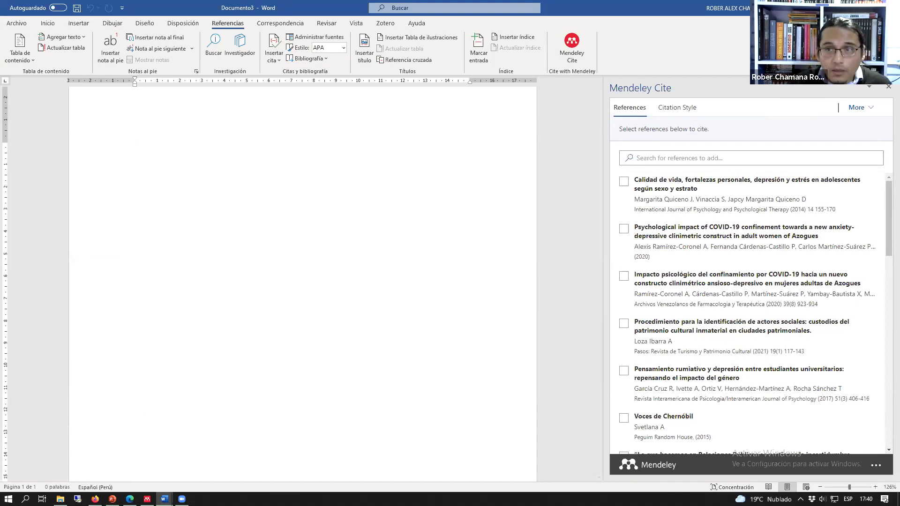
Step: Bring the Word document "Documento2" with the quoted passages to the front
key(alt+Tab)
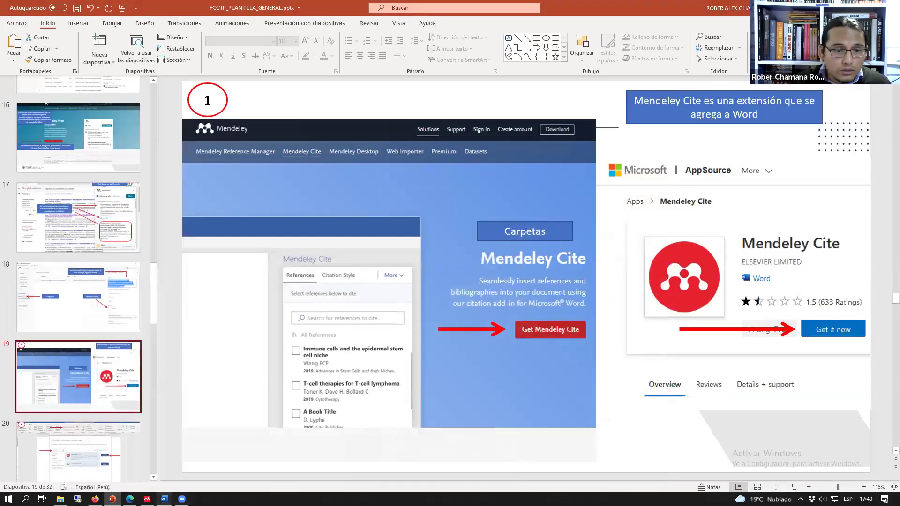
mouse_move(164, 498)
click(253, 473)
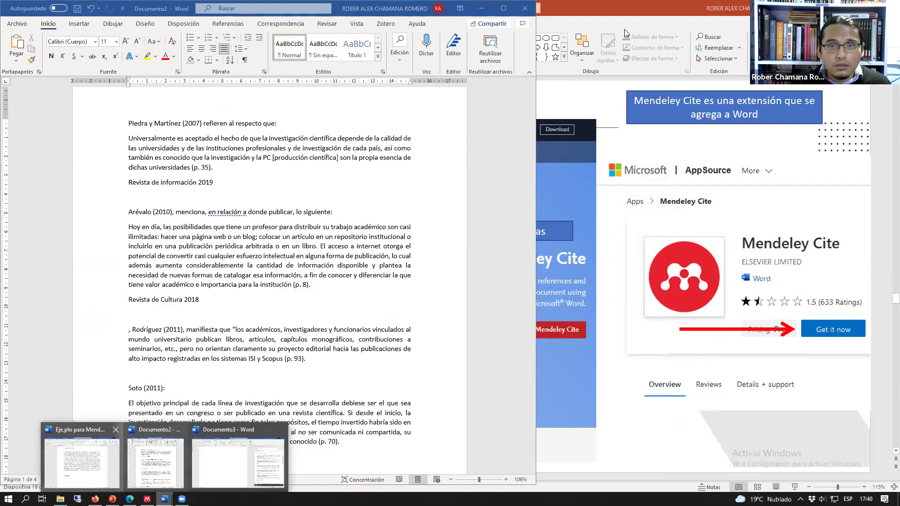
Step: Bring "Eje,plo para Mendeley.docx" to the front, open Mendeley Cite in it, and widen the document window
key(alt+Tab)
click(223, 27)
click(573, 46)
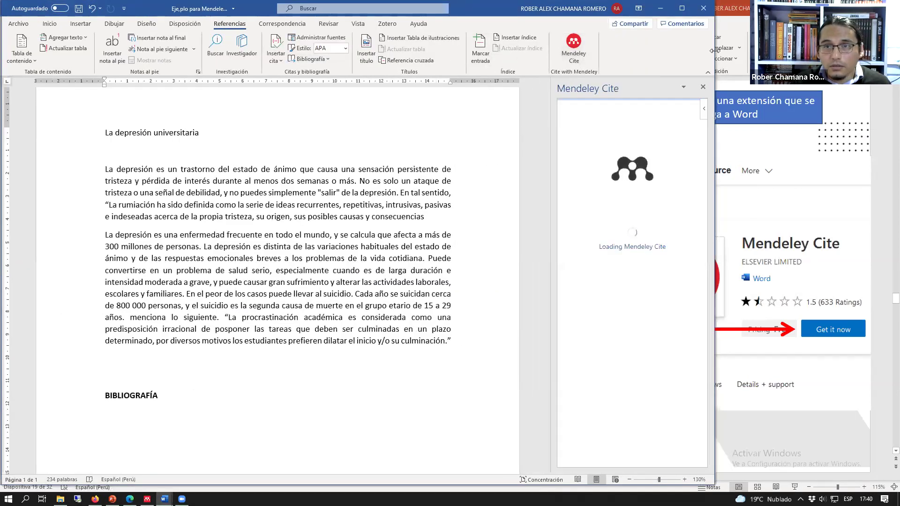
drag(713, 51, 856, 52)
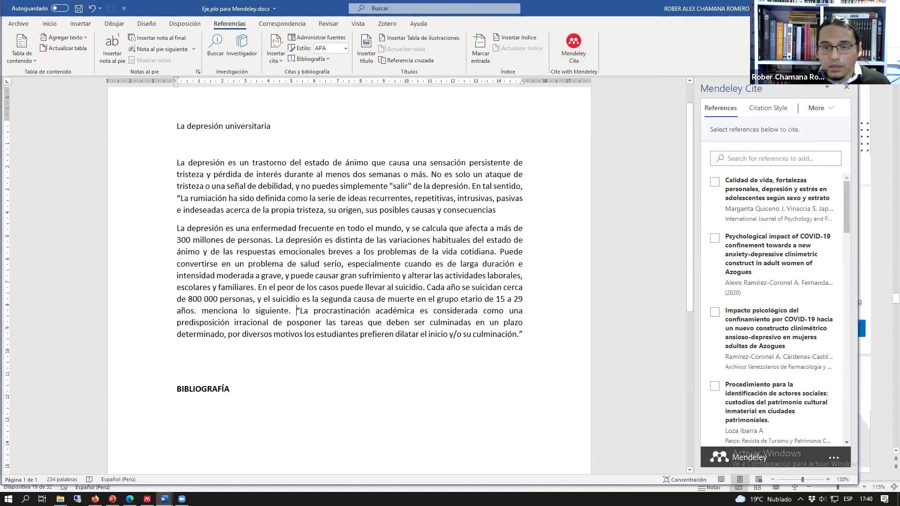
double_click(547, 2)
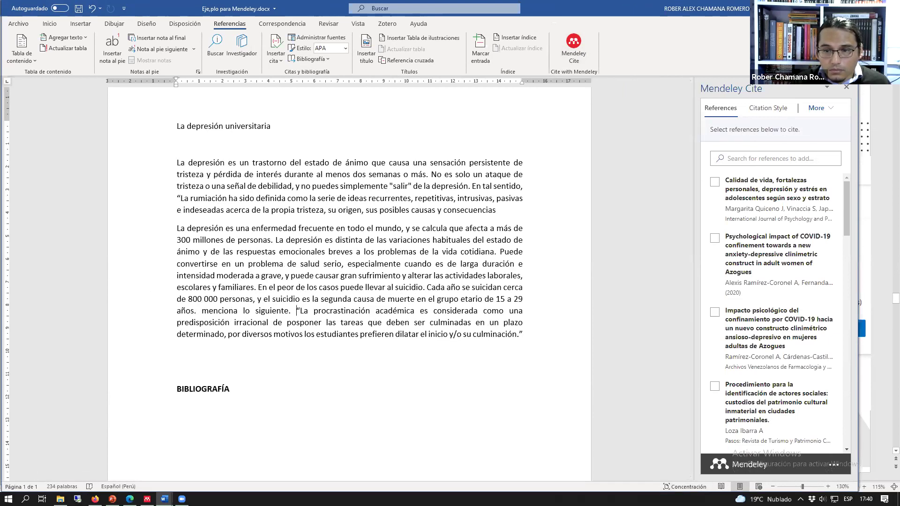
Step: Zoom the document to 150% and bring its two paragraphs on depression into view
click(842, 487)
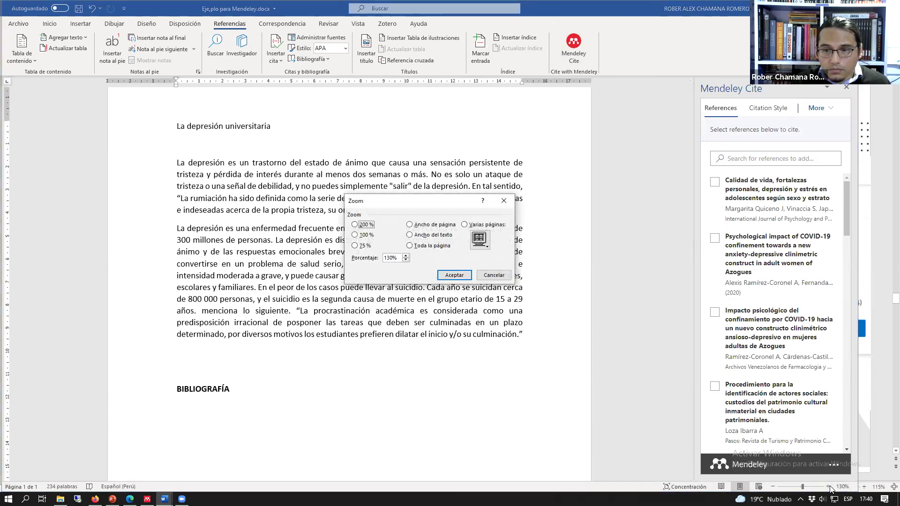
click(503, 200)
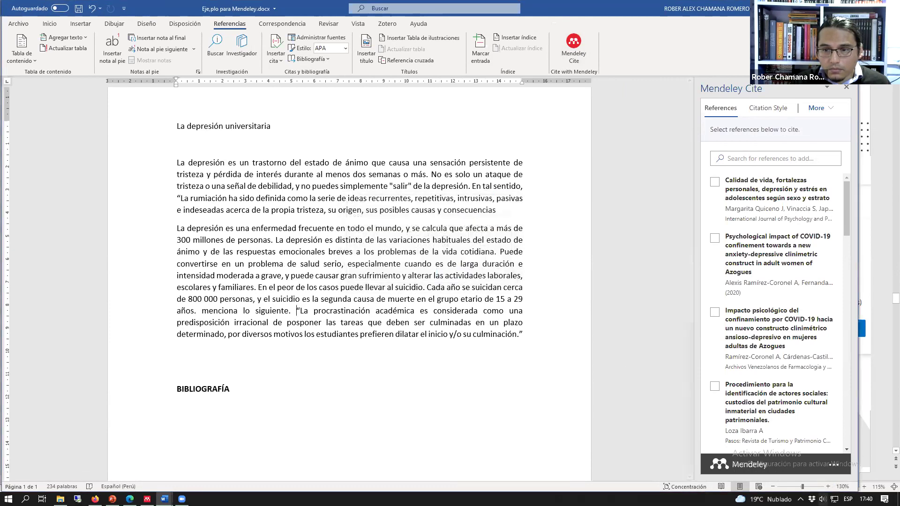
click(827, 487)
click(828, 486)
scroll(472, 192, down, 2)
scroll(472, 192, up, 1)
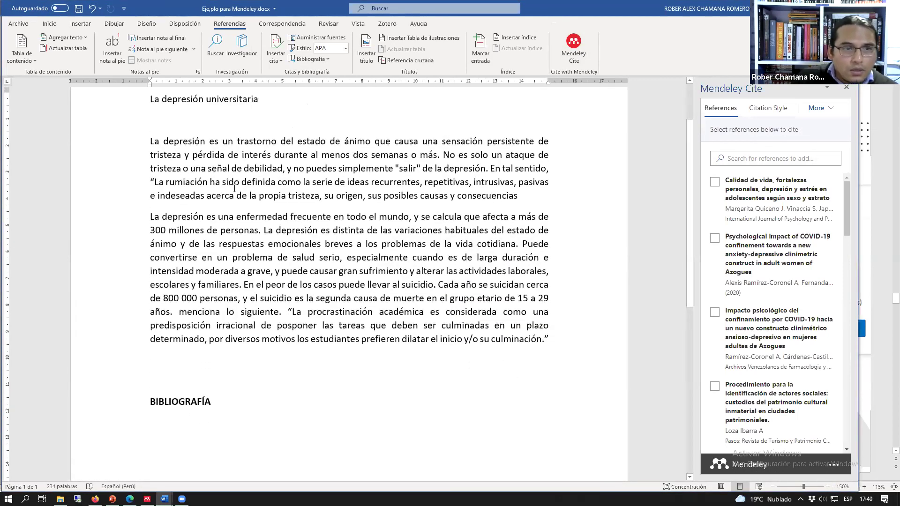
Step: Close the quotation on "La rumiación" with a quotation mark after "consecuencias"
drag(150, 181, 555, 195)
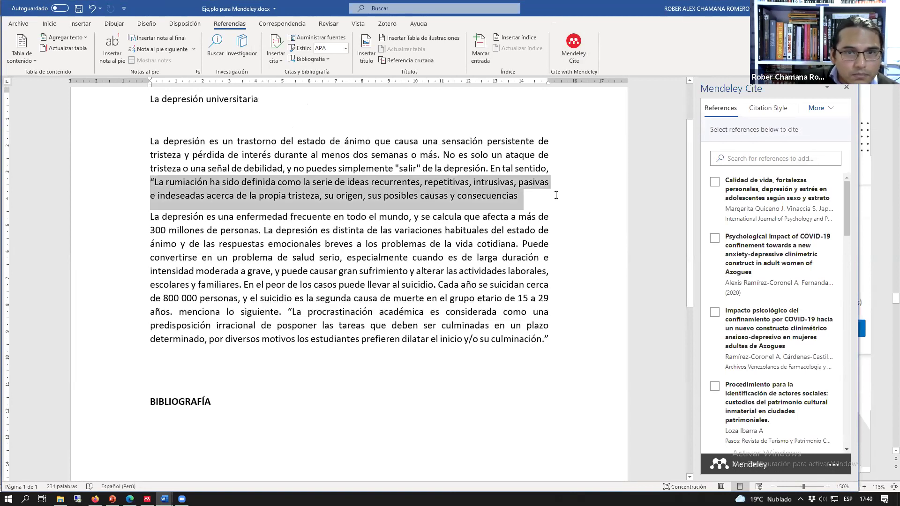
click(527, 199)
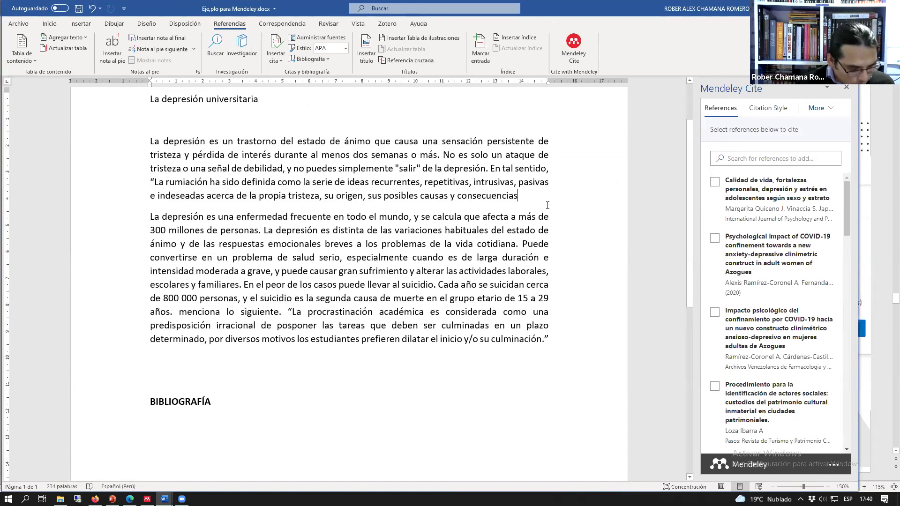
text(")
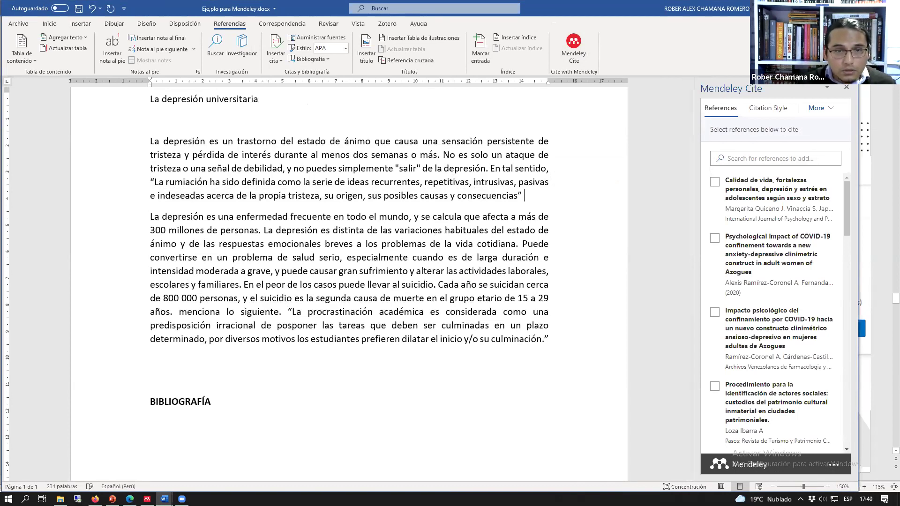
Step: Search Mendeley Cite by the first author's surname for the 2017 article on rumination and depression
click(729, 159)
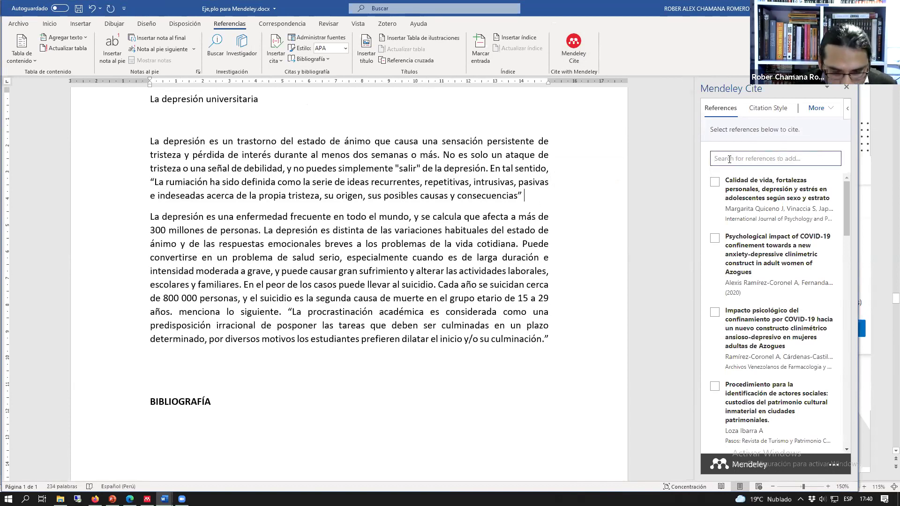
text(garci)
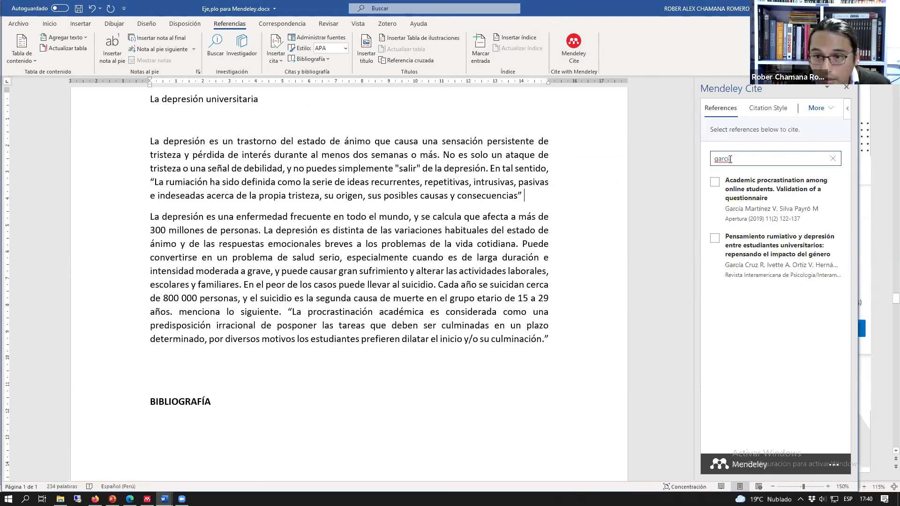
text(a)
click(714, 239)
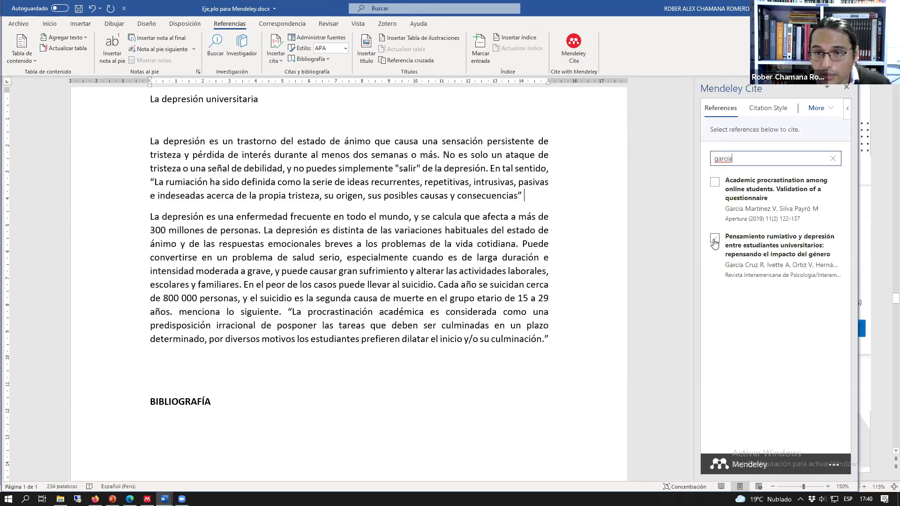
Step: Highlight the whole "La rumiación ha sido definida" quotation in yellow and place the cursor after it
drag(150, 181, 530, 202)
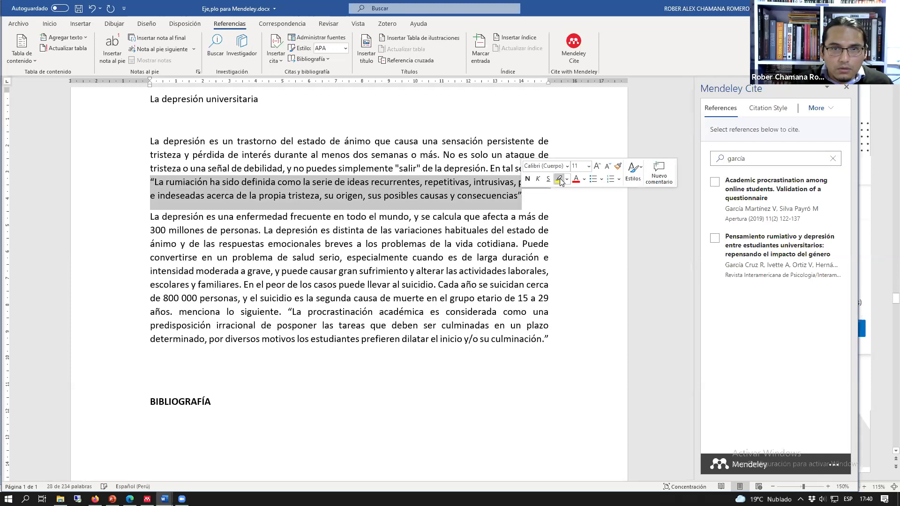
key(ctrl+alt+h)
click(530, 202)
Step: Insert the citation for "Pensamiento rumiativo y depresión entre estudiantes universitarios" after the highlighted quotation
click(714, 238)
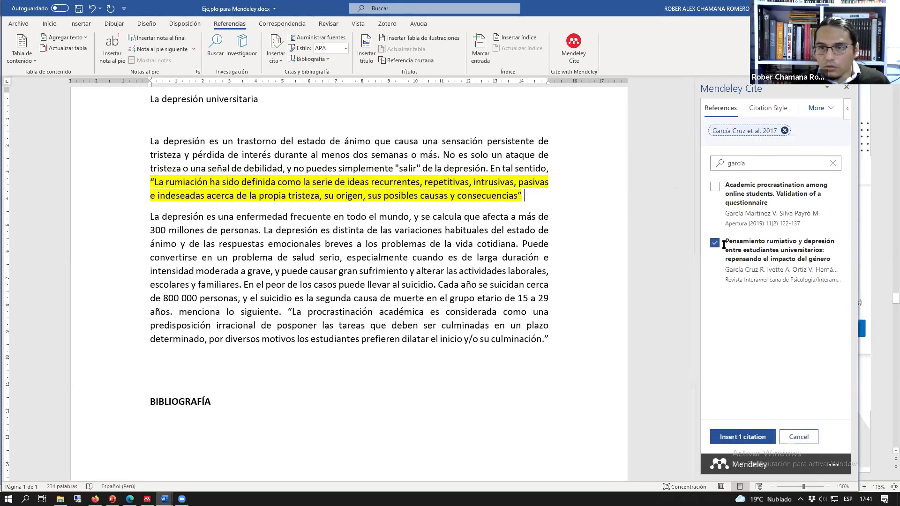
click(714, 243)
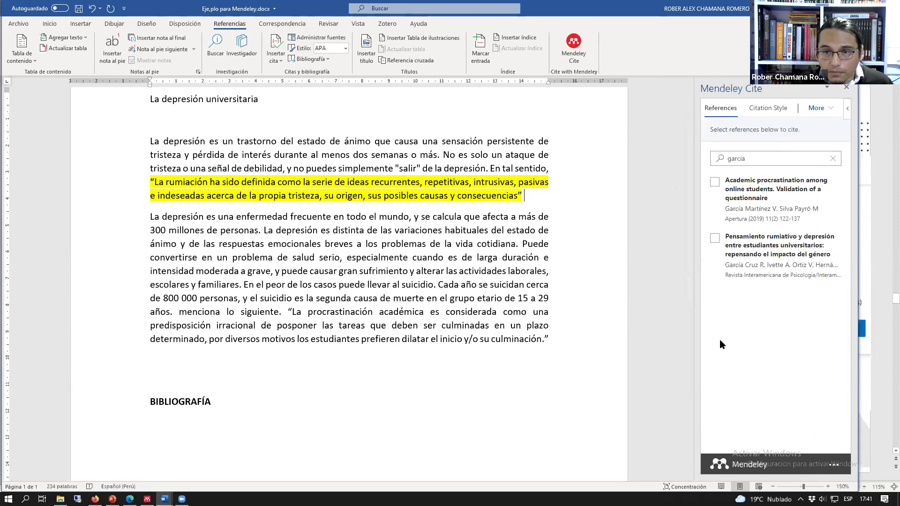
click(714, 239)
click(742, 437)
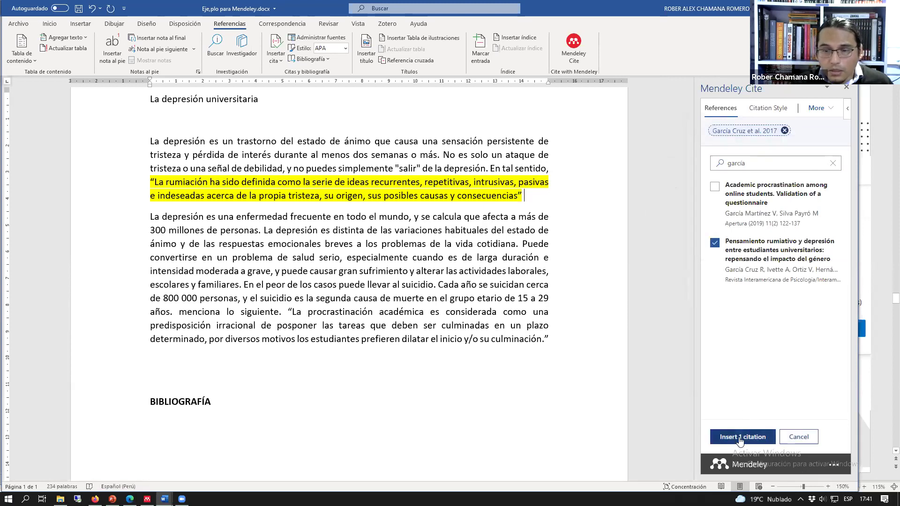
click(347, 183)
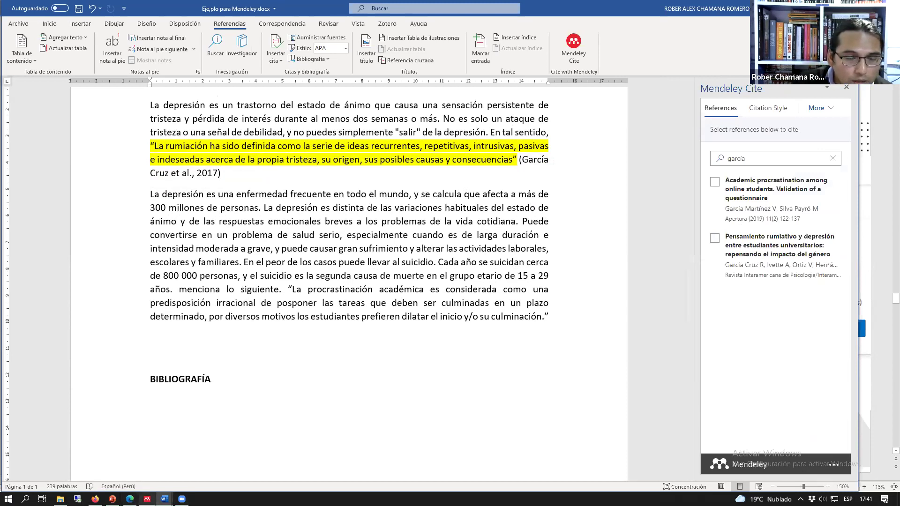
Step: Switch to Mendeley Reference Manager and close the opened "Research competences with ICT in PhD students" and "DESARROLLO DE COMPETENCIAS INVESTIGATIVAS" documents
mouse_move(147, 498)
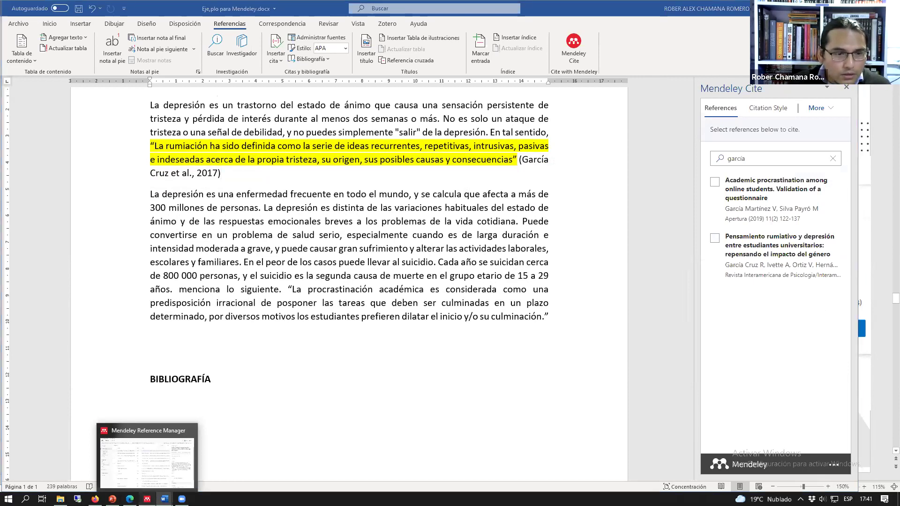
click(147, 459)
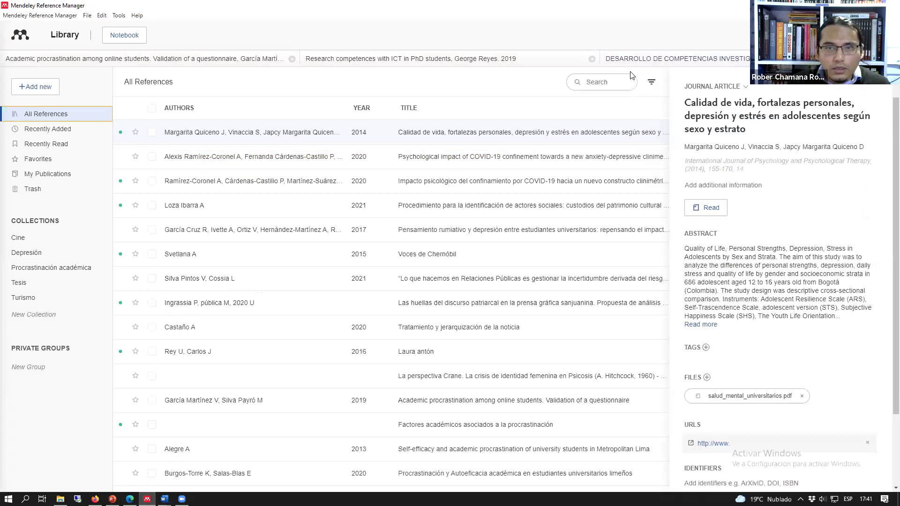
click(591, 58)
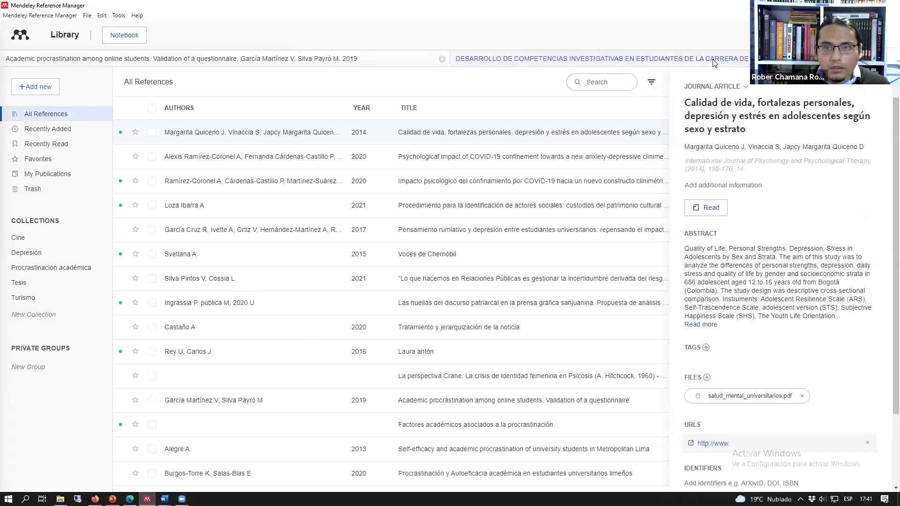
click(591, 58)
Step: Search the library by the author's surname, spelled with its accent, and open the PDF of "Pensamiento rumiativo y depresión entre estudiantes universitarios"
click(605, 82)
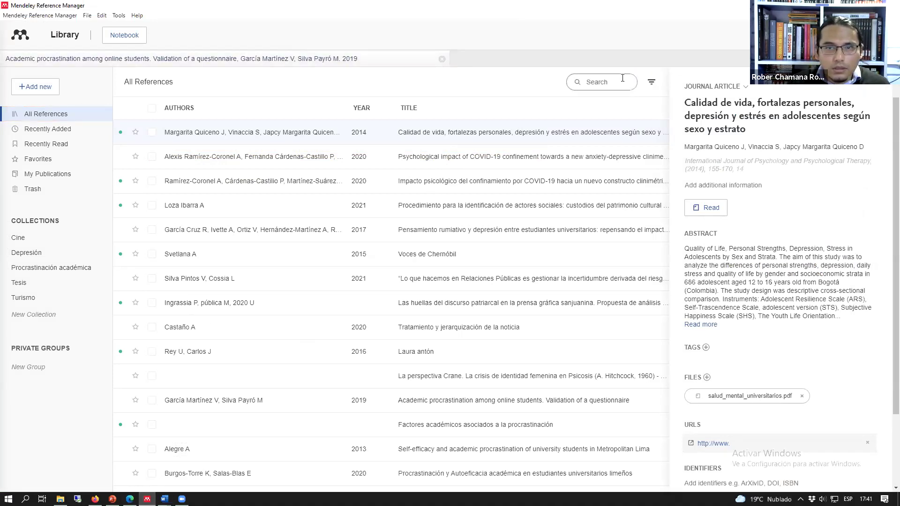
text(garcia cruz)
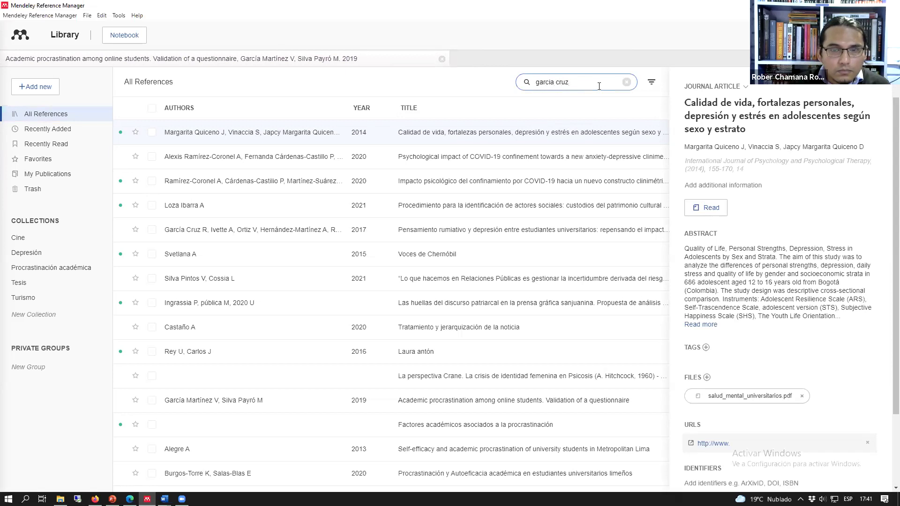
key(Return)
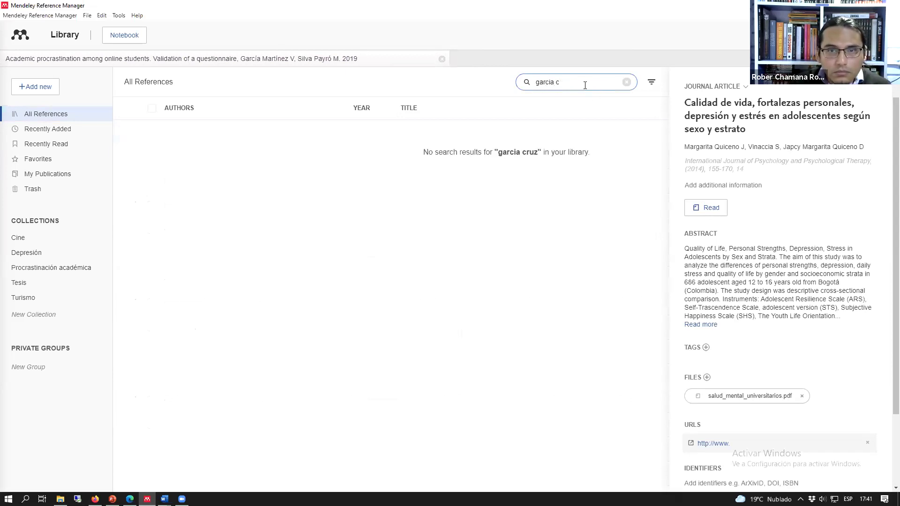
click(41, 114)
click(591, 84)
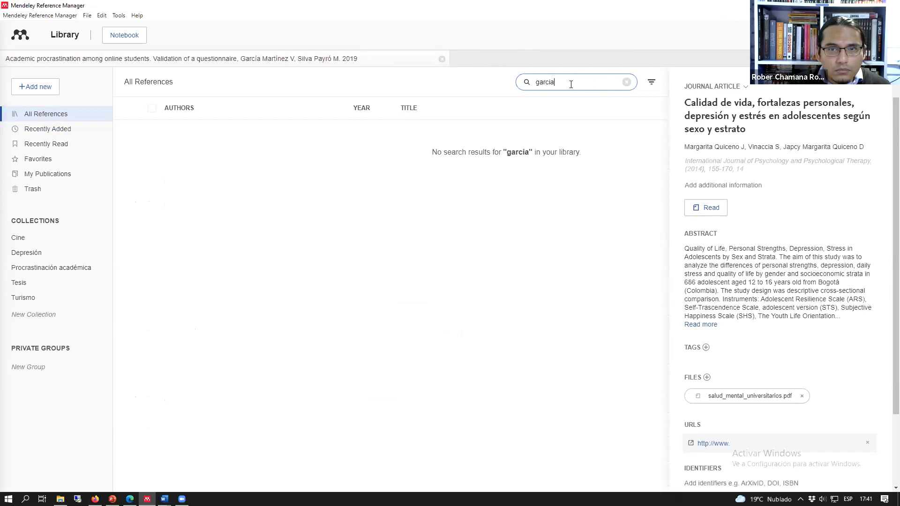
text(ía)
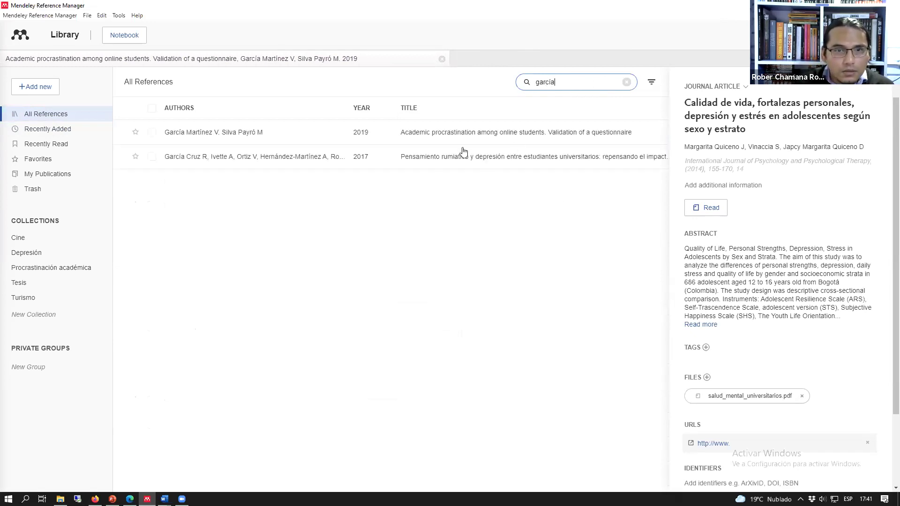
click(257, 159)
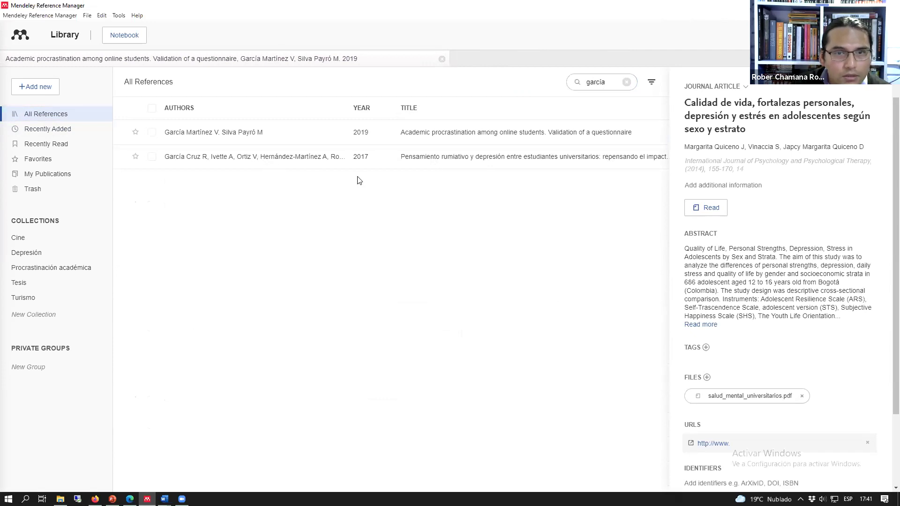
click(711, 209)
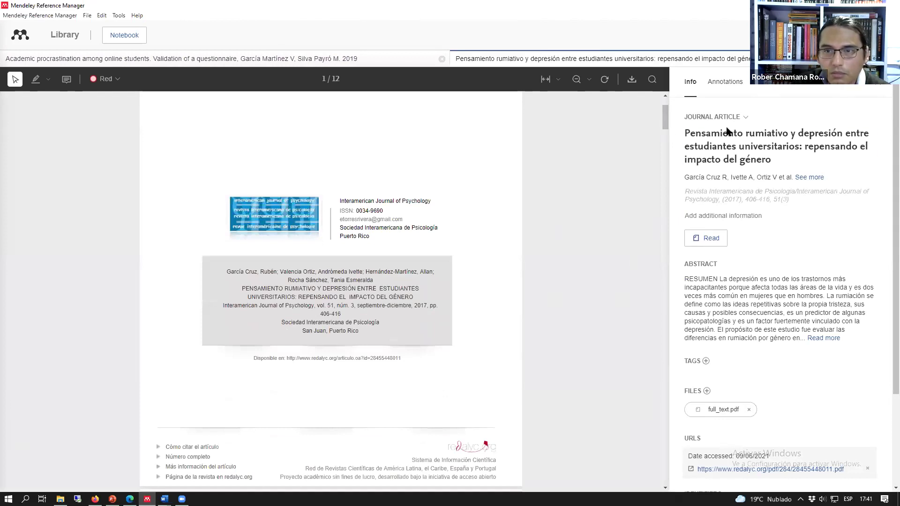
Step: Look through the notebook pages list and skim the article "Pensamiento rumiativo y depresión entre estudiantes universitarios" for its page numbering
click(769, 89)
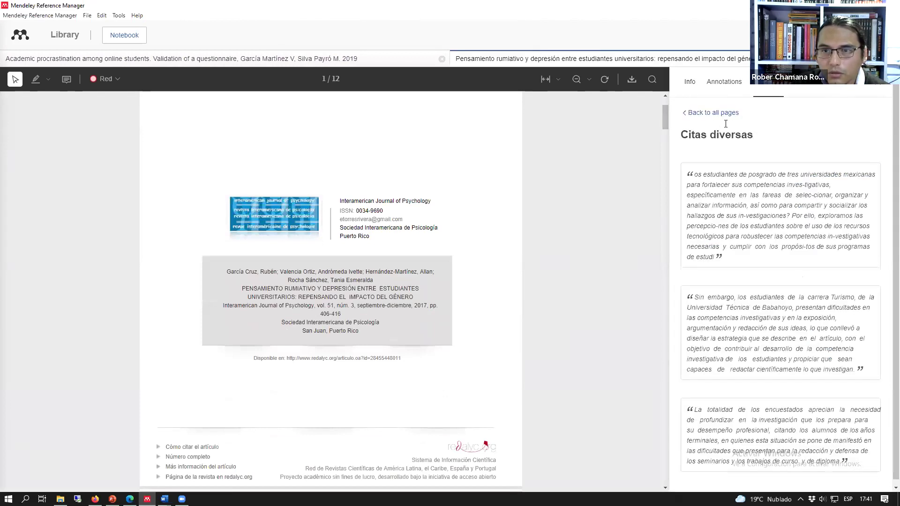
click(707, 114)
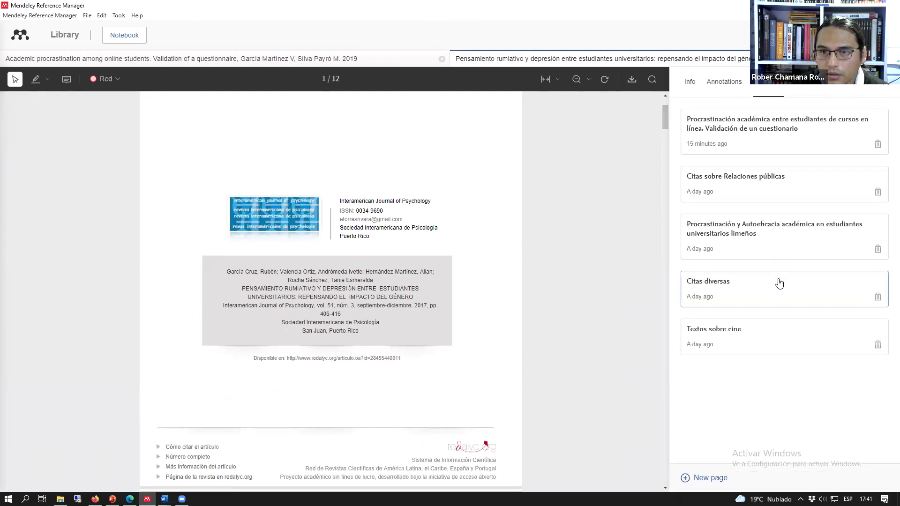
click(726, 83)
click(691, 89)
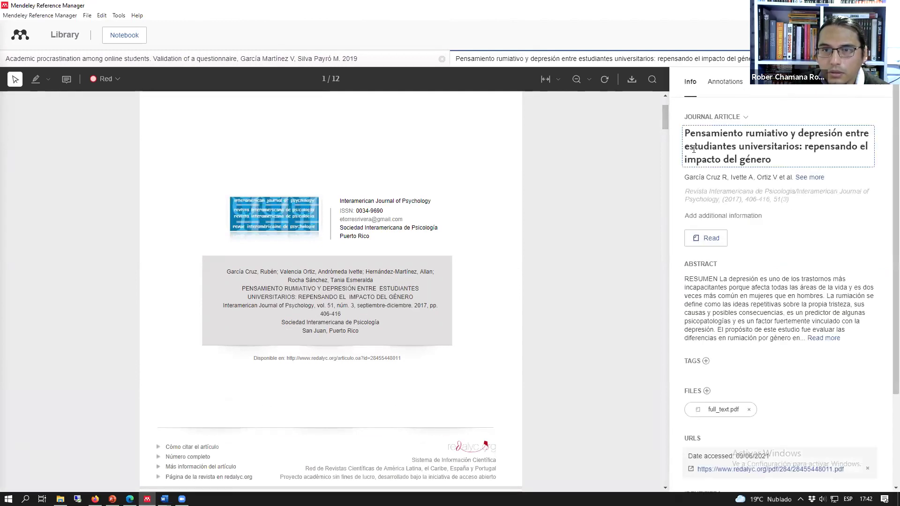
scroll(662, 118, down, 10)
scroll(664, 171, down, 20)
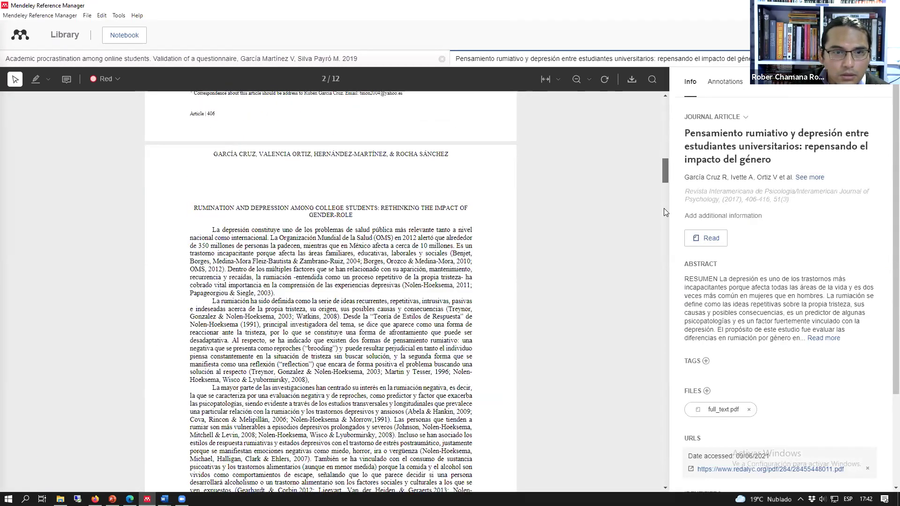
scroll(659, 306, down, 20)
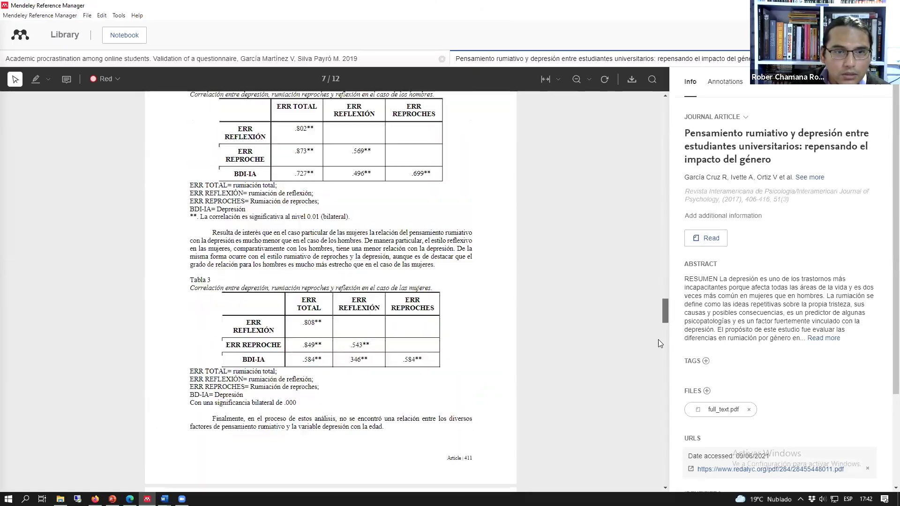
scroll(653, 318, up, 20)
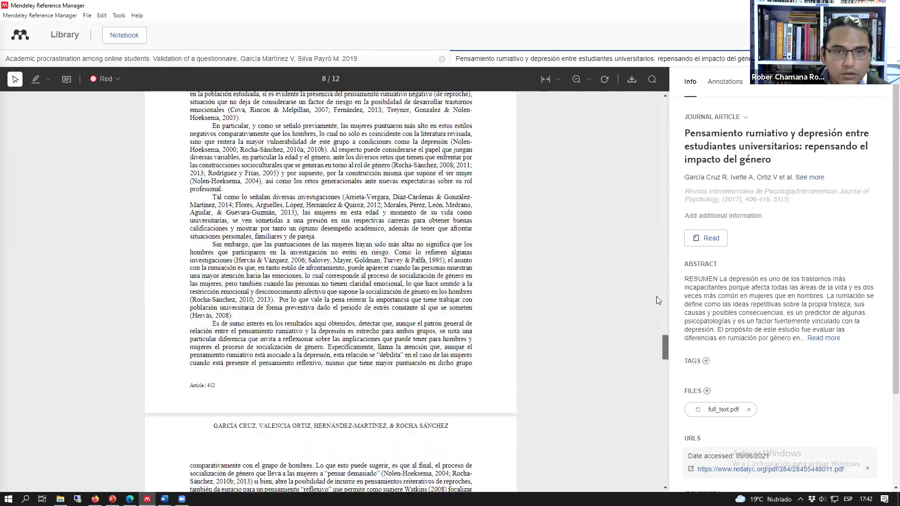
scroll(453, 337, up, 8)
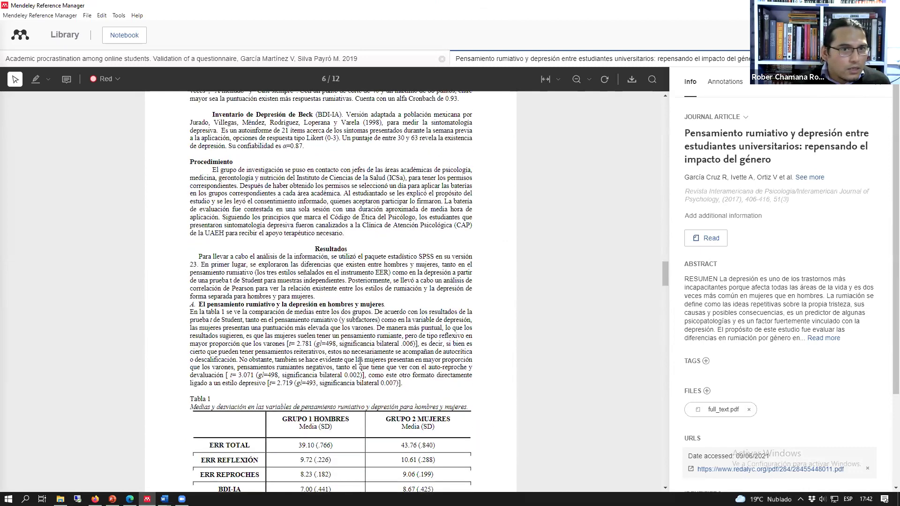
scroll(360, 359, up, 6)
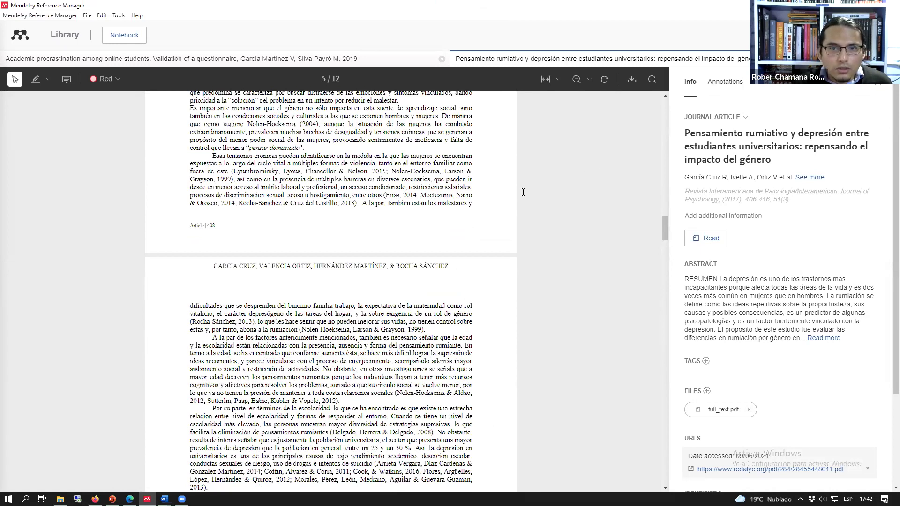
Step: Switch to Word and add page 88 to the citation after the highlighted "La rumiación ha sido definida" quotation, saving the change
key(alt+Tab)
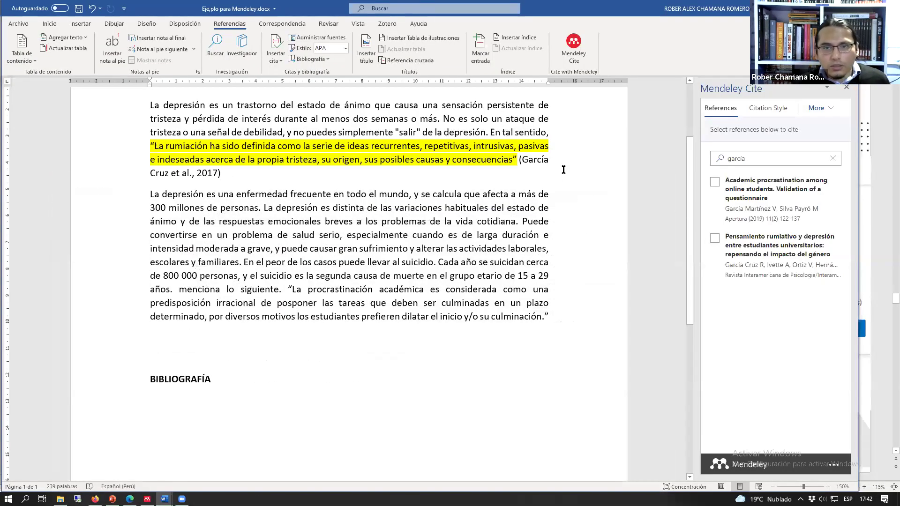
click(533, 160)
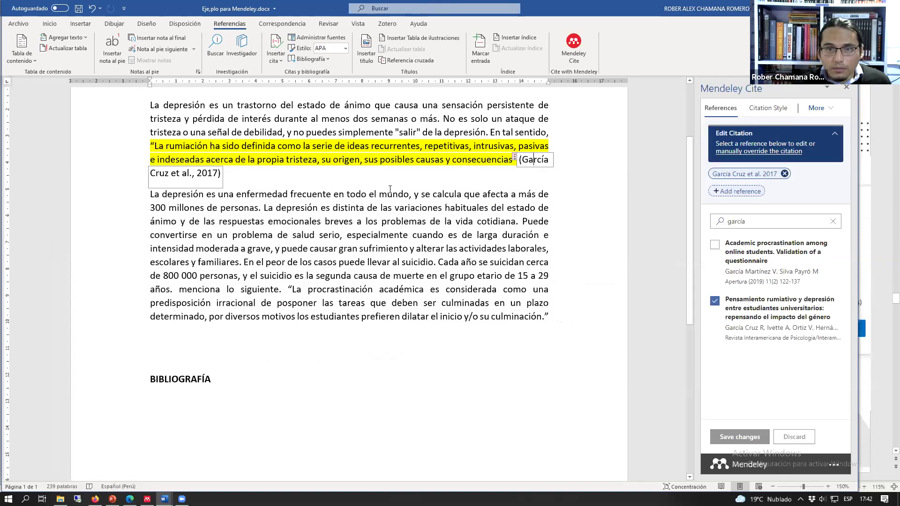
click(536, 161)
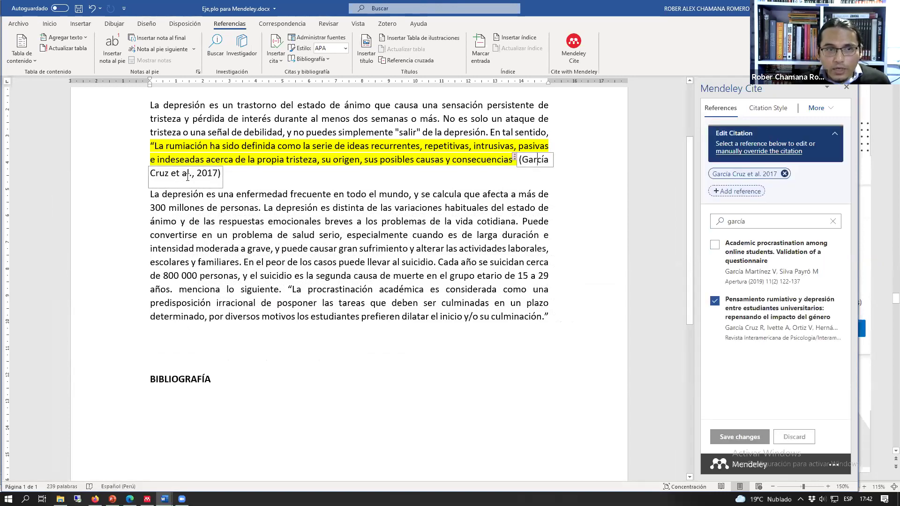
click(750, 176)
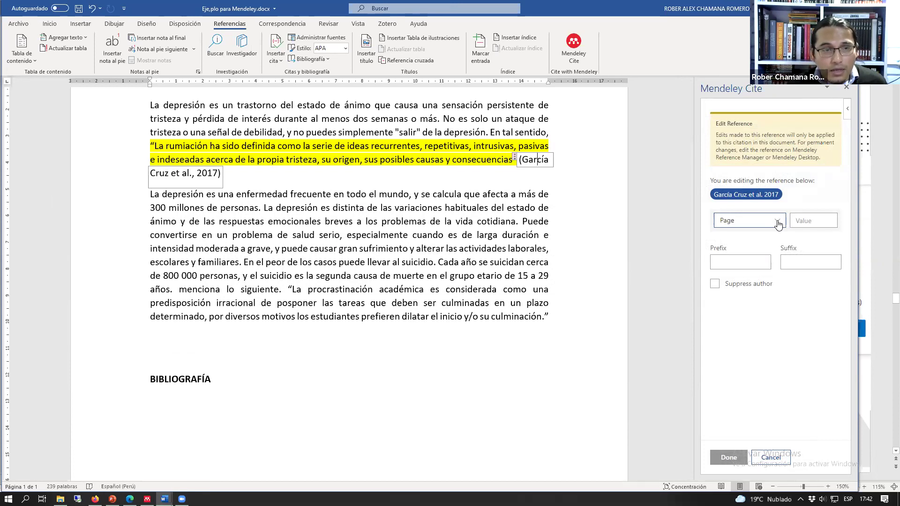
click(814, 221)
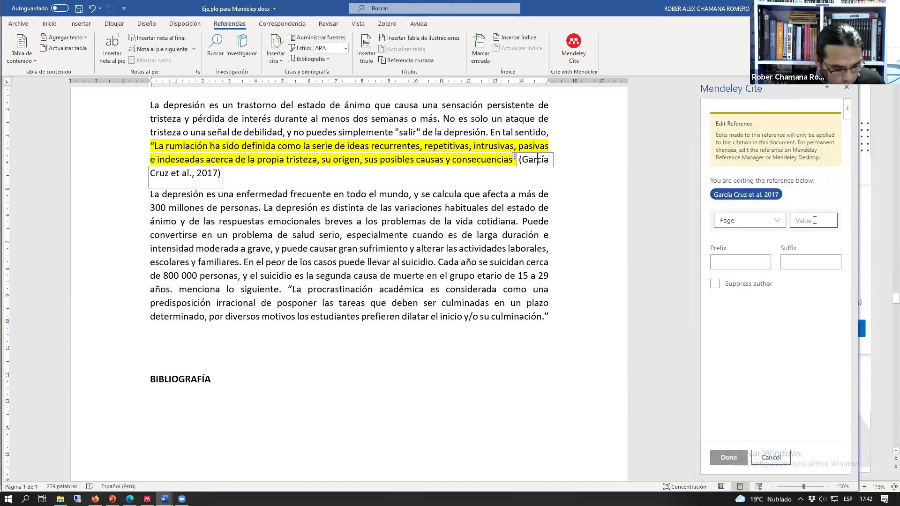
text(88)
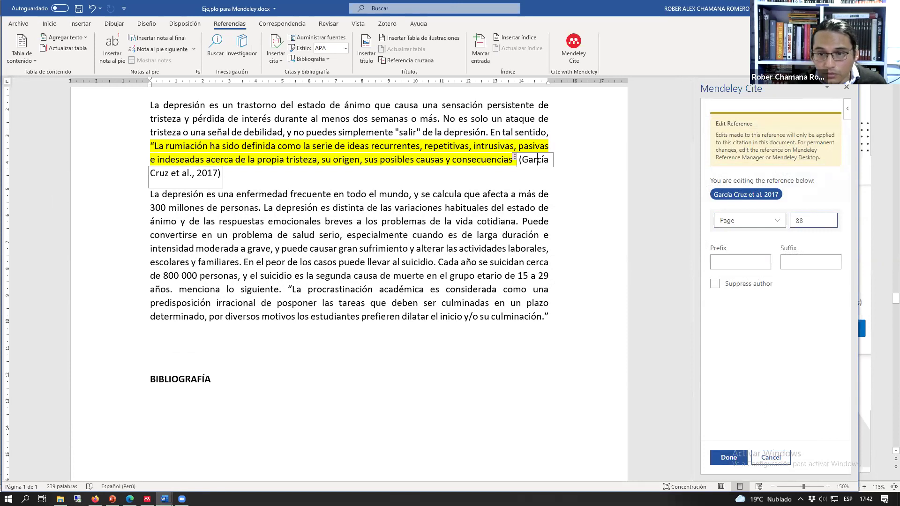
click(740, 459)
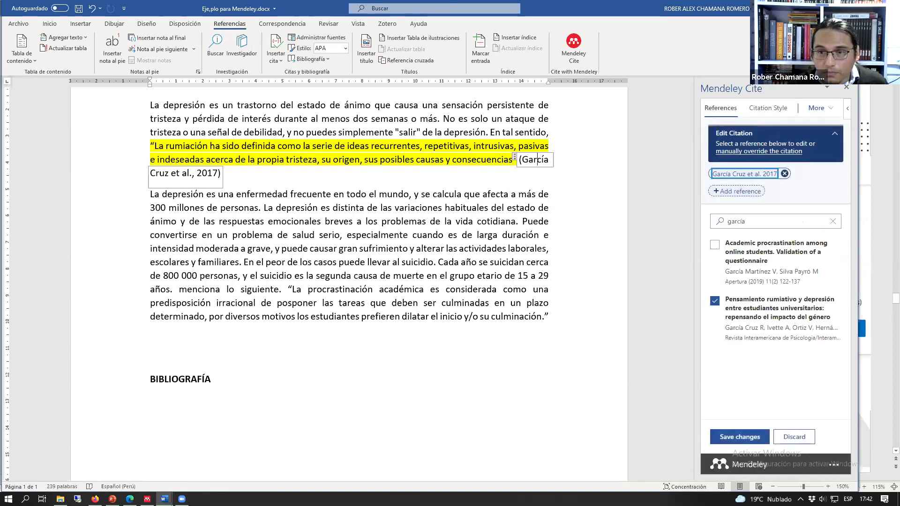
click(736, 440)
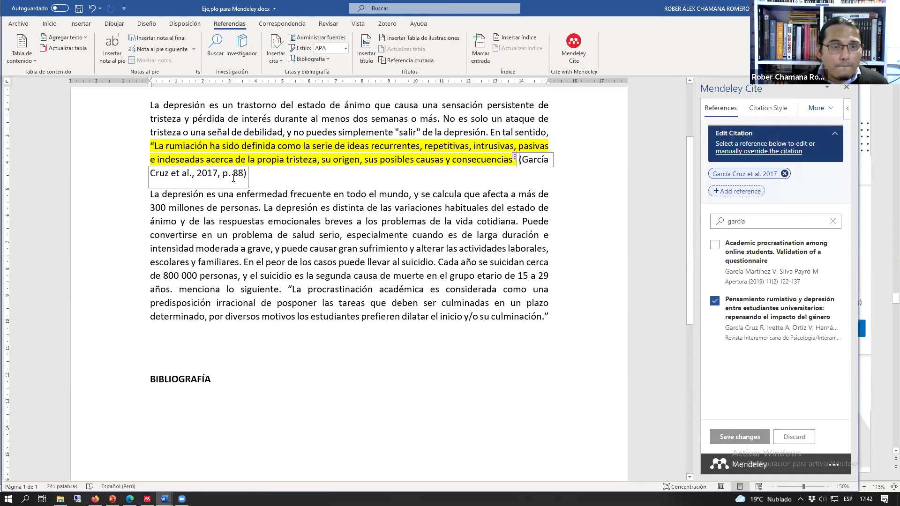
click(264, 174)
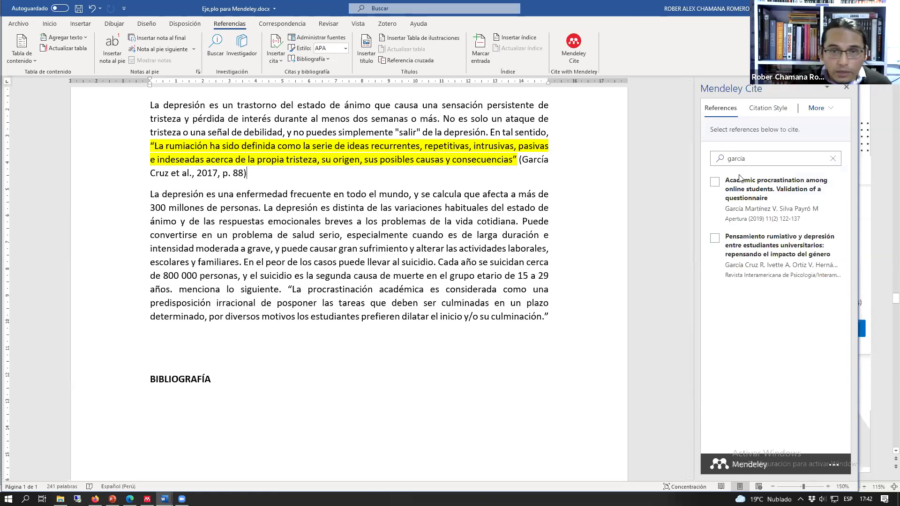
Step: Reopen the reference details of the citation after the highlighted quotation, view the available locator types, and cancel without changes
click(224, 173)
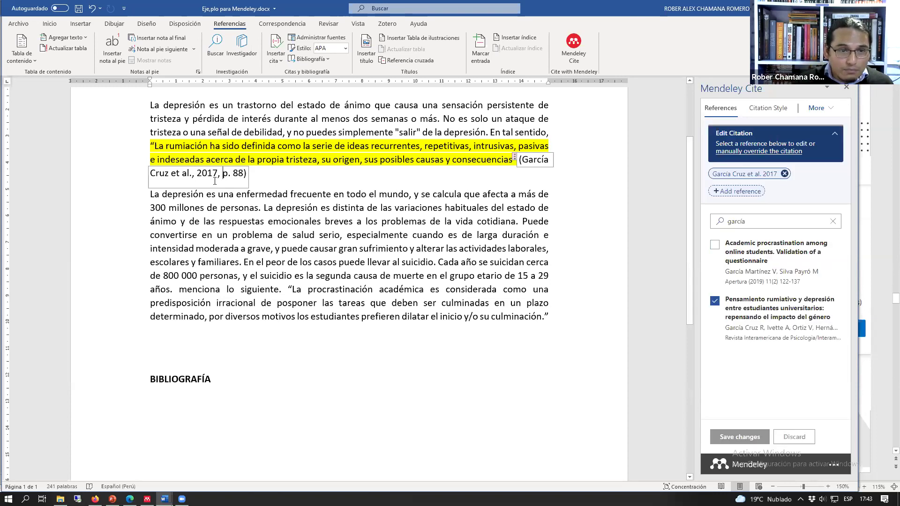
click(279, 177)
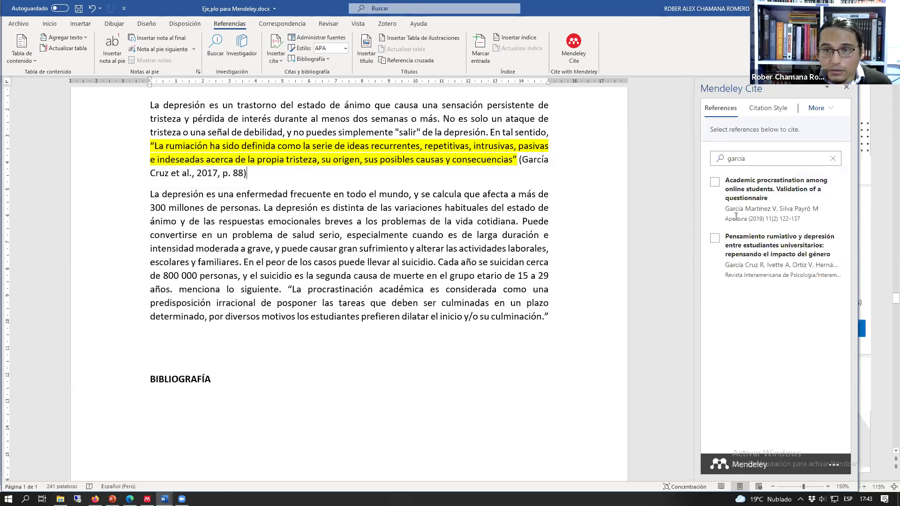
click(215, 174)
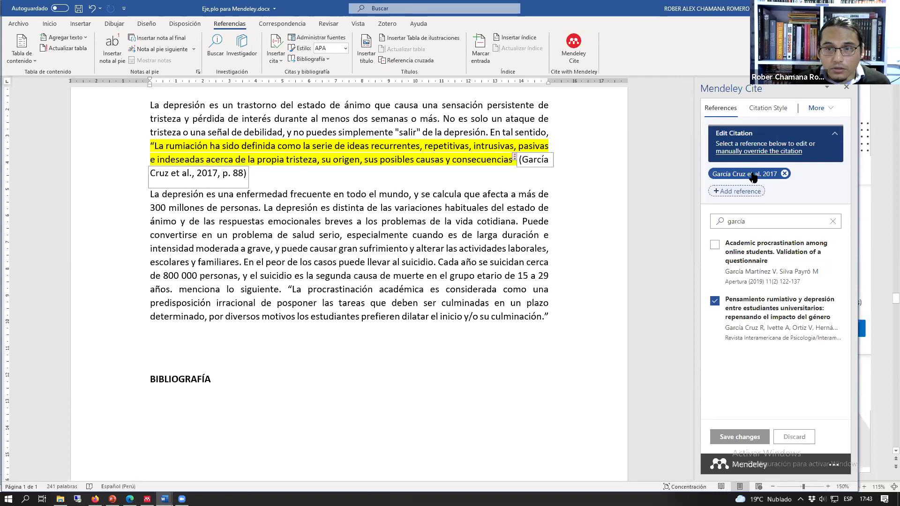
click(754, 176)
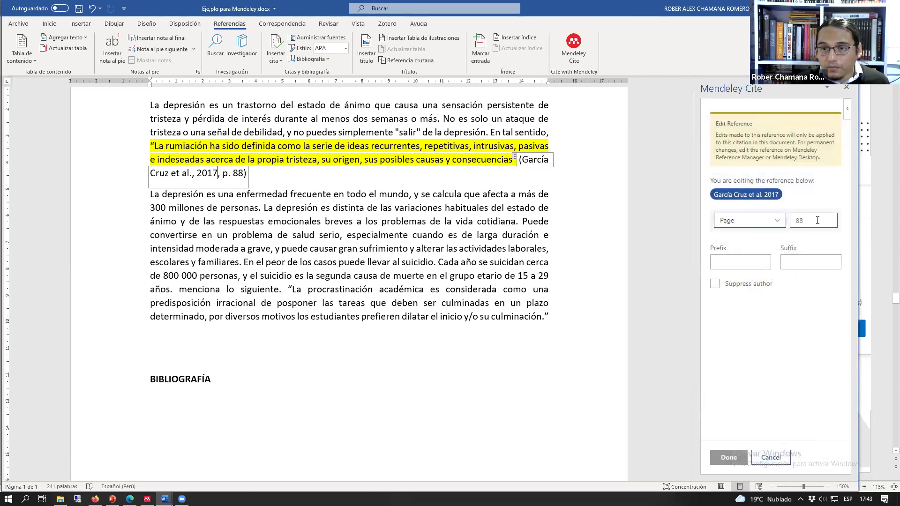
click(801, 220)
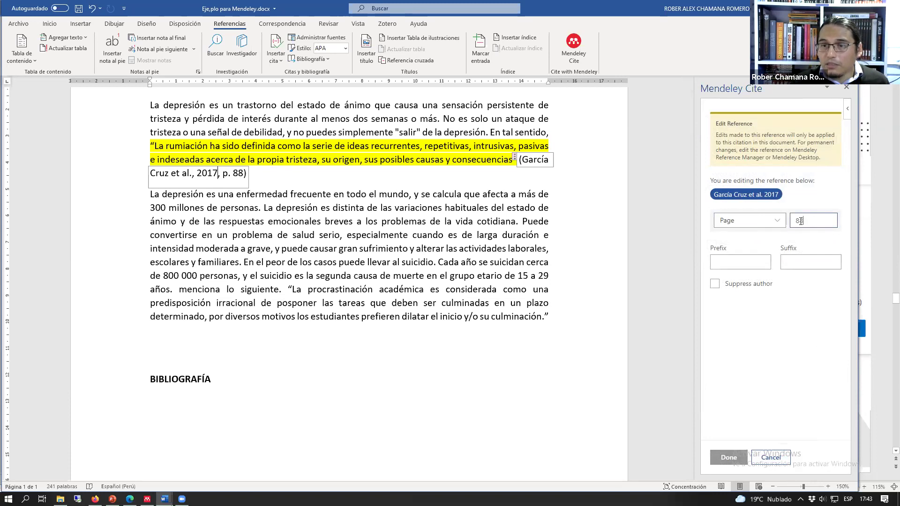
click(777, 223)
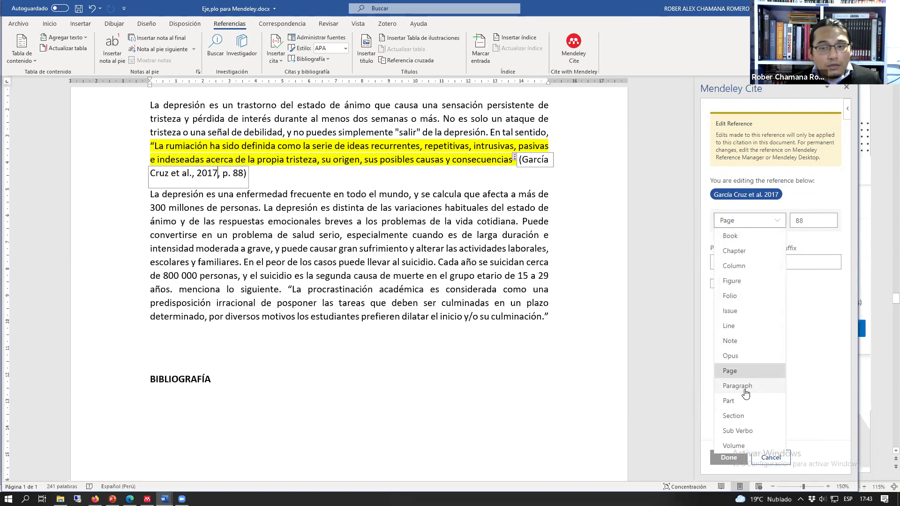
click(804, 238)
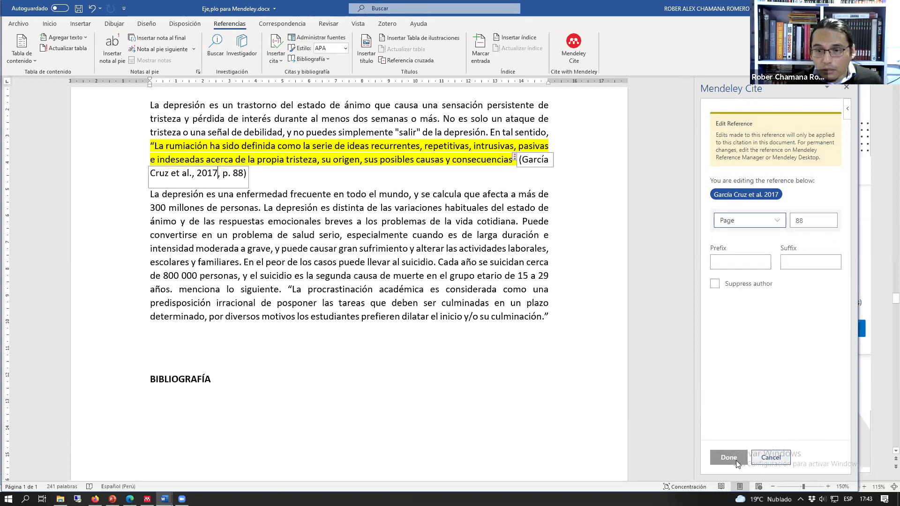
click(771, 457)
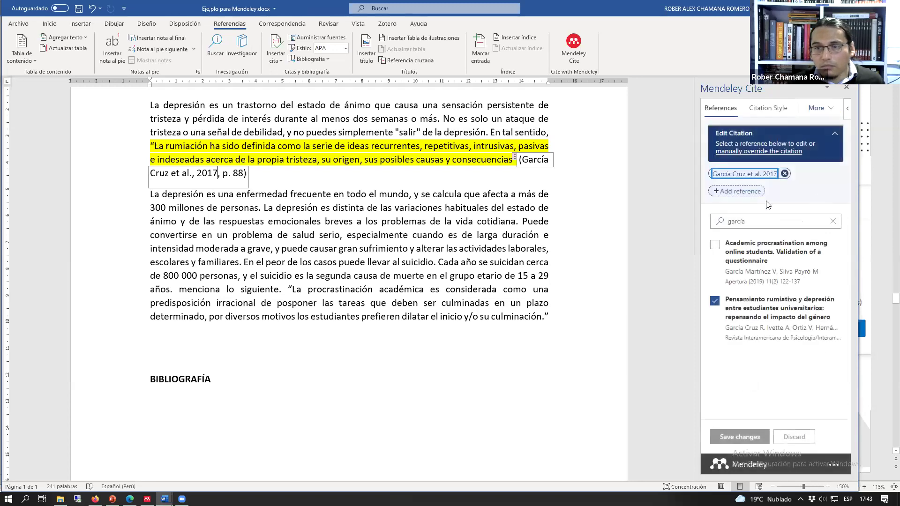
click(287, 189)
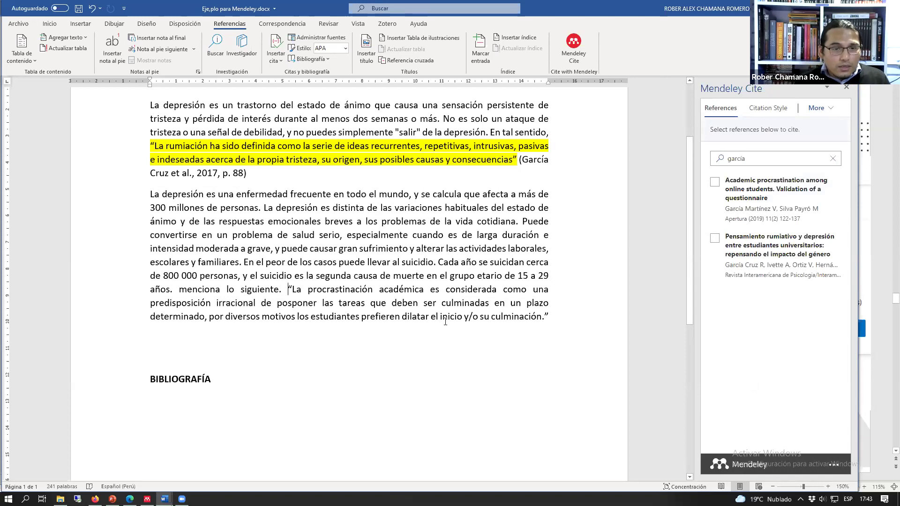
drag(293, 289, 539, 321)
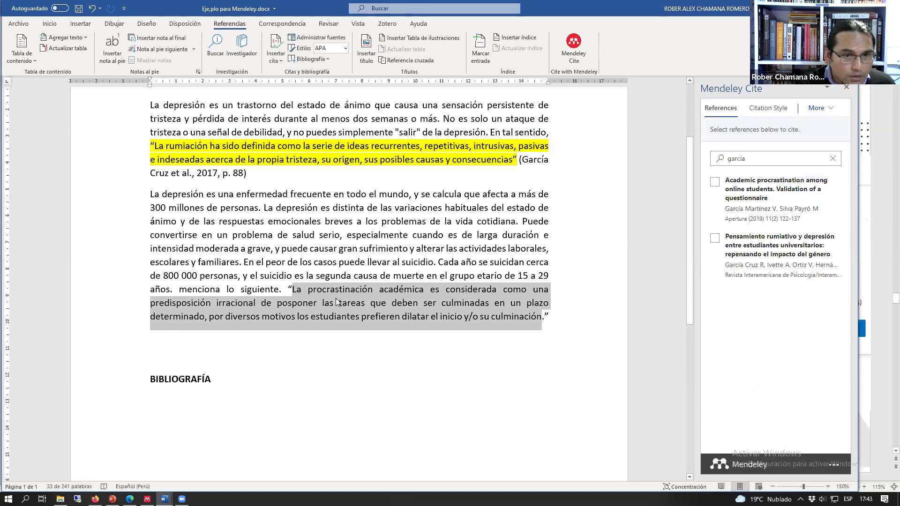
click(265, 177)
click(523, 162)
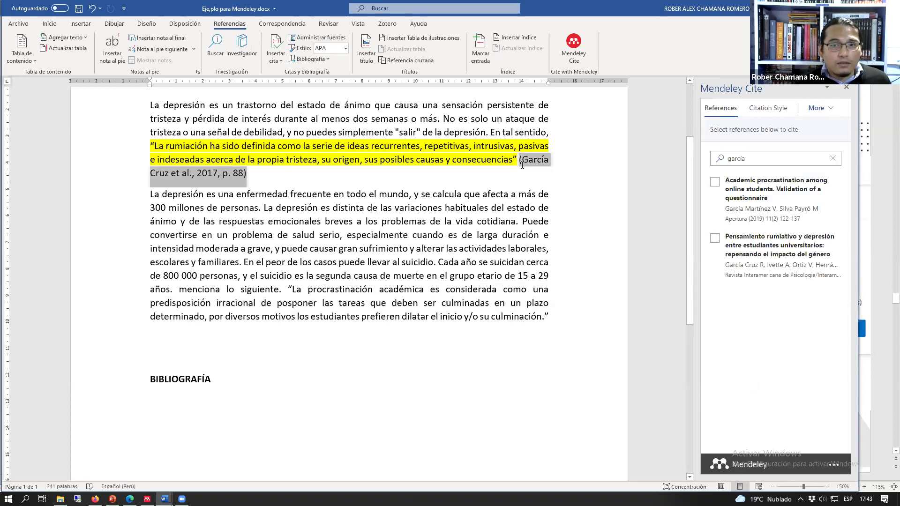
Step: Search by the first author's surname and insert the citation for "Procrastinación y Autoeficacia académica en estudiantes universitarios limeños" before the "La procrastinación académica" quotation
click(288, 288)
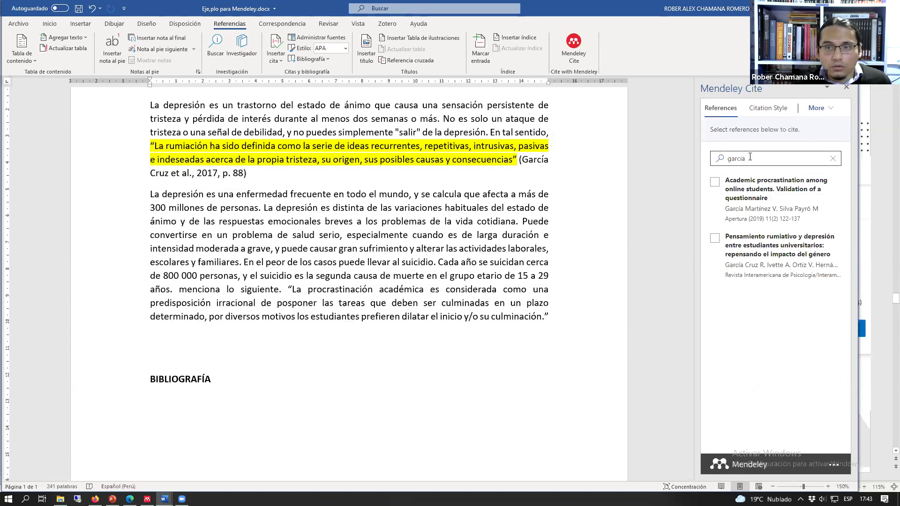
drag(748, 159, 565, 143)
text(busgos)
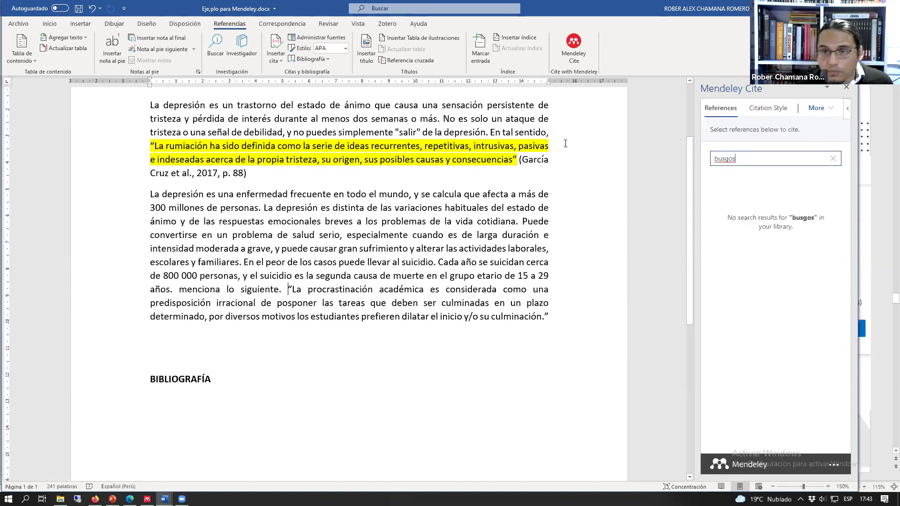
key(ctrl+a)
text(burgos)
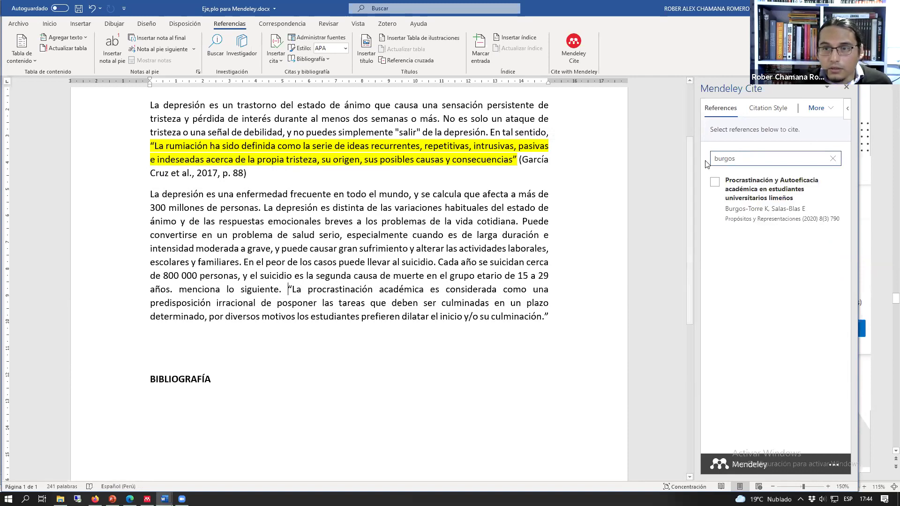
click(714, 182)
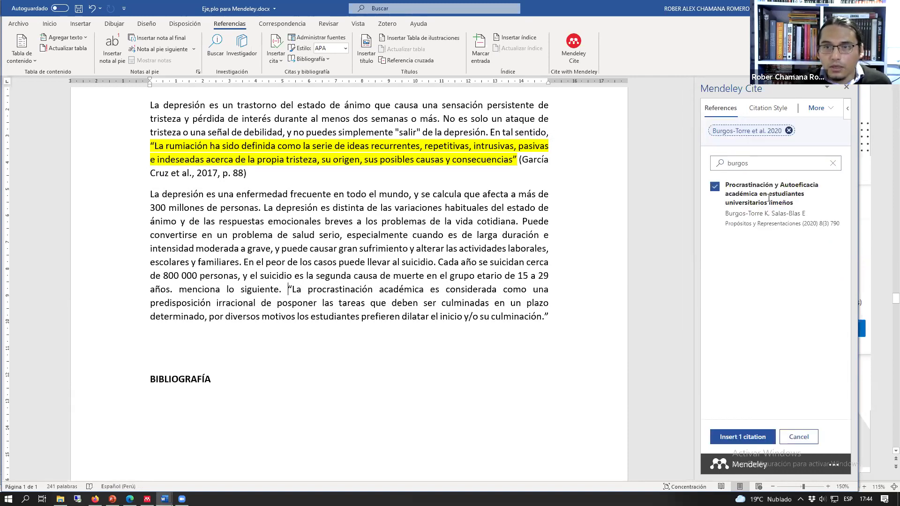
click(732, 437)
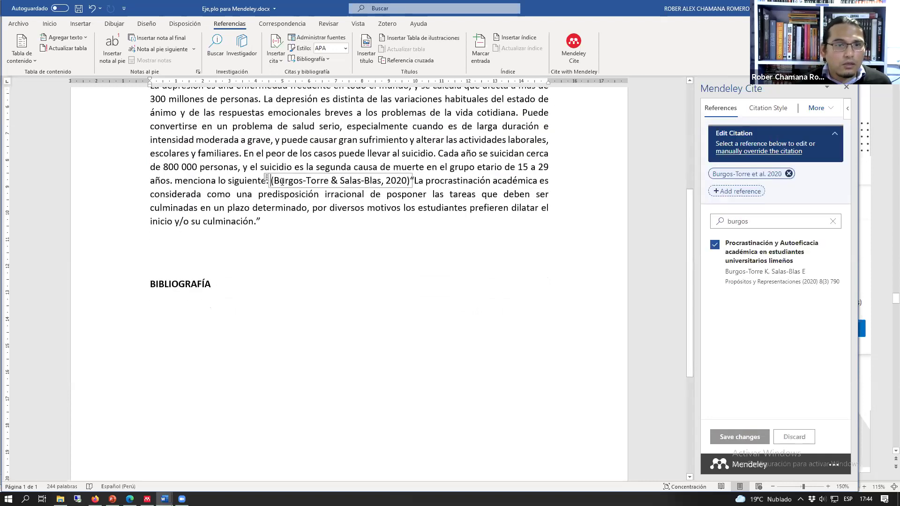
Step: Suppress the author in the citation before the "La procrastinación académica" quotation and save the change
click(427, 218)
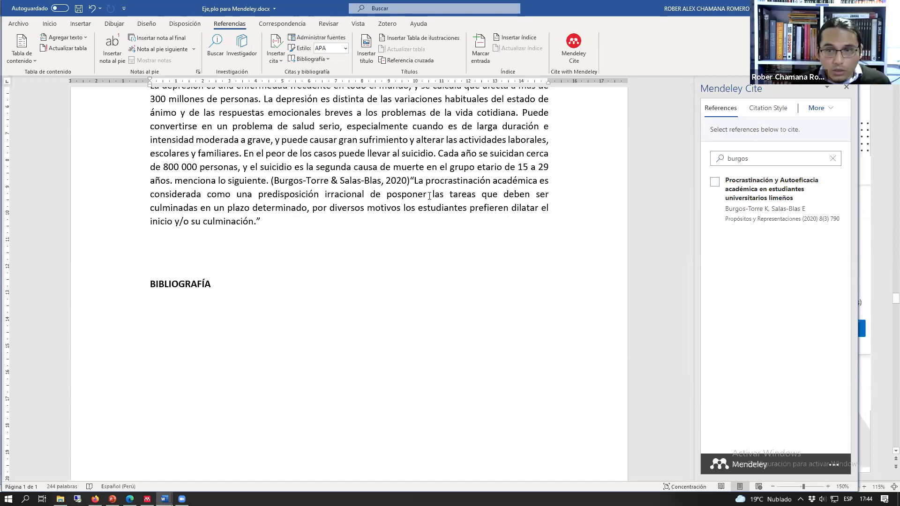
click(375, 182)
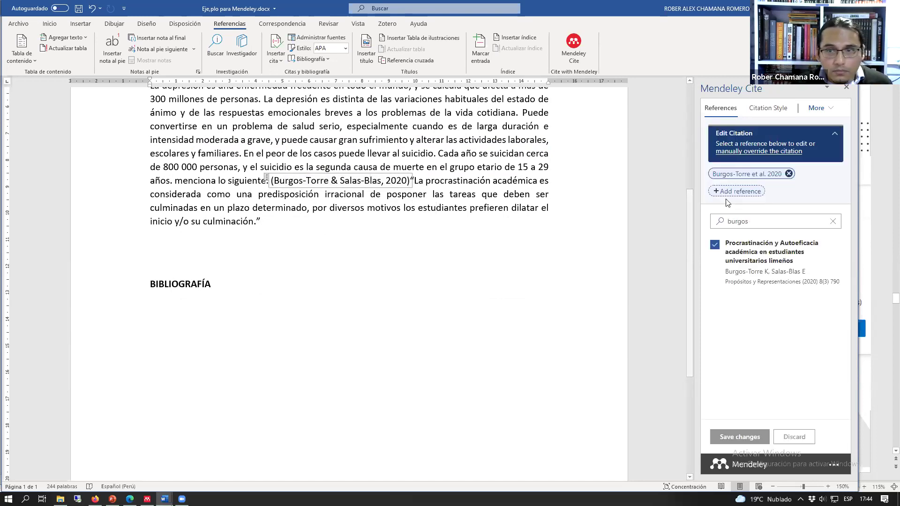
click(749, 176)
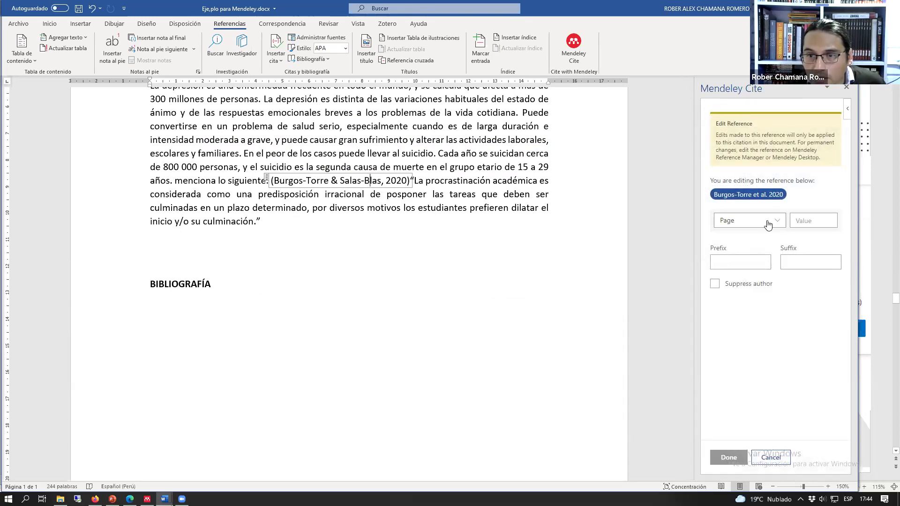
click(714, 285)
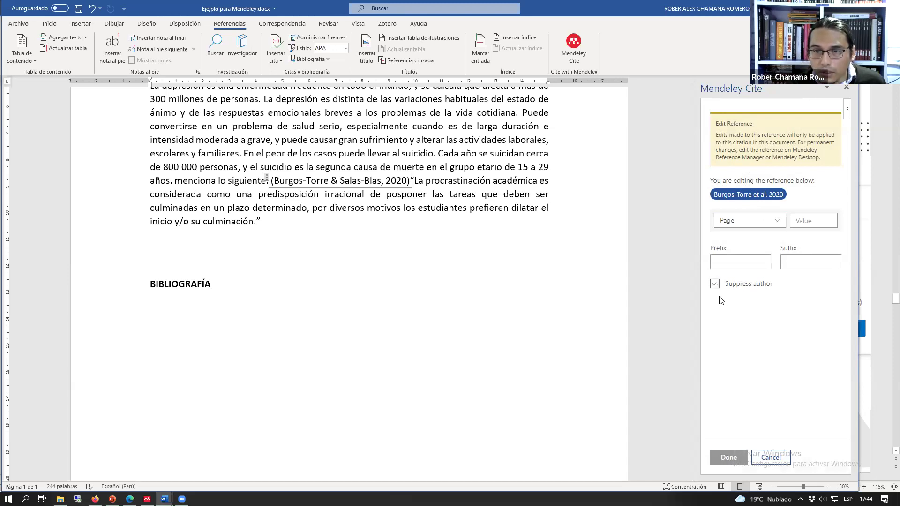
click(715, 285)
click(724, 456)
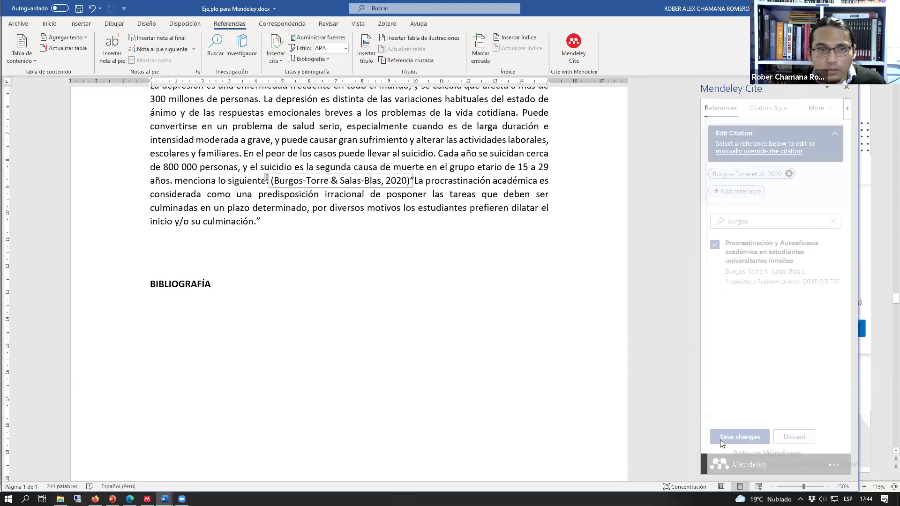
click(739, 436)
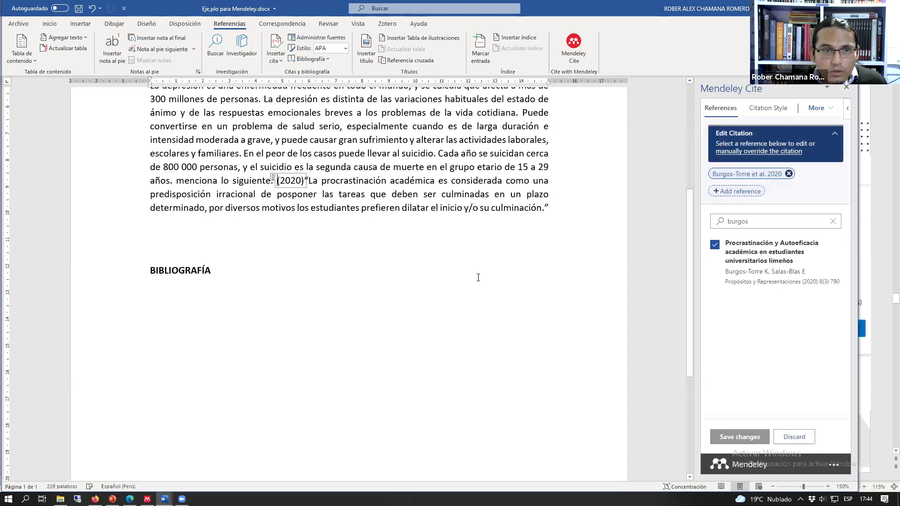
Step: Write the two authors' surnames joined by "y" before the (2020) citation, and add a space between the citation and the quotation
click(253, 181)
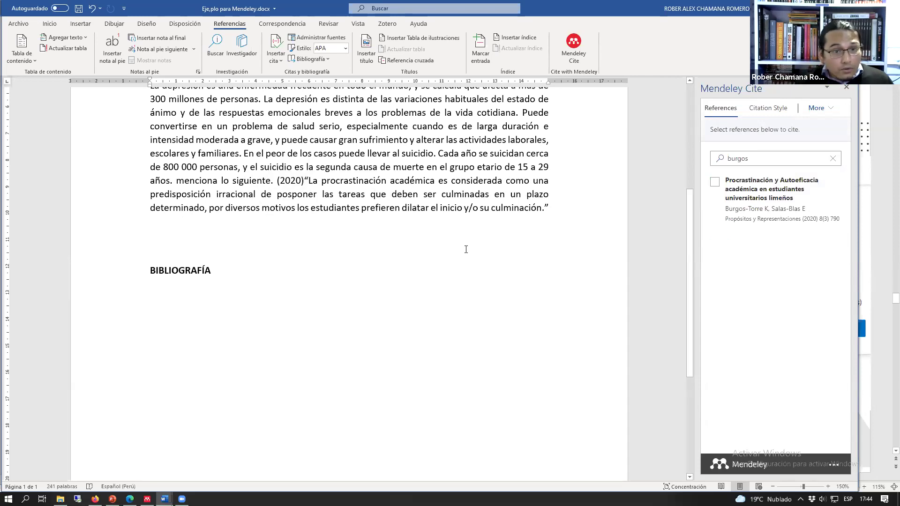
text(Burgos)
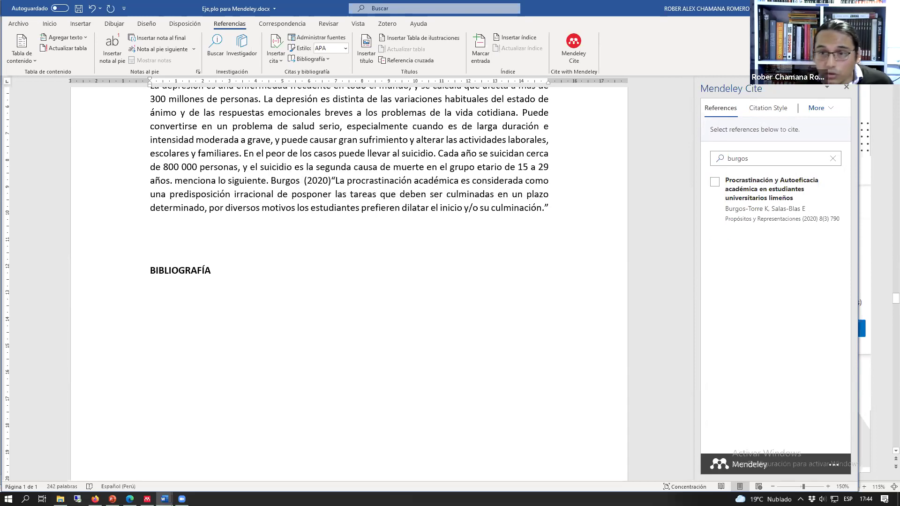
key(Left)
text(-Torres)
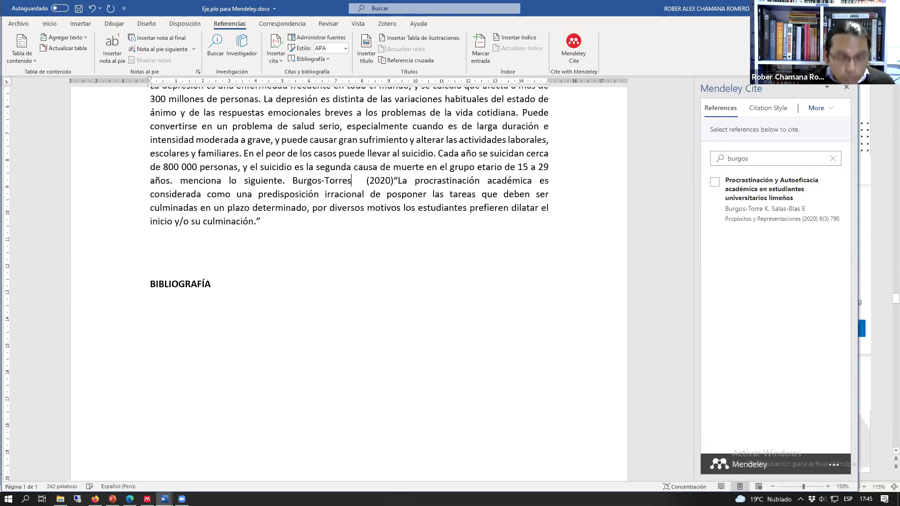
text( y Salas Blas)
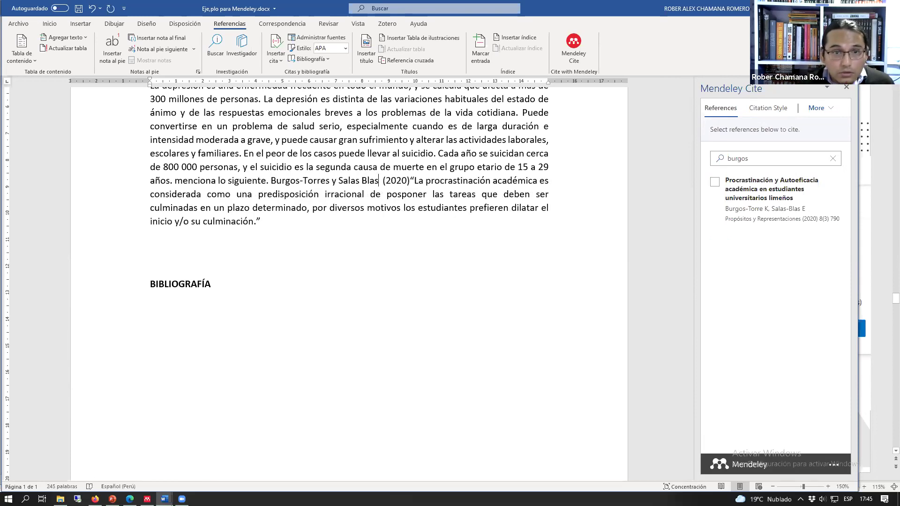
click(415, 180)
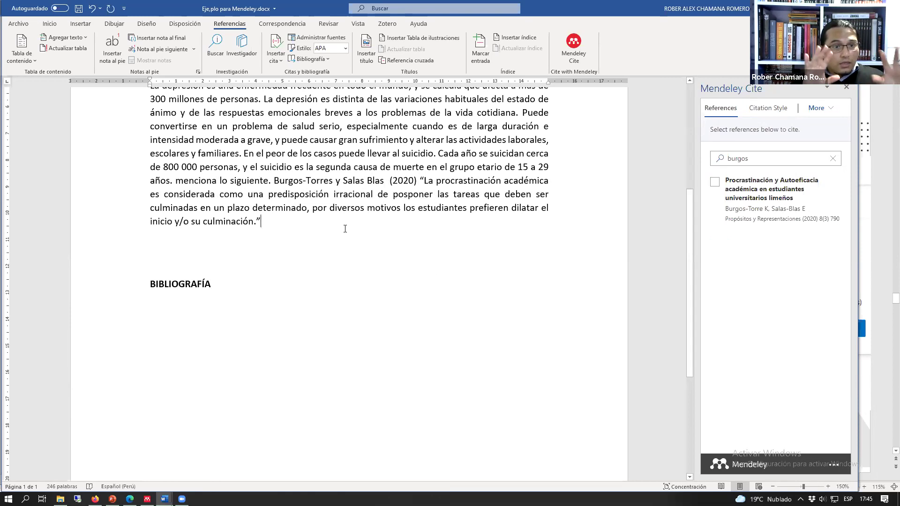
Step: Highlight the passage from the authors' surnames to the end of the "La procrastinación académica" quotation in yellow
scroll(325, 185, up, 3)
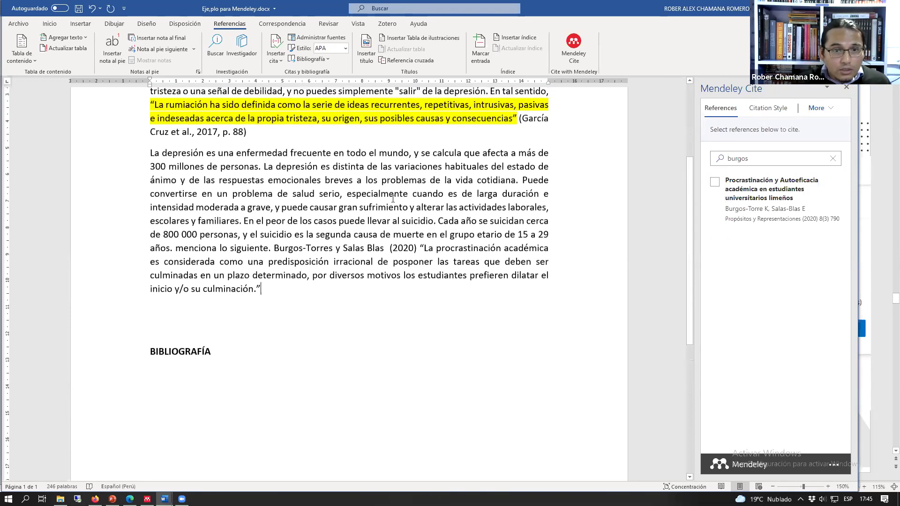
drag(263, 289, 274, 248)
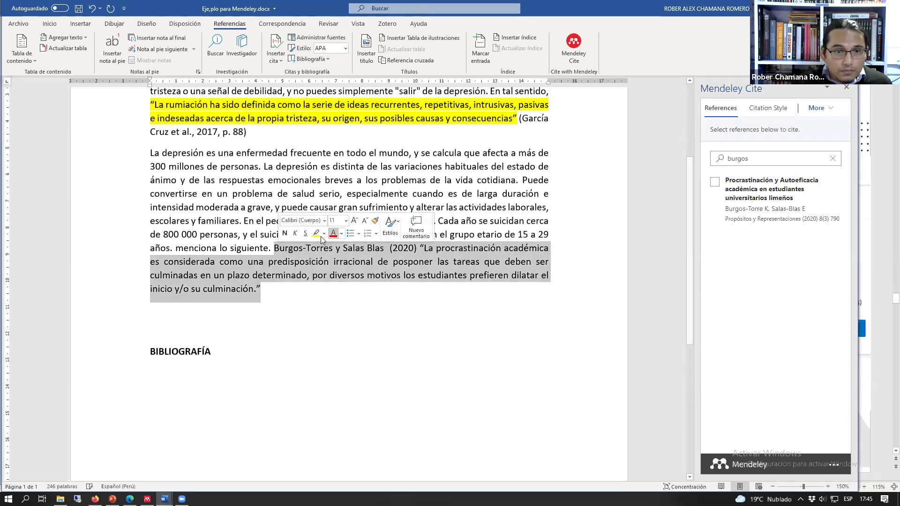
click(320, 236)
Step: Remove the highlight from the authors' surnames and the (2020) citation, keeping only the quotation highlighted
scroll(396, 313, up, 2)
drag(262, 323, 274, 282)
click(420, 285)
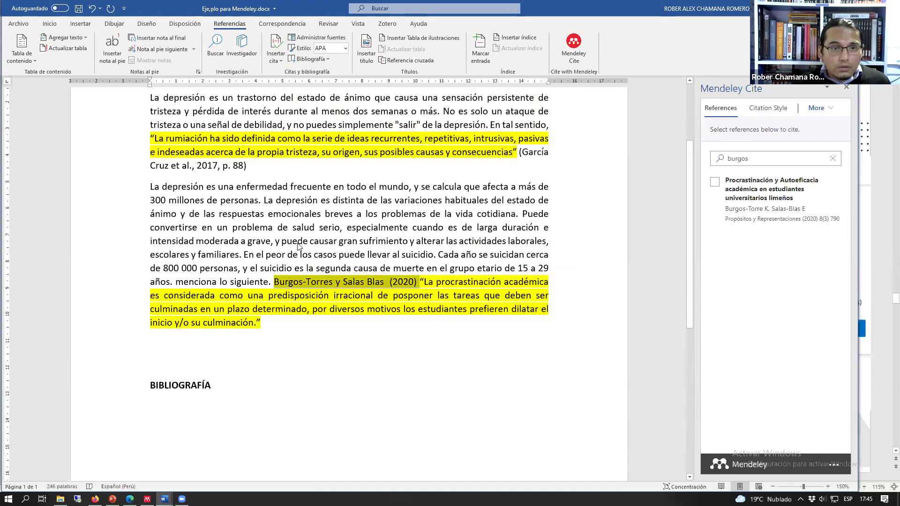
click(49, 23)
click(193, 56)
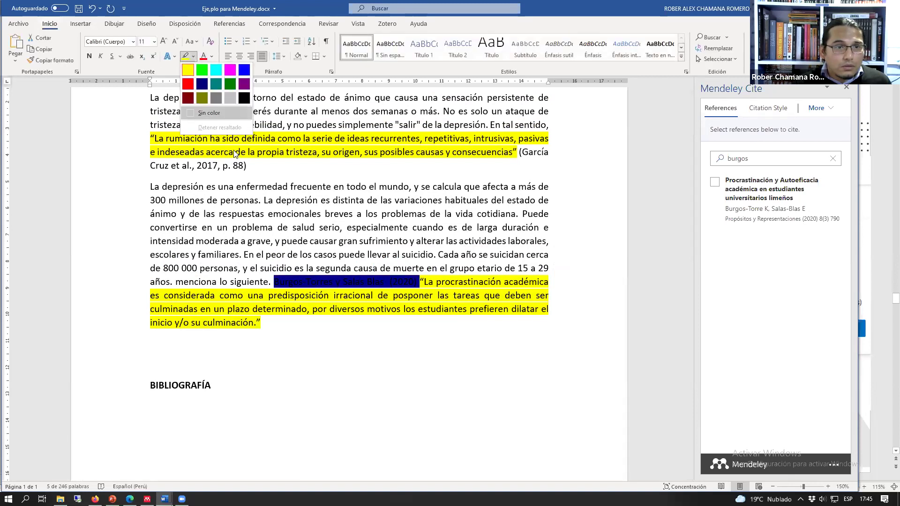
click(216, 115)
click(364, 351)
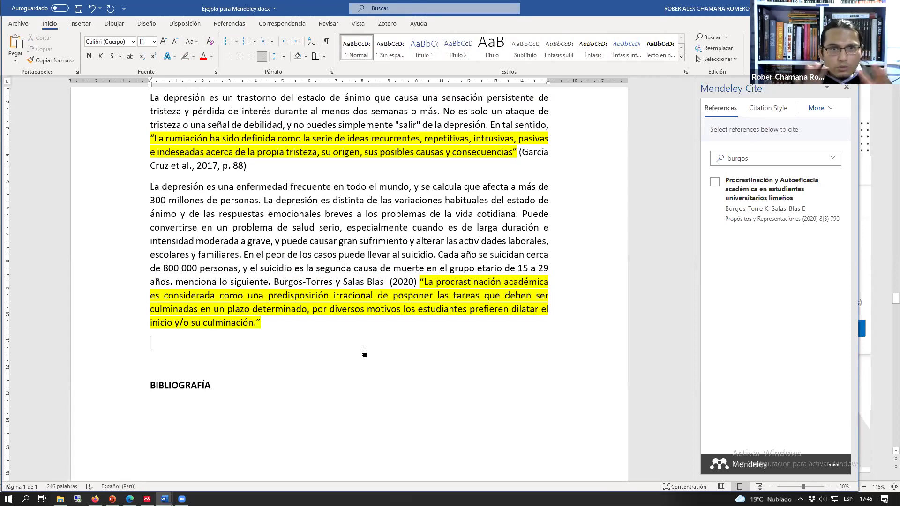
Step: Insert the Mendeley bibliography on the empty line below the BIBLIOGRAFÍA heading
scroll(365, 351, down, 3)
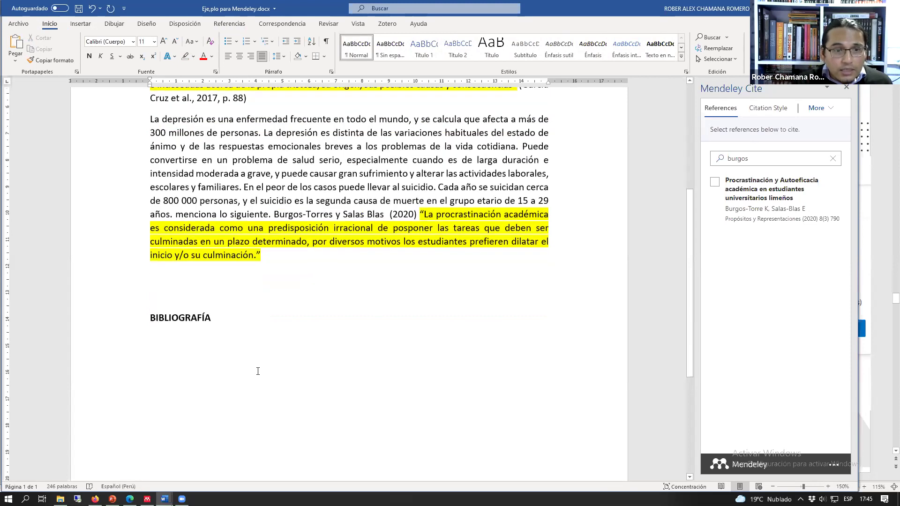
click(184, 311)
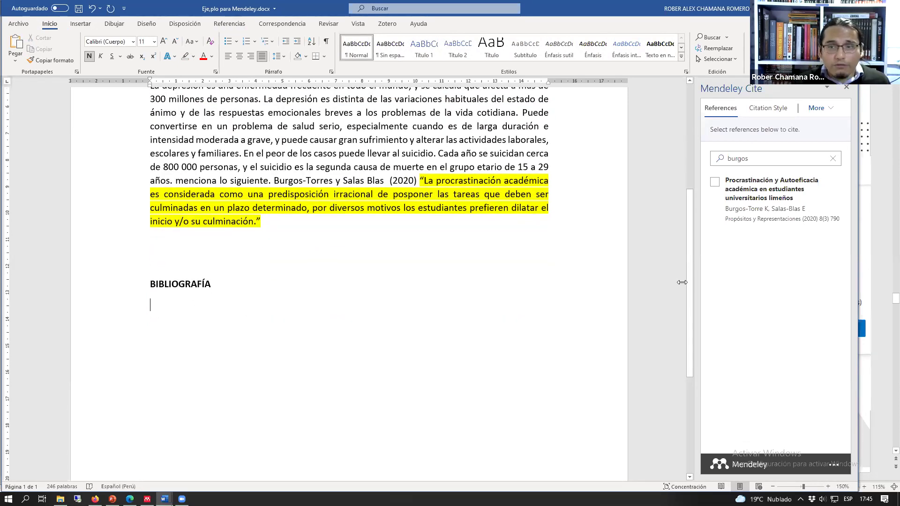
click(739, 155)
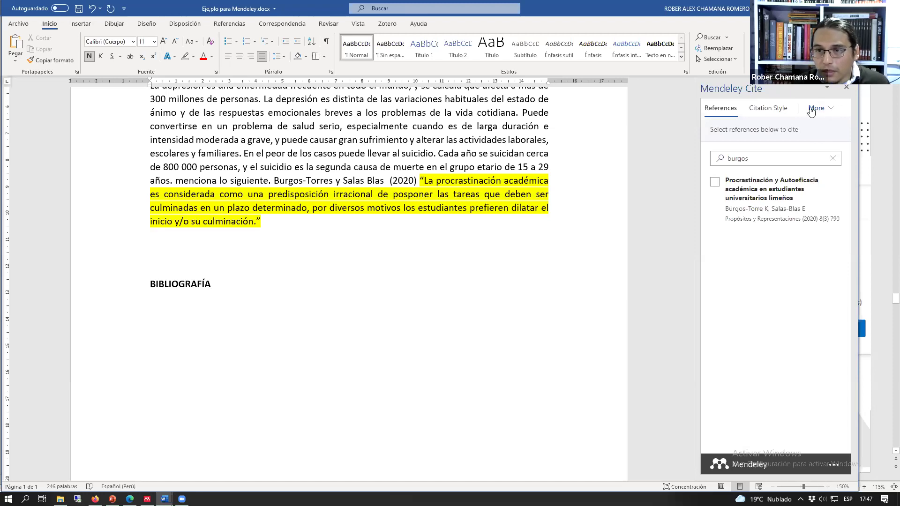
click(825, 113)
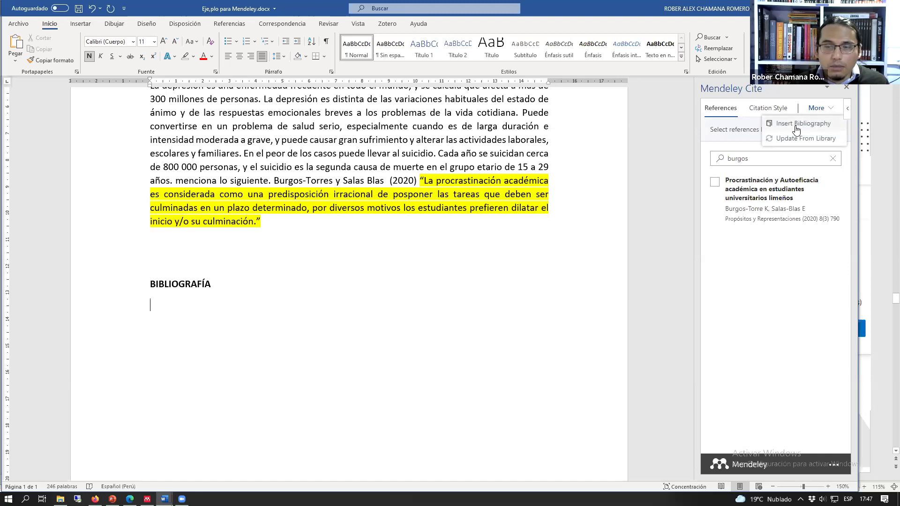
click(795, 124)
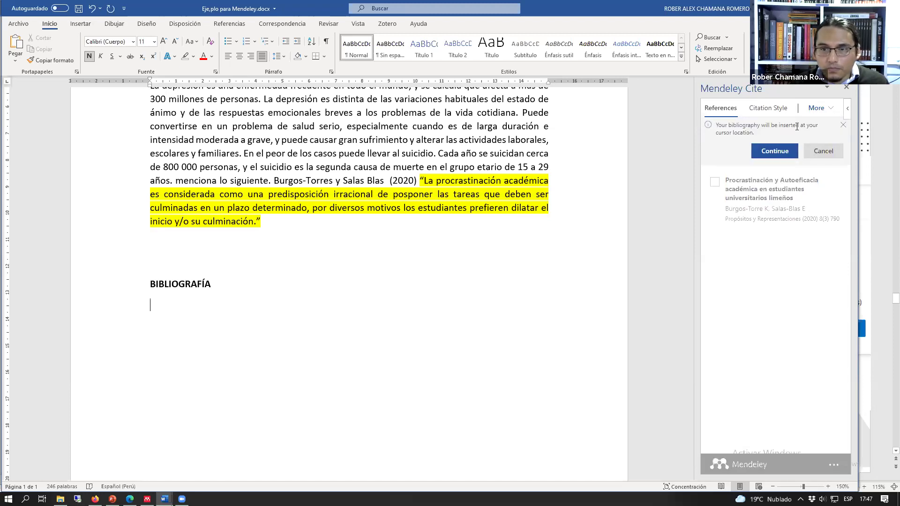
click(770, 151)
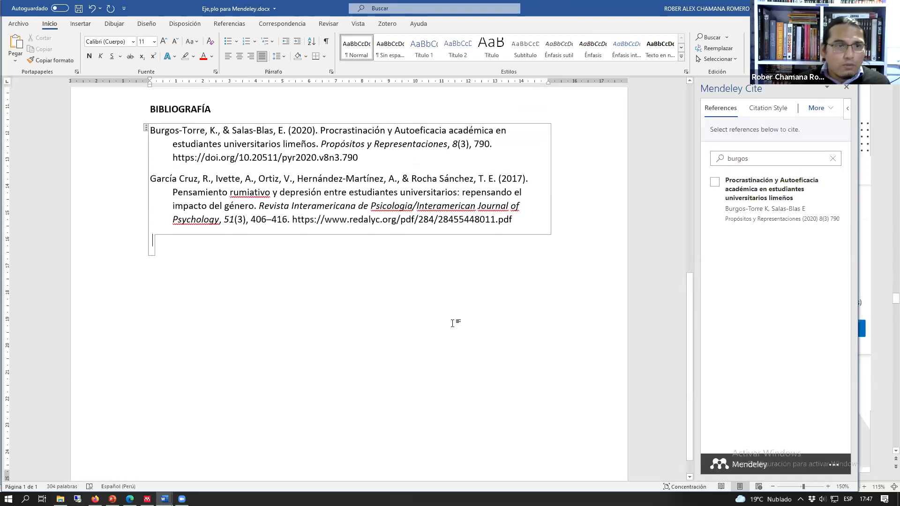
Step: Correct the first author's surname before the (2020) citation by deleting its final "s" to match the bibliography entry
scroll(474, 335, up, 2)
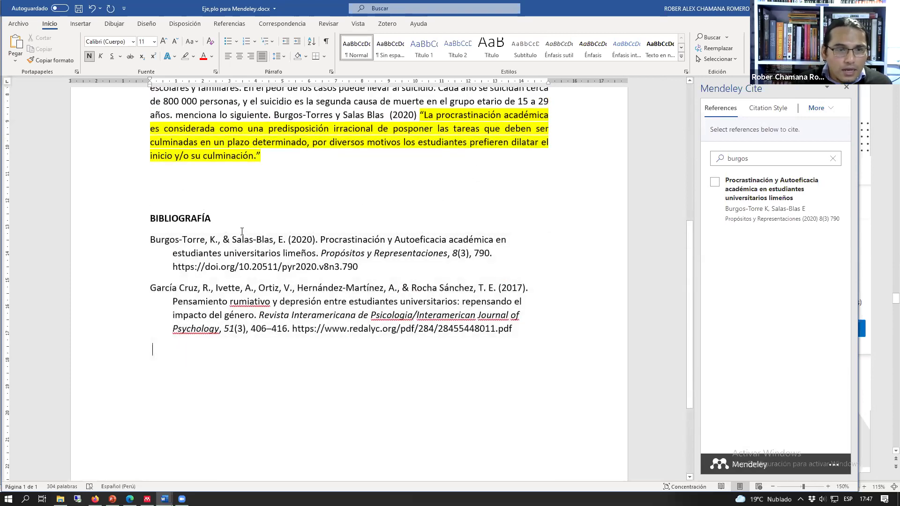
scroll(562, 304, up, 1)
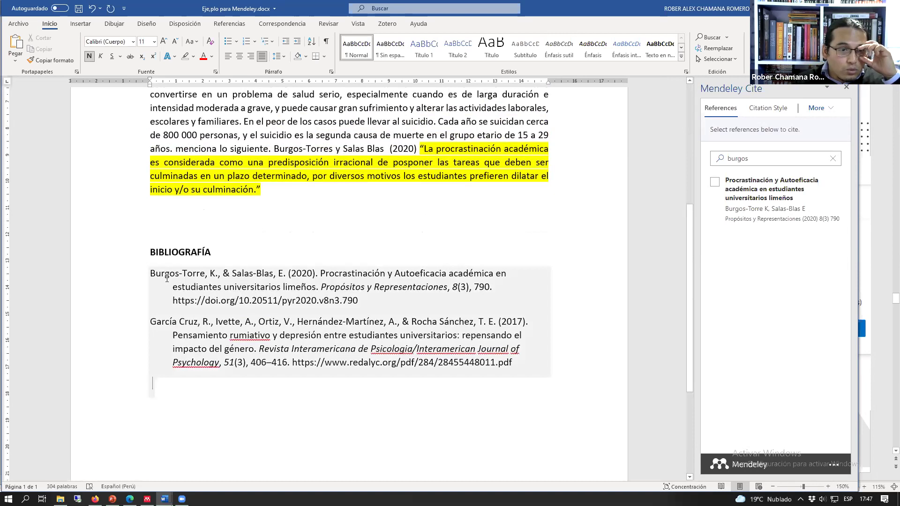
click(332, 150)
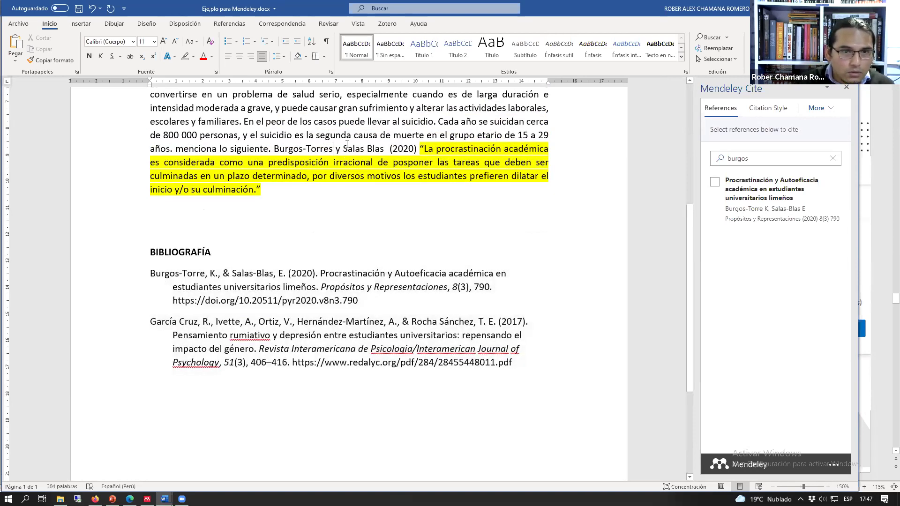
key(BackSpace)
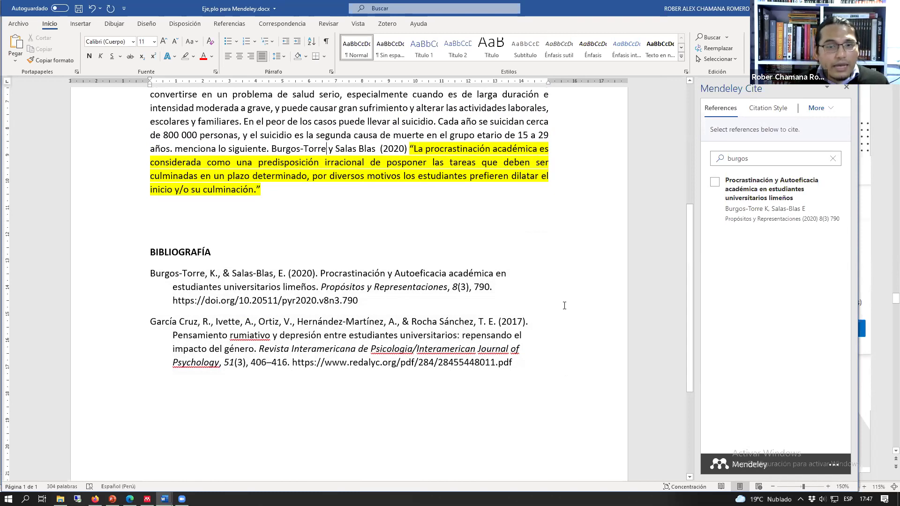
Step: Look over the available citation styles and the additional bibliography options in Mendeley Cite
click(772, 111)
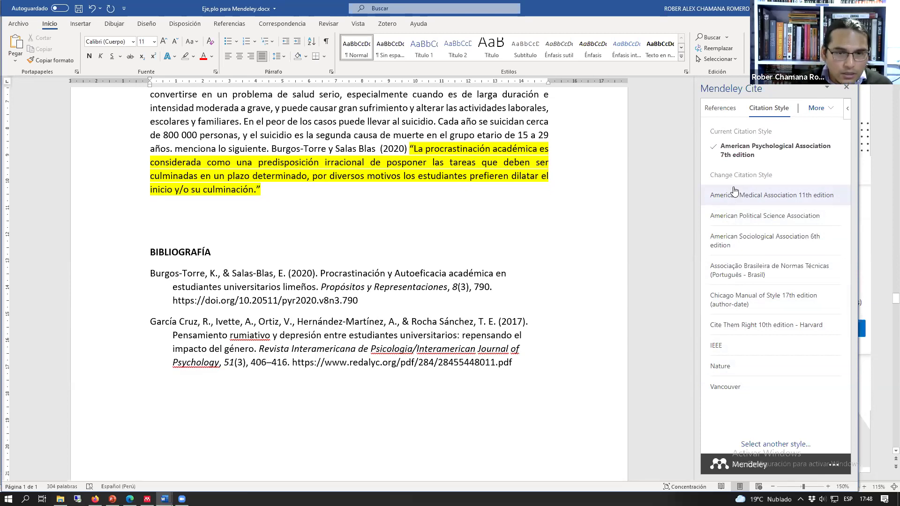
click(819, 109)
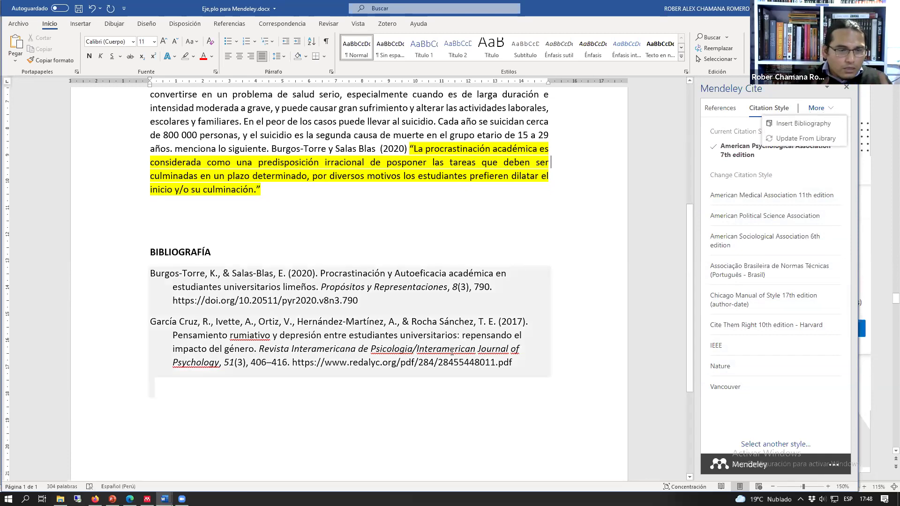
scroll(515, 250, down, 1)
scroll(515, 251, up, 3)
scroll(518, 328, down, 3)
Step: Select the whole bibliography block and remove its content control so the entries become ordinary text
click(522, 363)
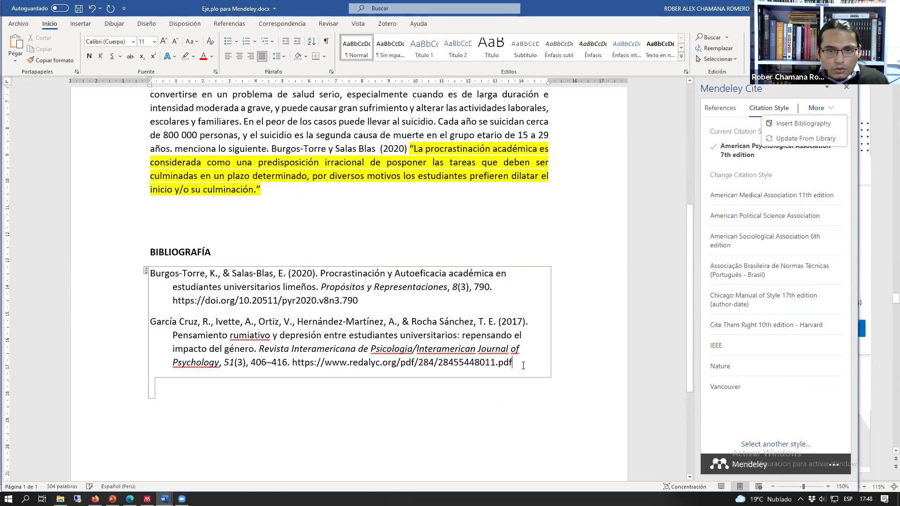
drag(522, 365, 150, 271)
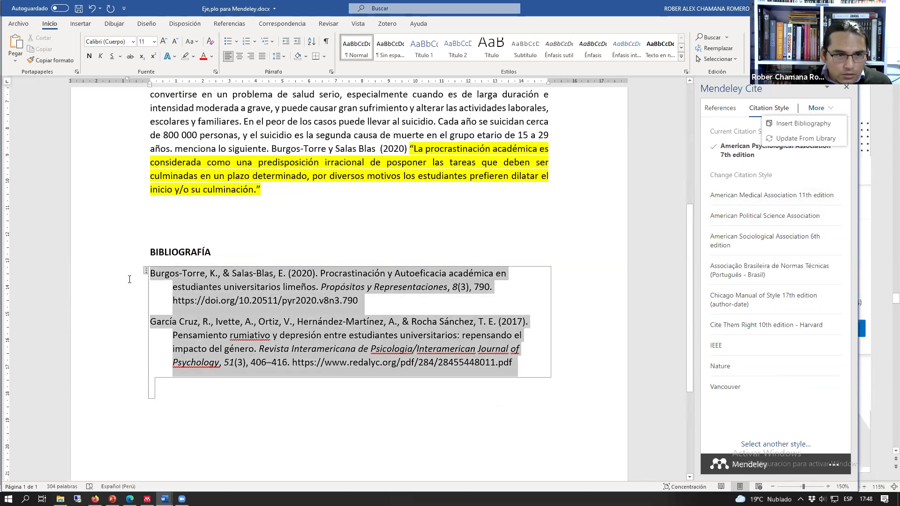
click(567, 328)
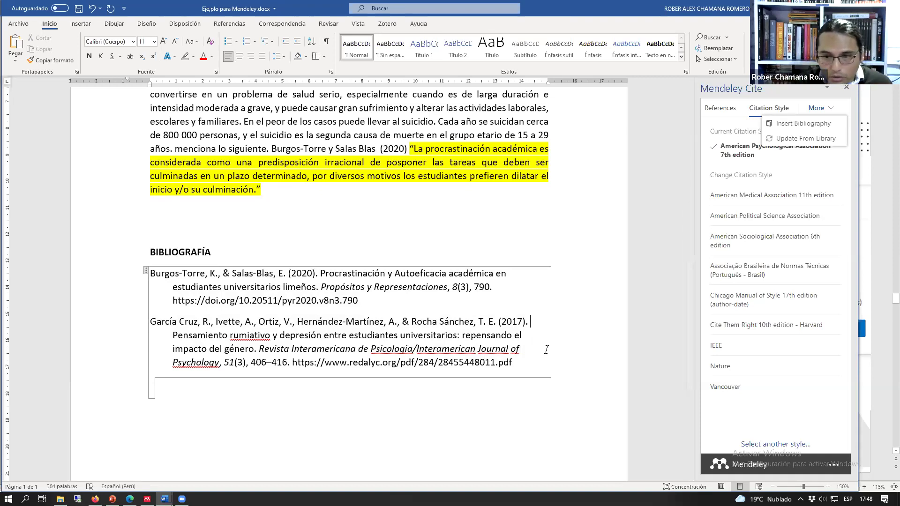
click(146, 271)
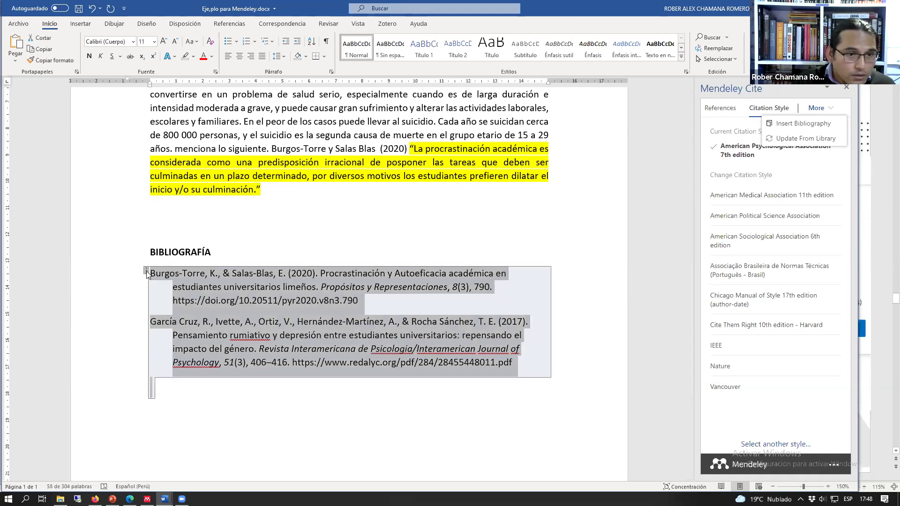
click(146, 273)
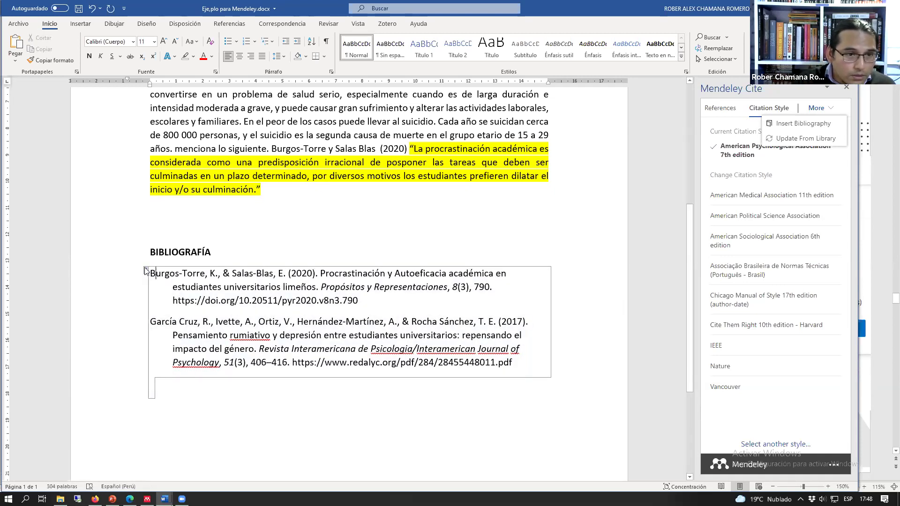
click(145, 271)
right_click(155, 271)
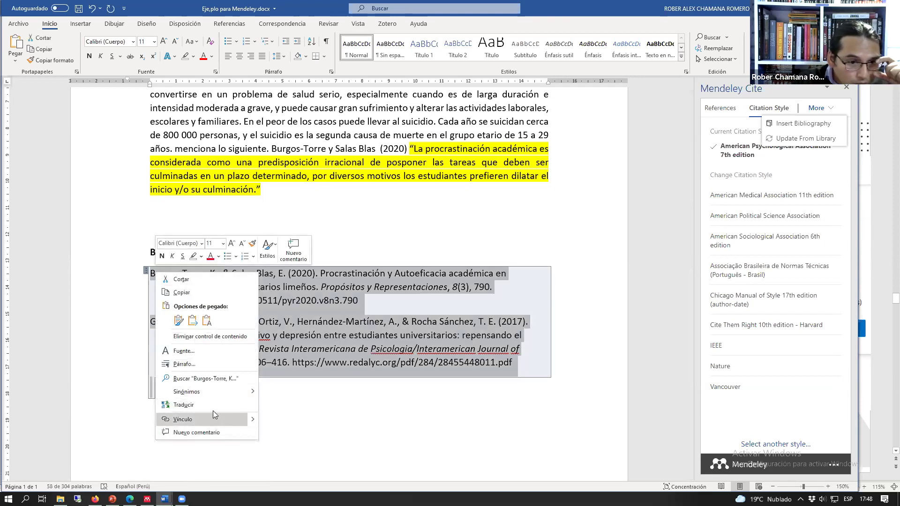
click(206, 337)
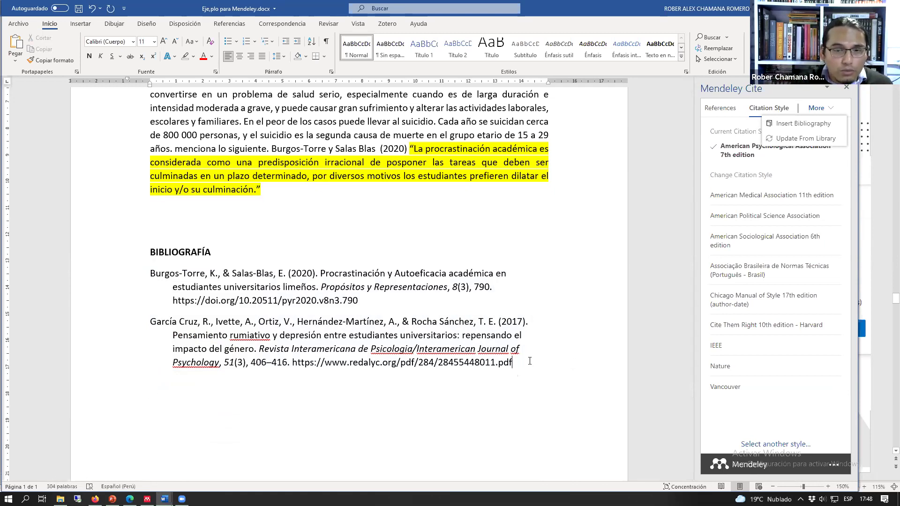
Step: Justify both entries of the bibliography below the BIBLIOGRAFÍA heading
drag(529, 361, 150, 272)
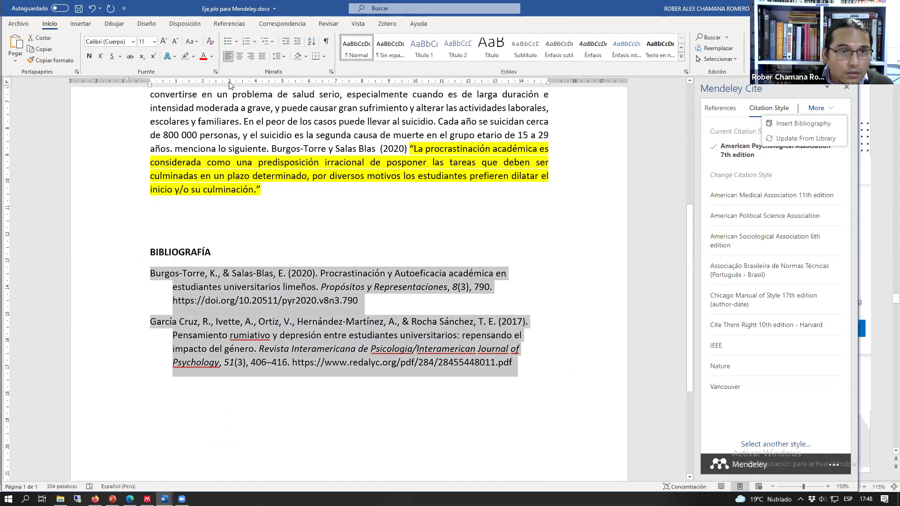
click(262, 57)
click(403, 230)
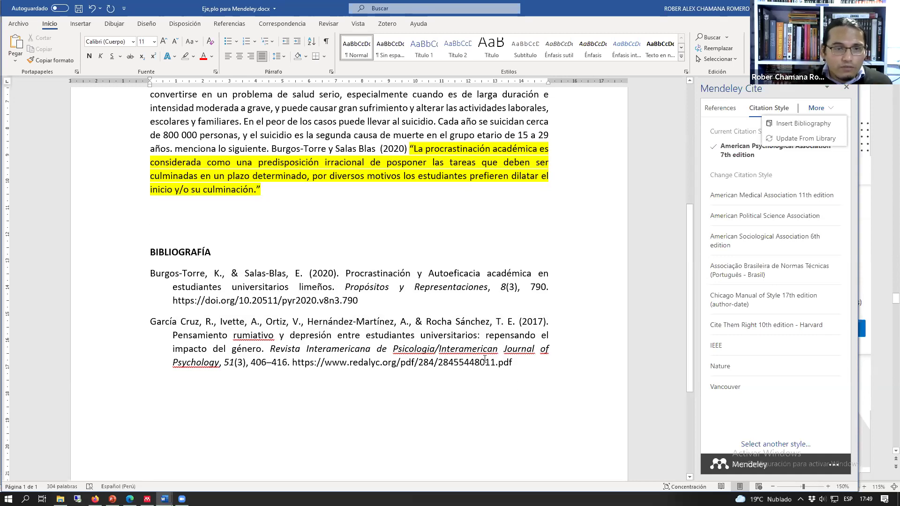
scroll(378, 333, up, 3)
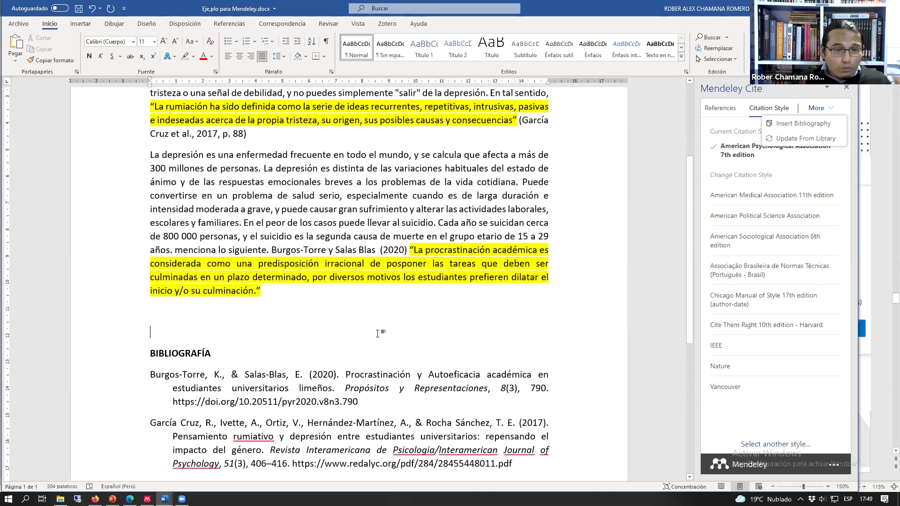
scroll(377, 333, down, 1)
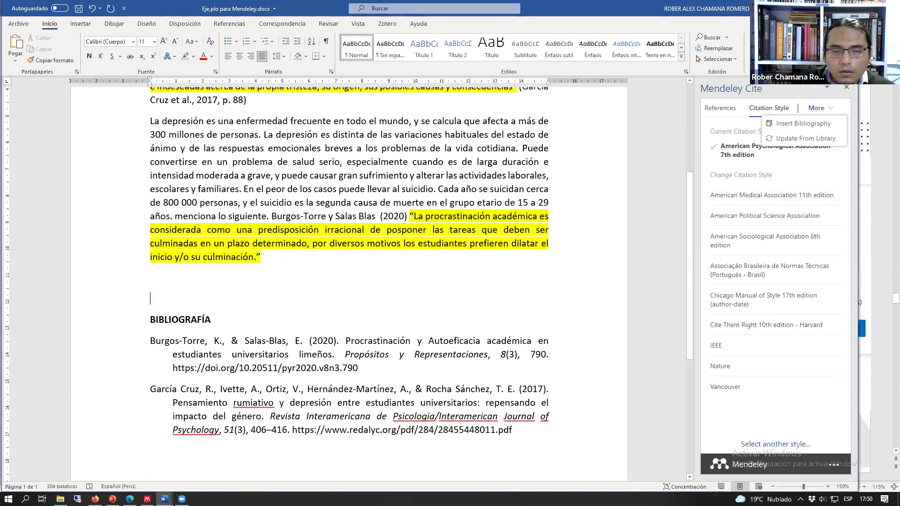
Step: Switch to Mendeley Reference Manager, return to the library and list all references without the "garcía" search filter
mouse_move(146, 499)
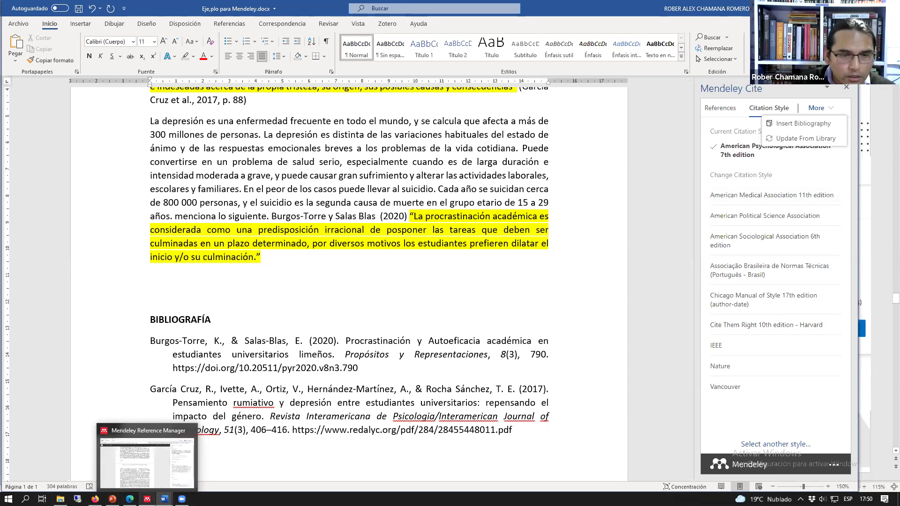
click(147, 462)
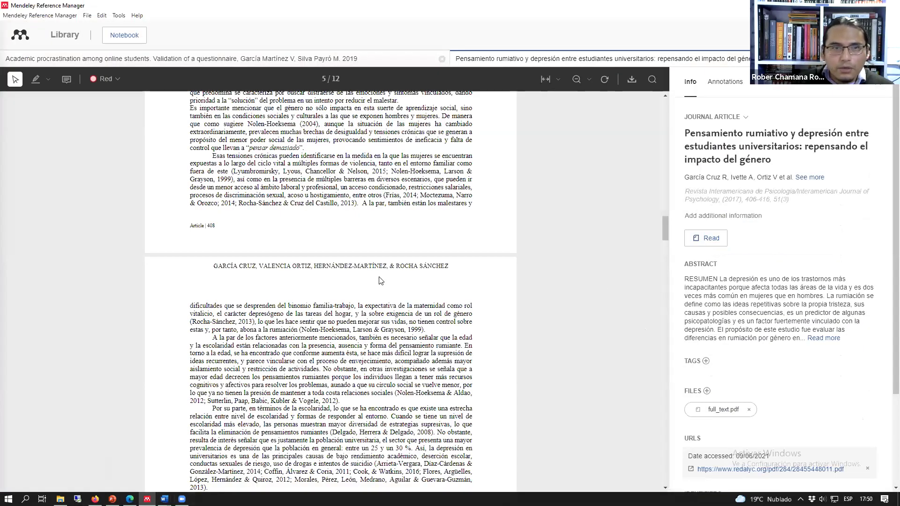
click(65, 36)
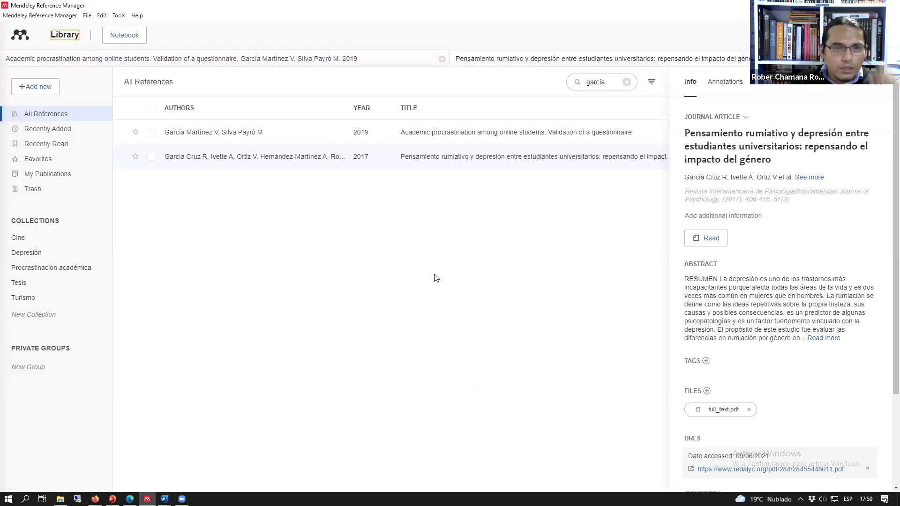
click(162, 197)
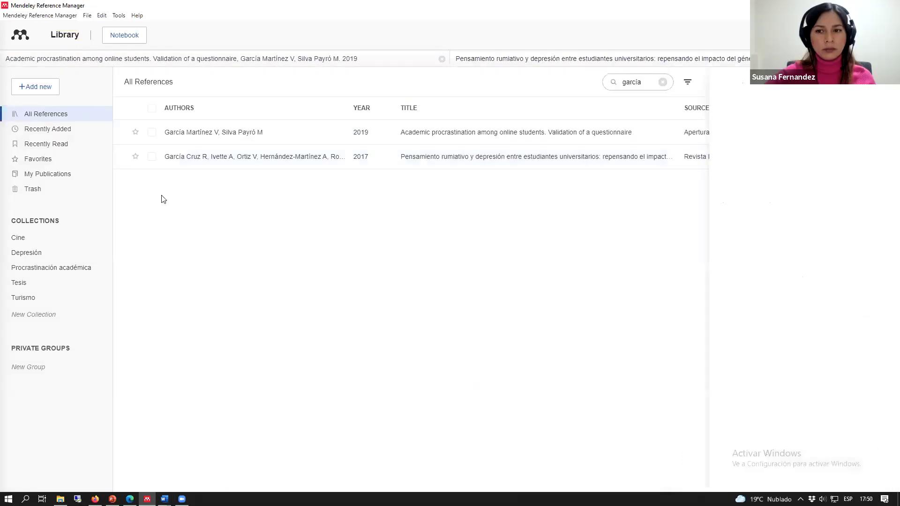
click(40, 119)
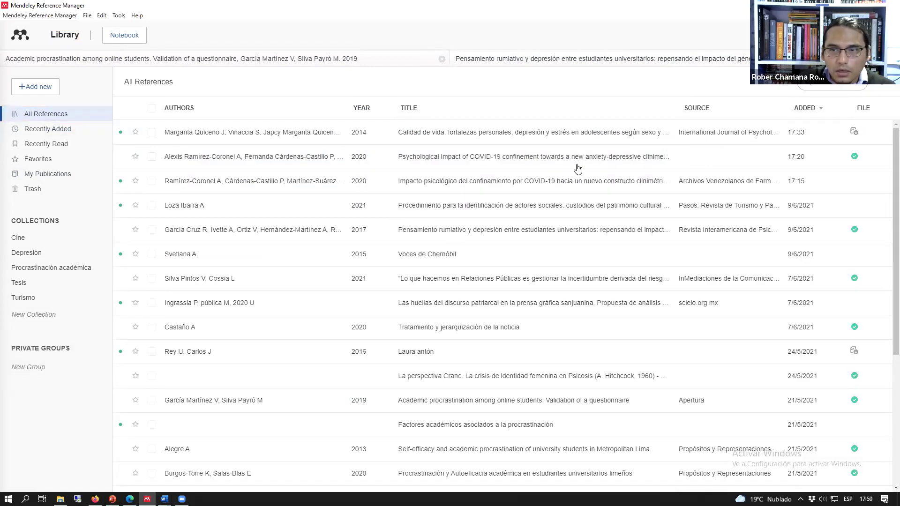
Step: Try to attach document(2).pdf from Descargas to the 2020 reference "Impacto psicológico del confinamiento por COVID-19"
click(468, 185)
scroll(728, 408, down, 2)
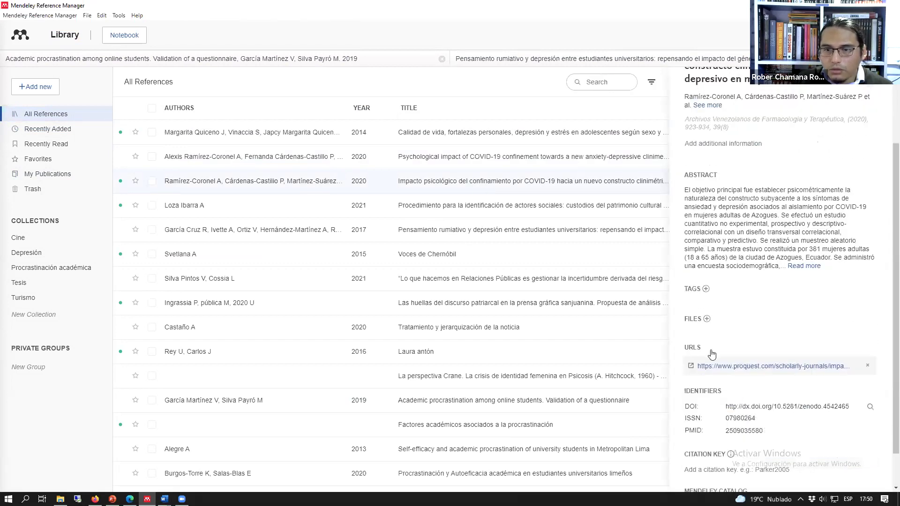
click(706, 320)
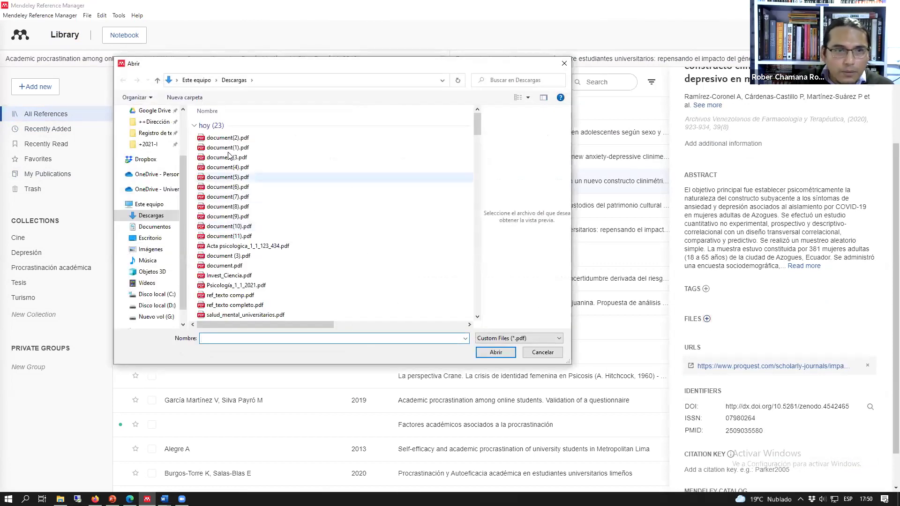
click(217, 140)
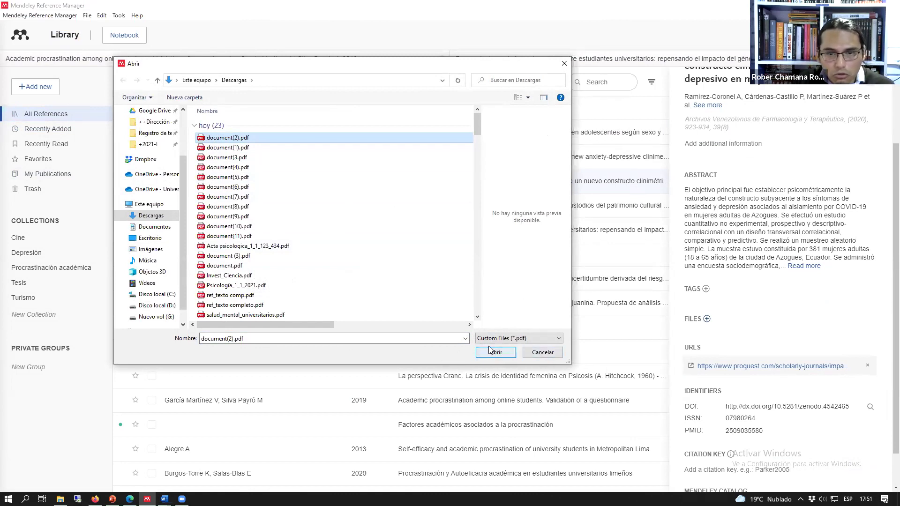
click(564, 63)
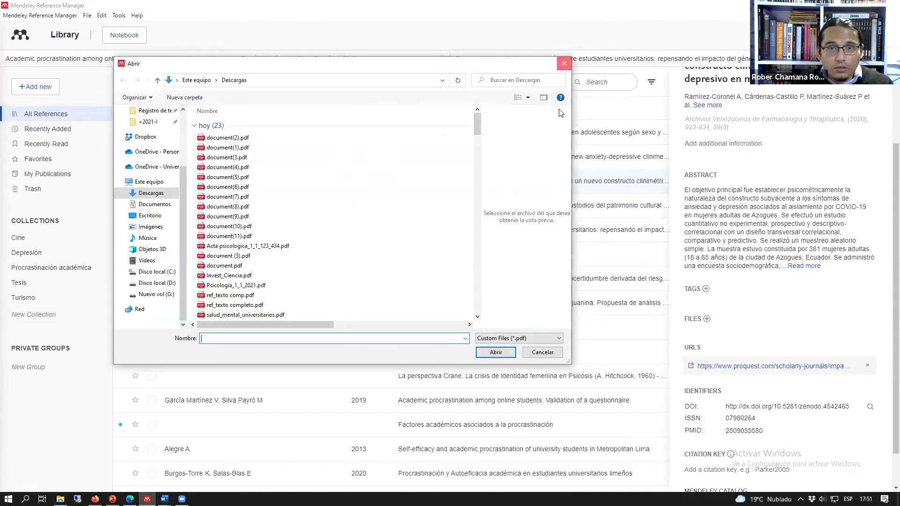
key(Escape)
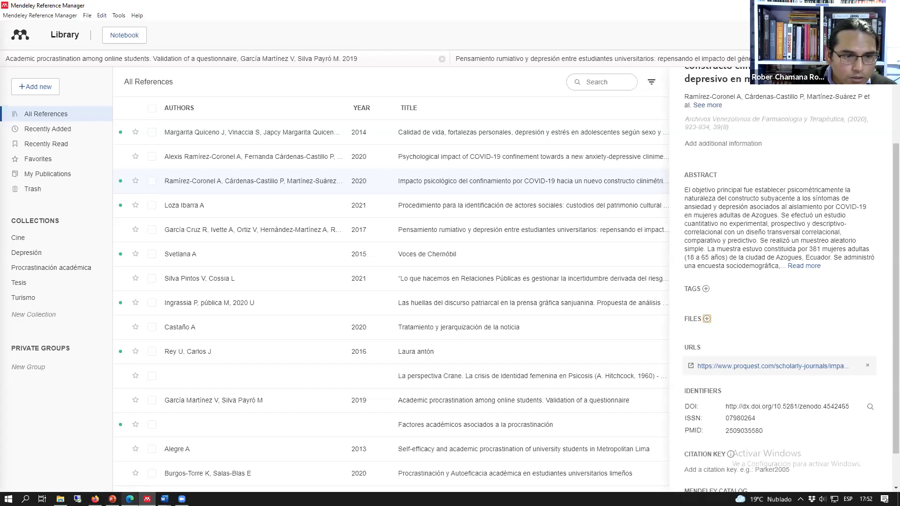
Step: Switch to the Mendeley website in the browser, open the account settings and highlight the registered e-mail address
click(110, 448)
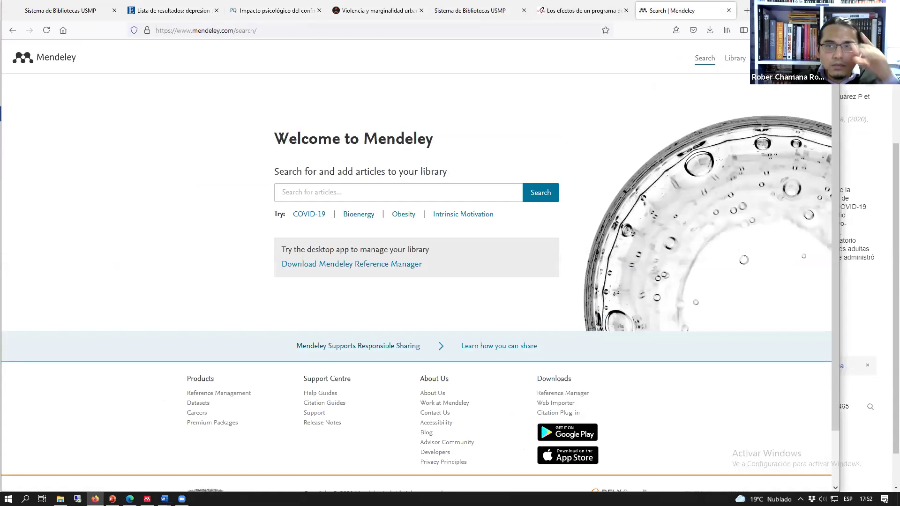
mouse_move(775, 82)
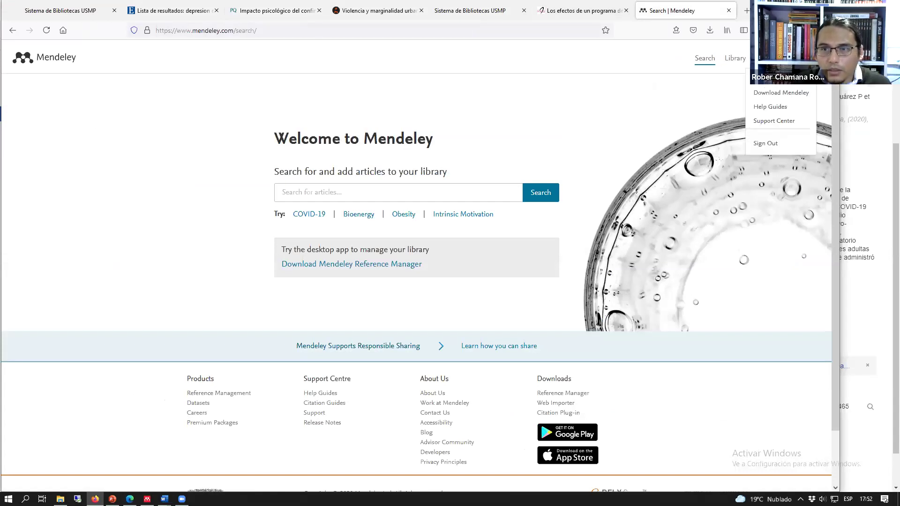
click(776, 83)
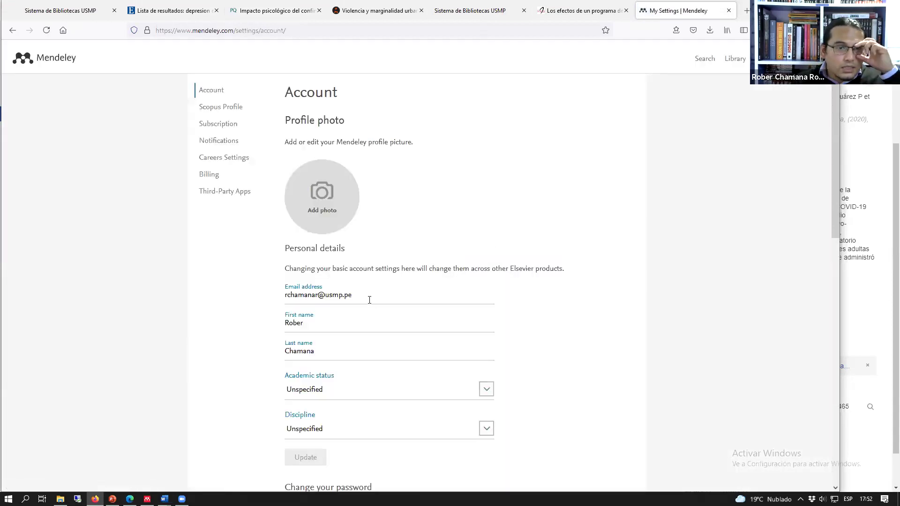
click(366, 299)
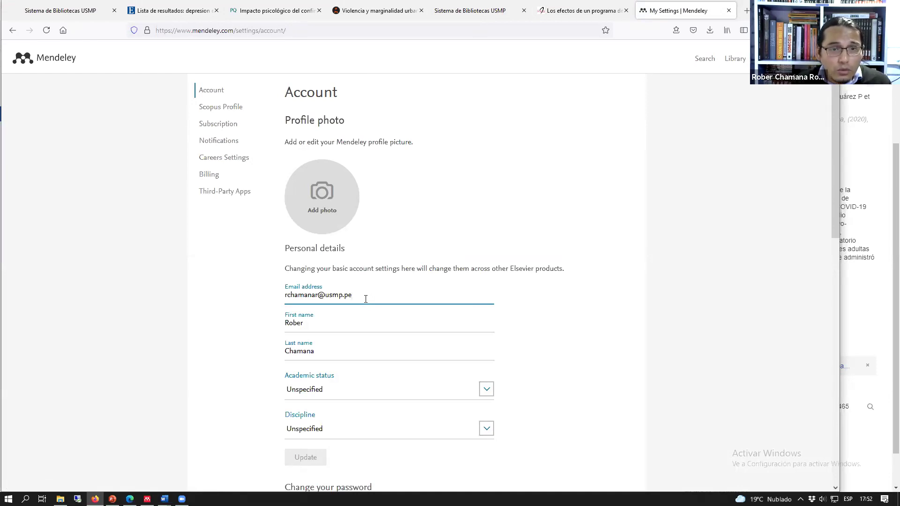
drag(359, 299, 239, 295)
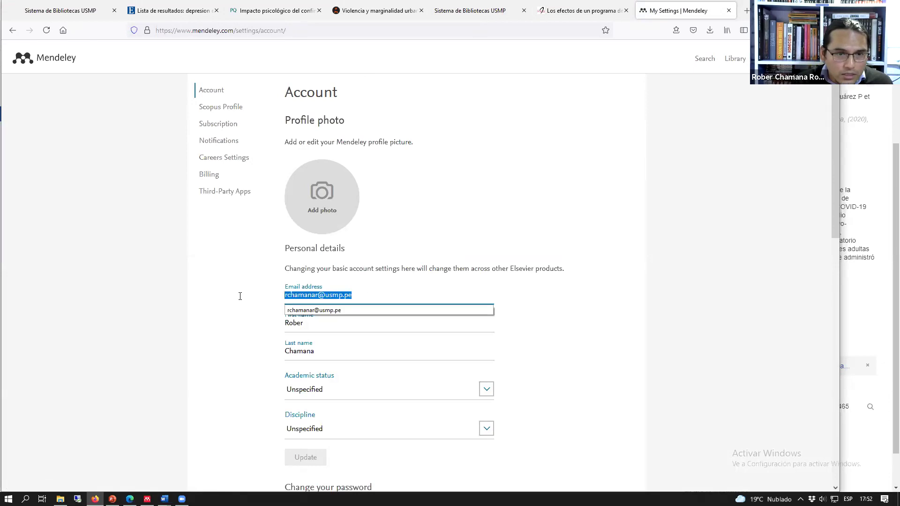
click(322, 296)
drag(322, 296, 243, 300)
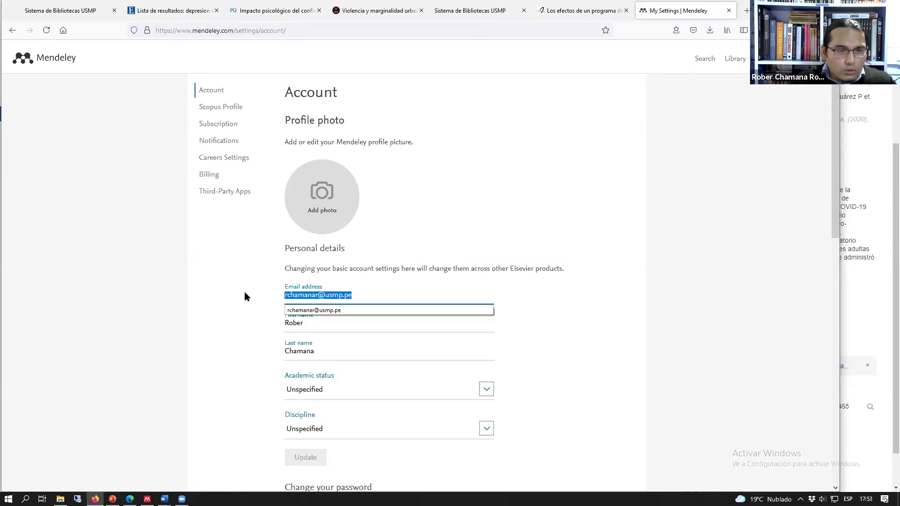
Step: Examine the personal details, password, account-closing and profile-data options in the account settings, and return to the Mendeley search page
scroll(484, 350, down, 4)
scroll(391, 422, down, 4)
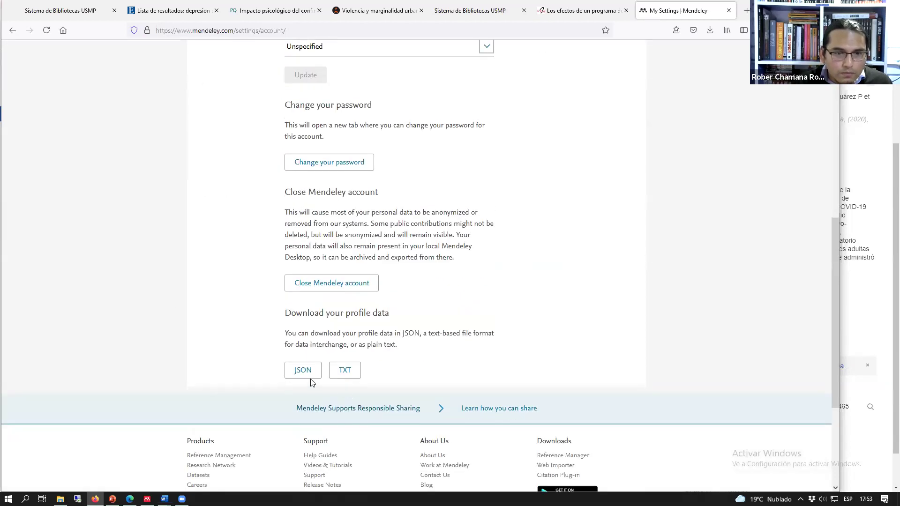
scroll(387, 361, up, 2)
scroll(384, 354, up, 2)
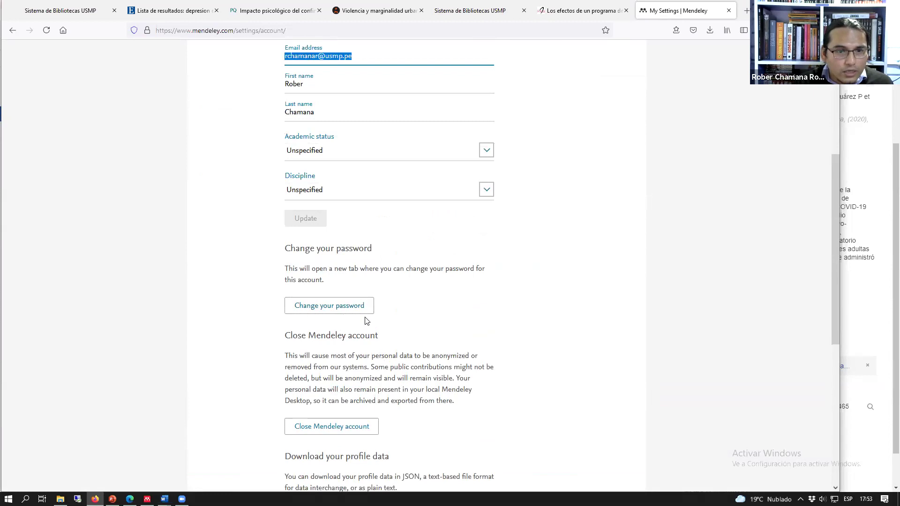
scroll(516, 365, down, 3)
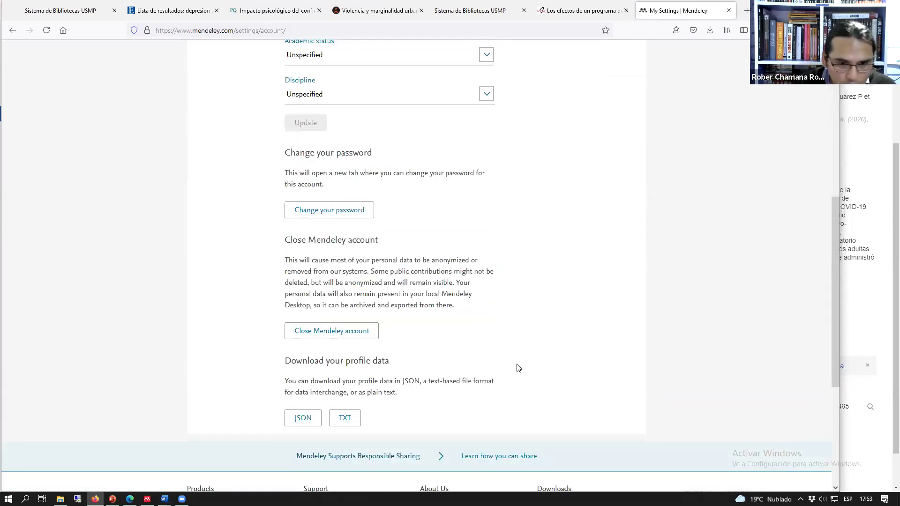
scroll(516, 365, up, 5)
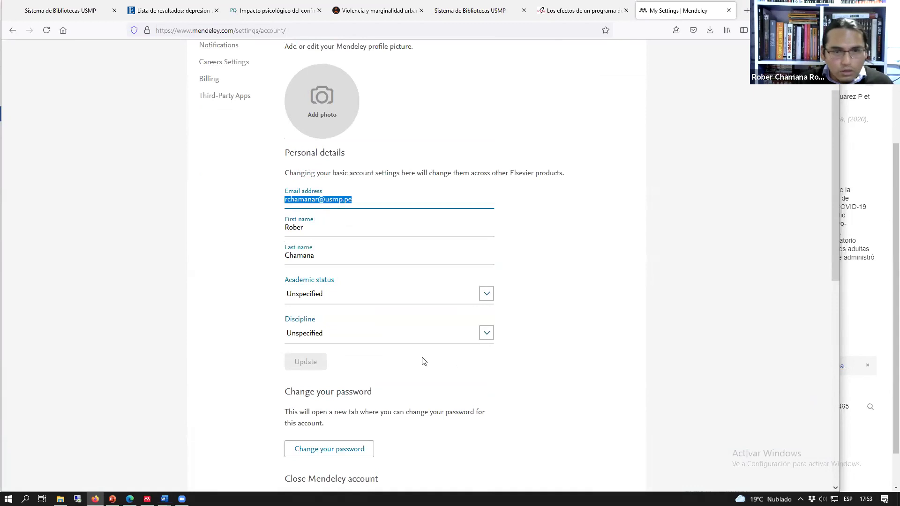
scroll(569, 277, up, 2)
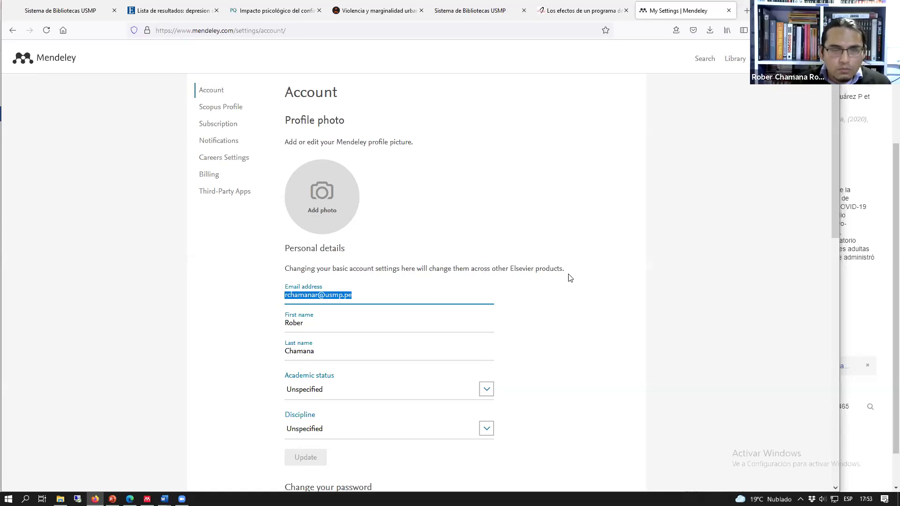
click(12, 30)
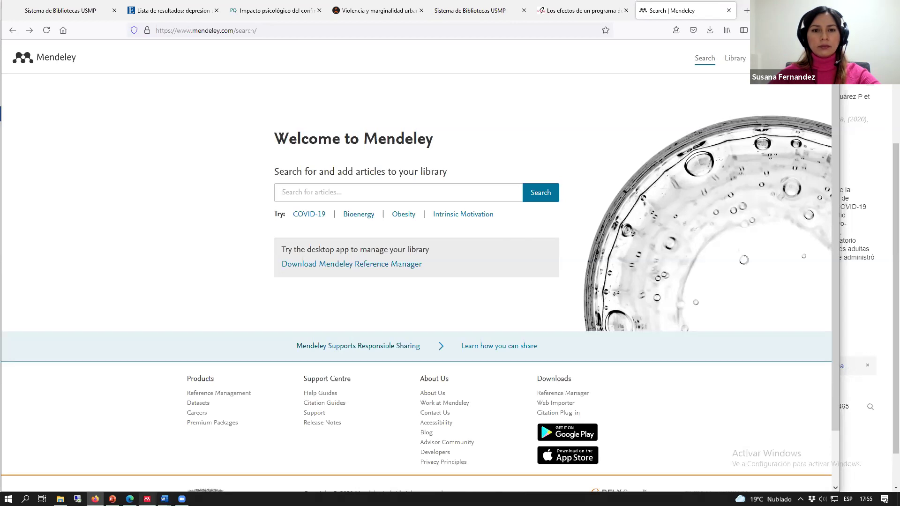
Step: Look through the open Word documents Documento2, Documento3 and Eje,plo para Mendeley.docx, and switch back to Mendeley Reference Manager
mouse_move(113, 499)
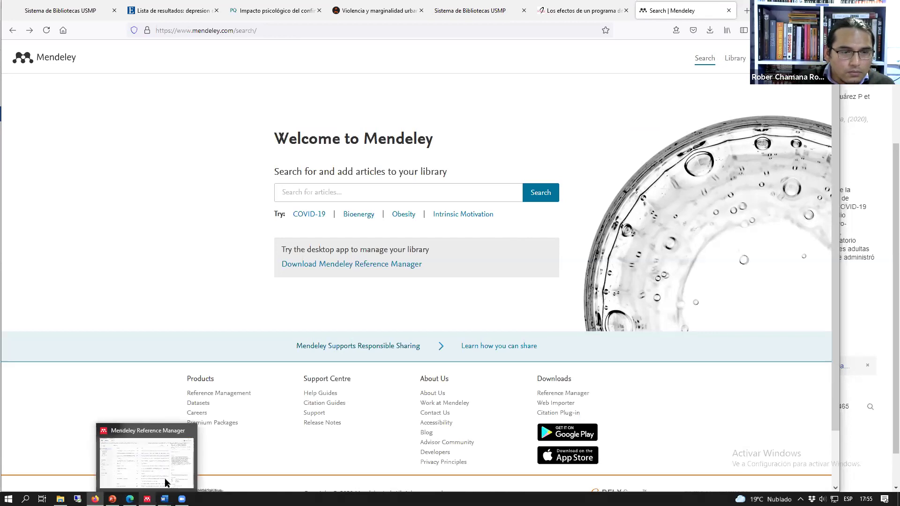
mouse_move(164, 499)
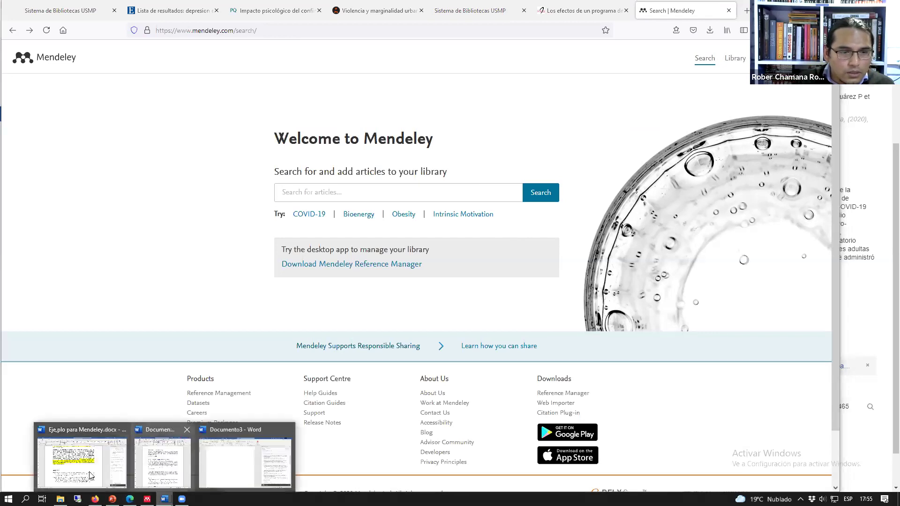
click(162, 462)
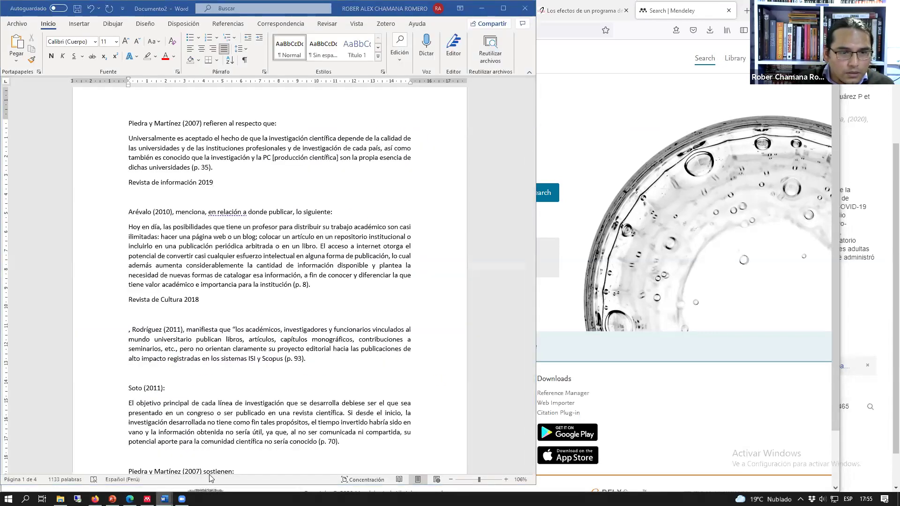
key(alt+Tab)
scroll(253, 424, down, 4)
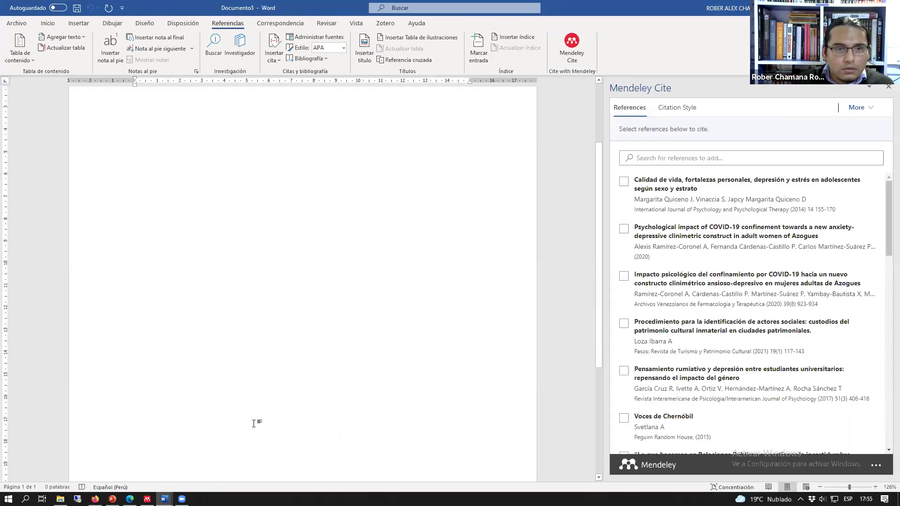
click(93, 487)
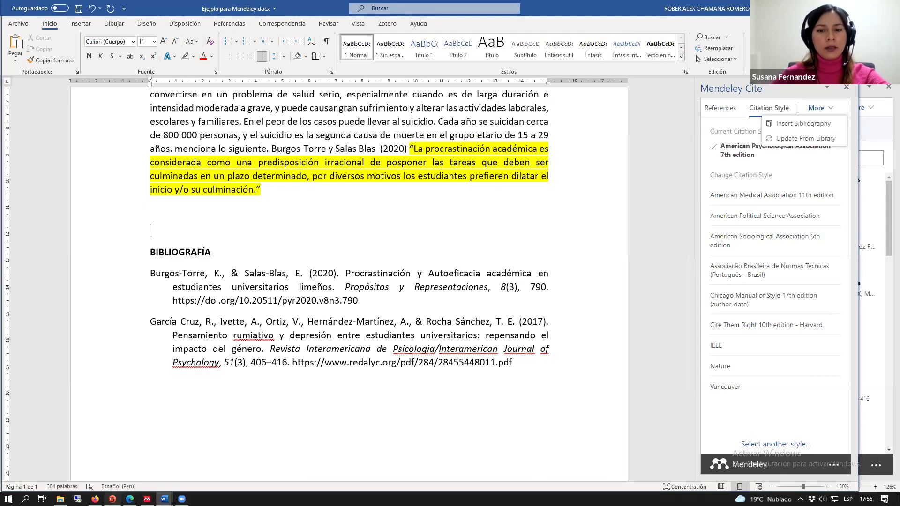
mouse_move(96, 498)
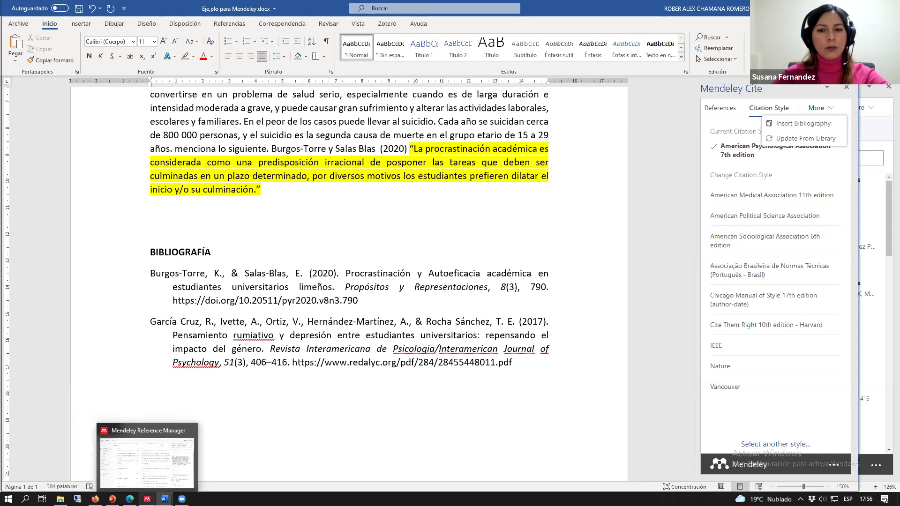
click(147, 499)
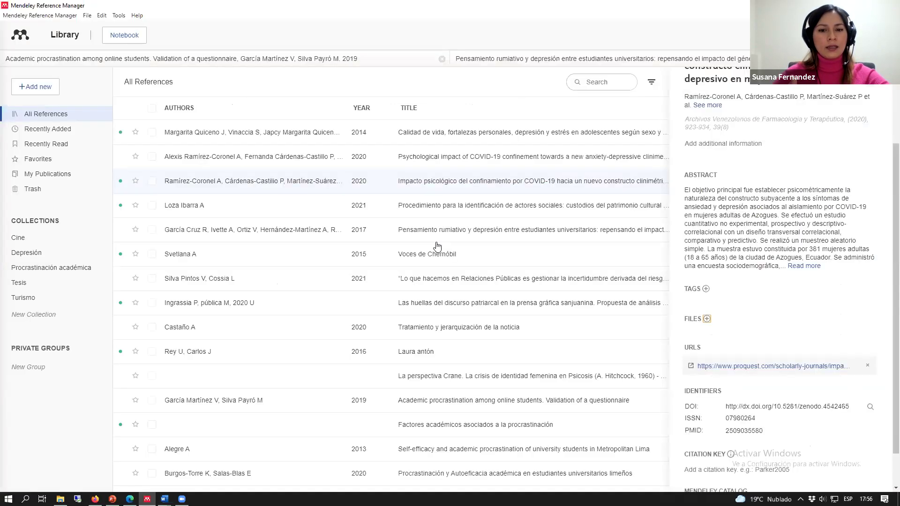